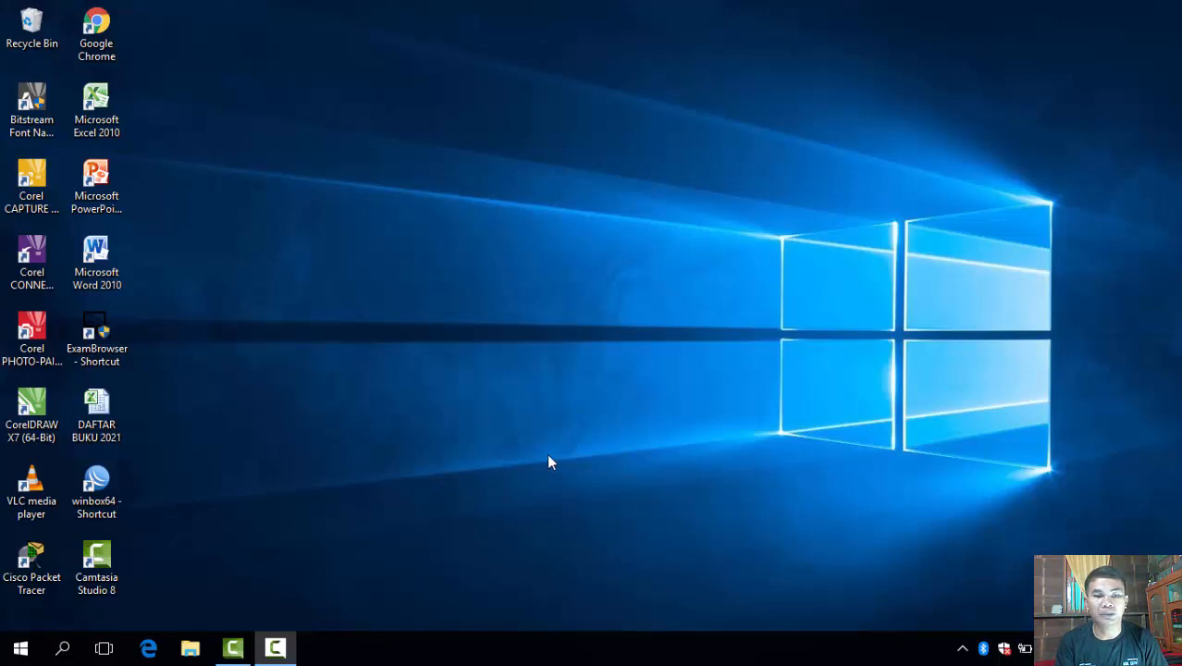
Launch WinBox and connect to the RB951Ui-2HnD router listed under Neighbors.
{"action": "double_click", "coordinate": [109, 502]}
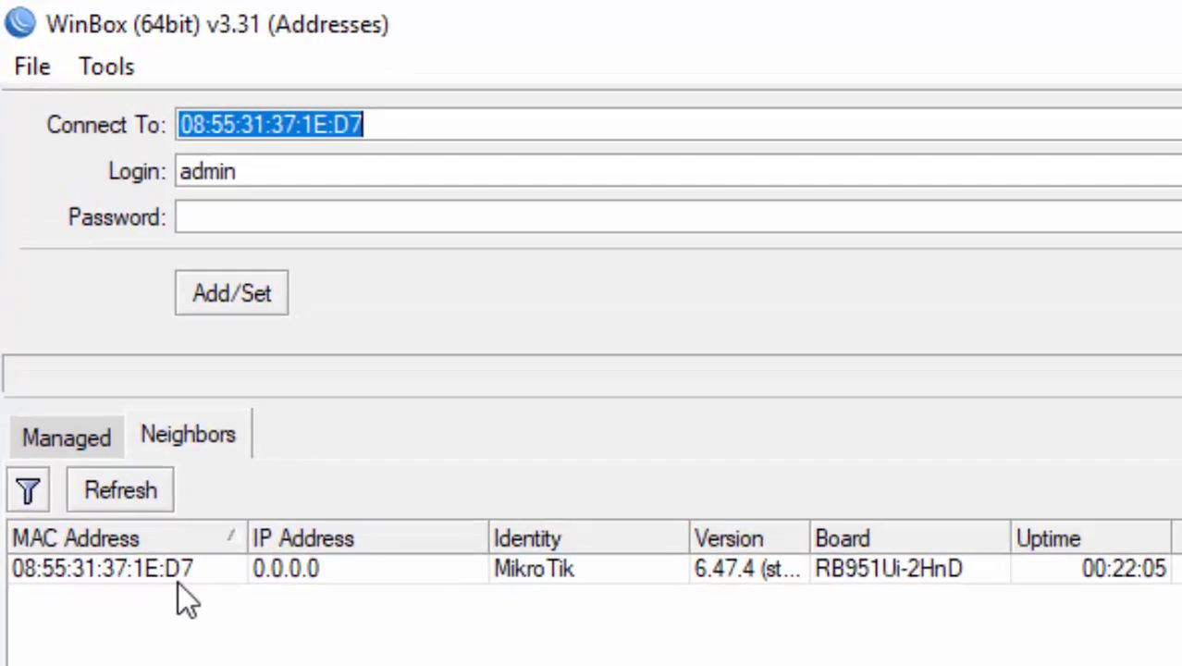
{"action": "left_click", "coordinate": [148, 573]}
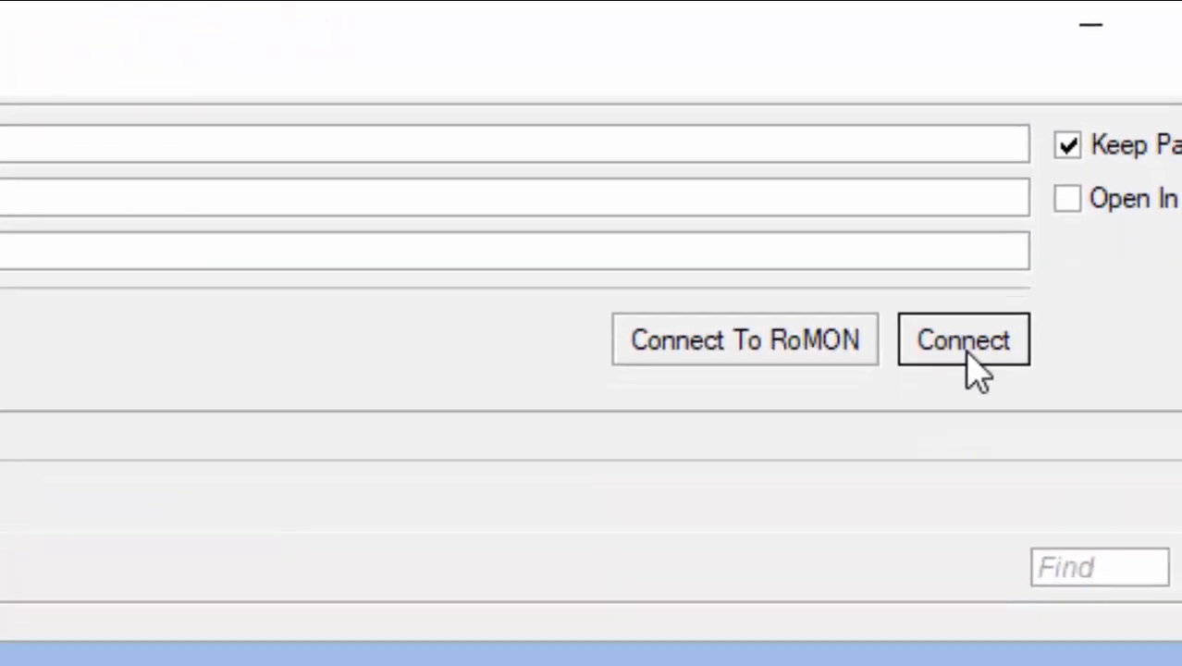
{"action": "left_click", "coordinate": [1057, 206]}
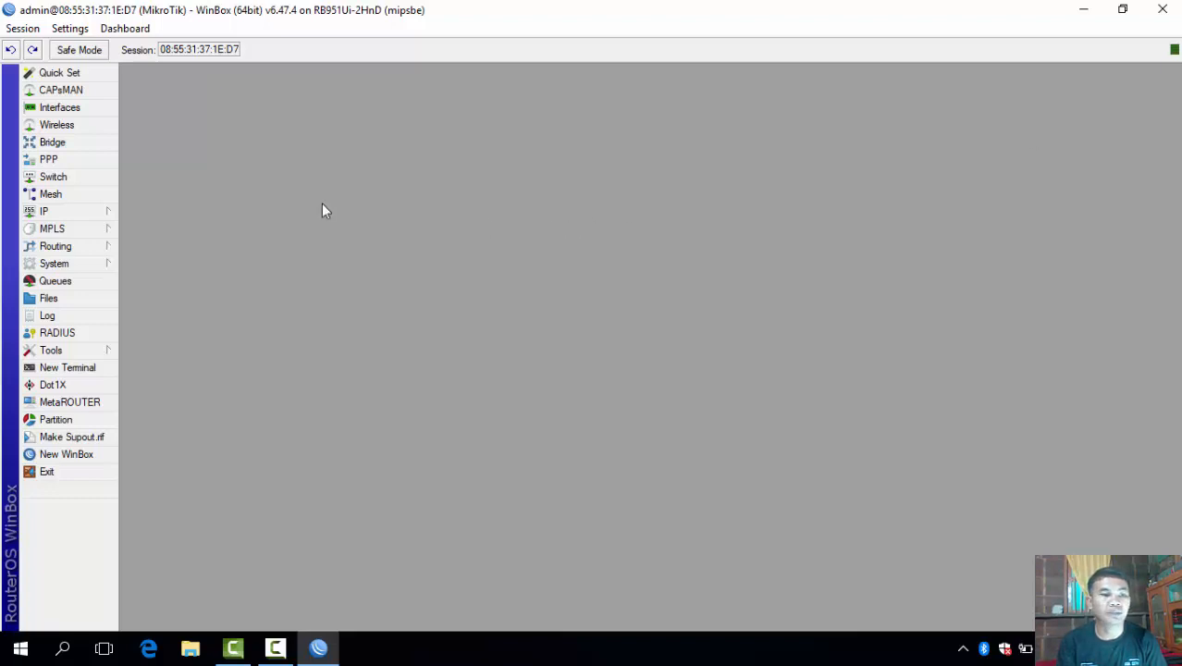
Add address 192.168.11.25/24 on ether1 in IP > Addresses and save it.
{"action": "left_click", "coordinate": [112, 211]}
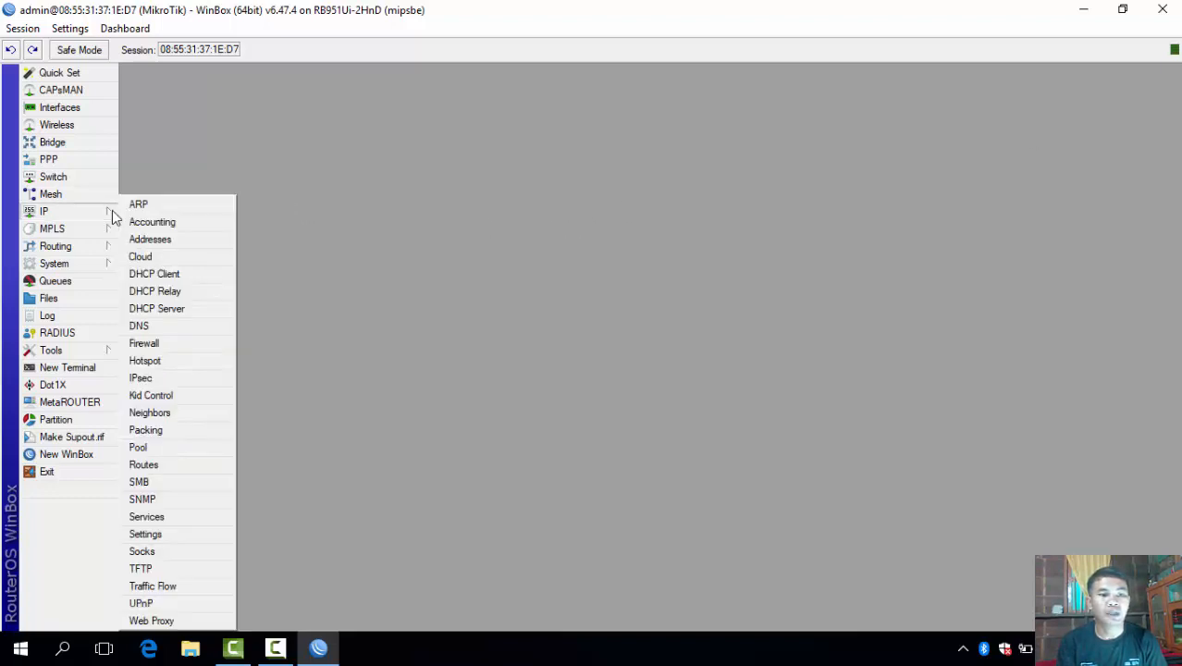
{"action": "left_click", "coordinate": [157, 238]}
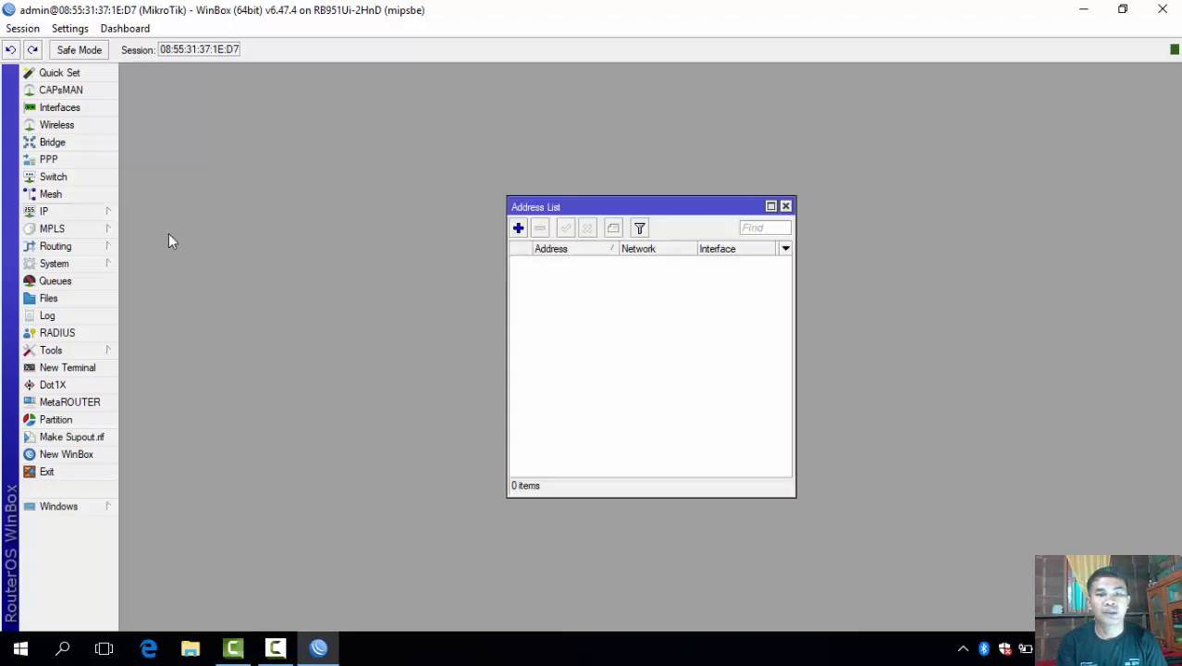
{"action": "left_click", "coordinate": [518, 228]}
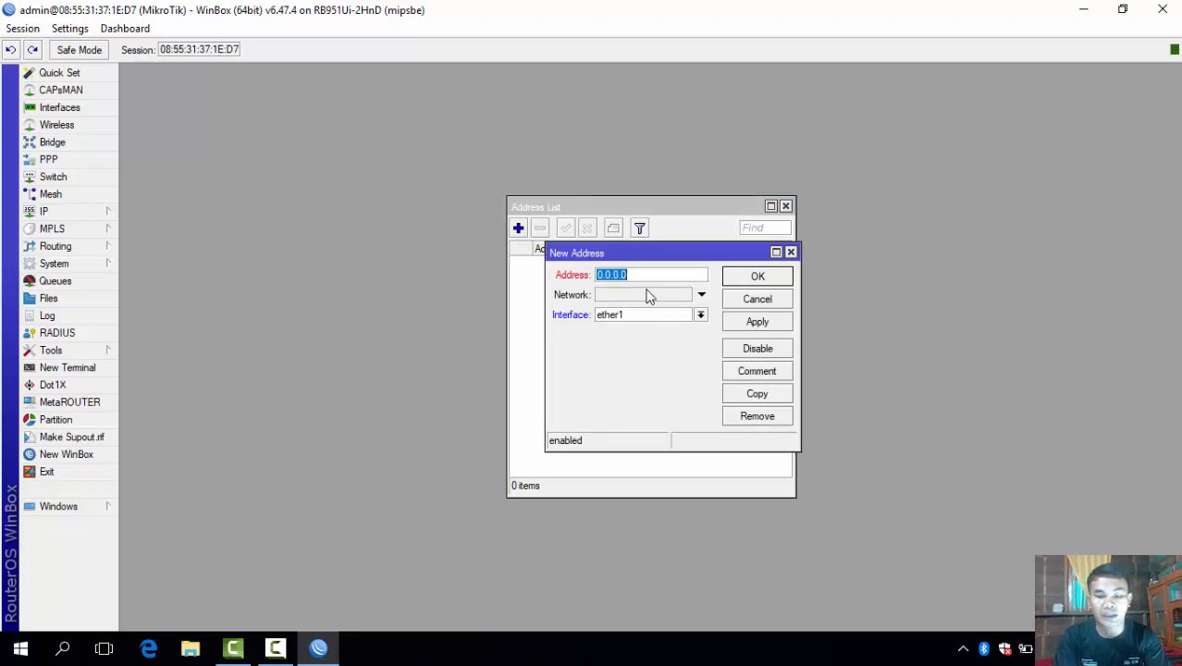
{"action": "type", "text": "192.1"}
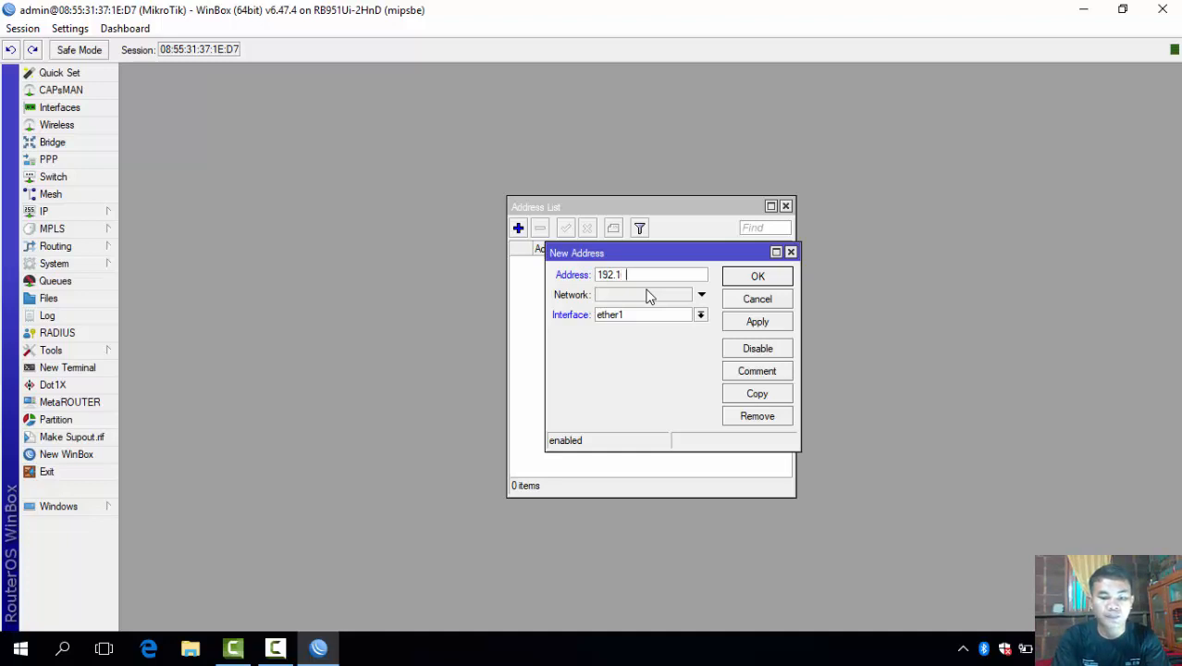
{"action": "type", "text": "68.11"}
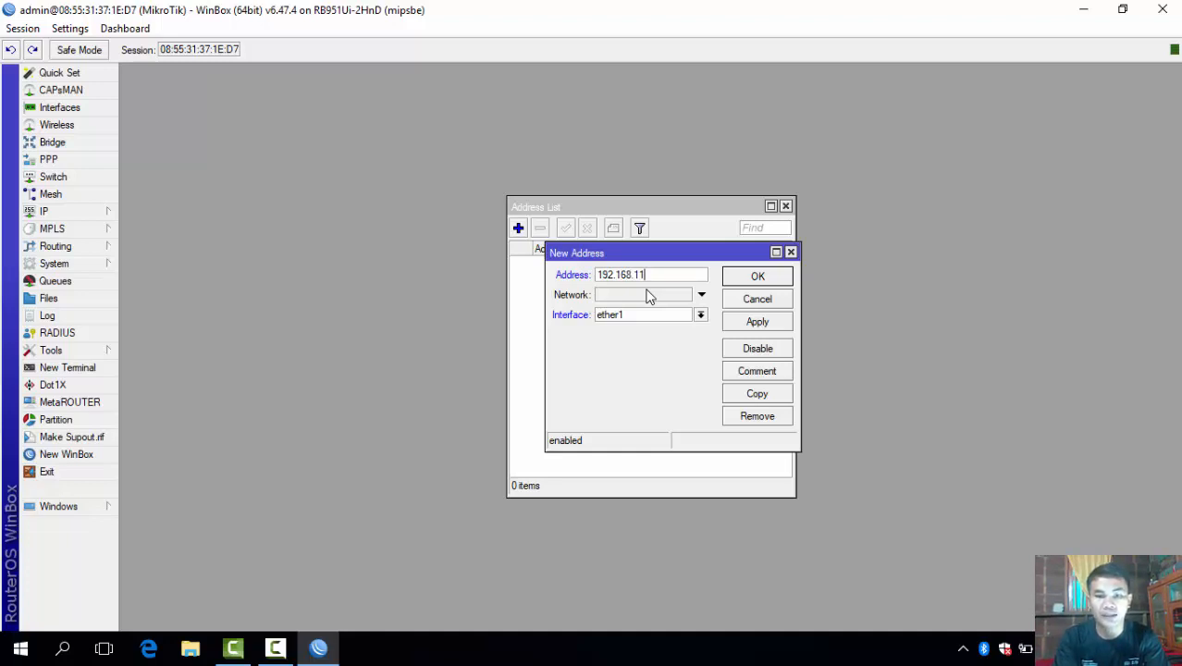
{"action": "type", "text": "."}
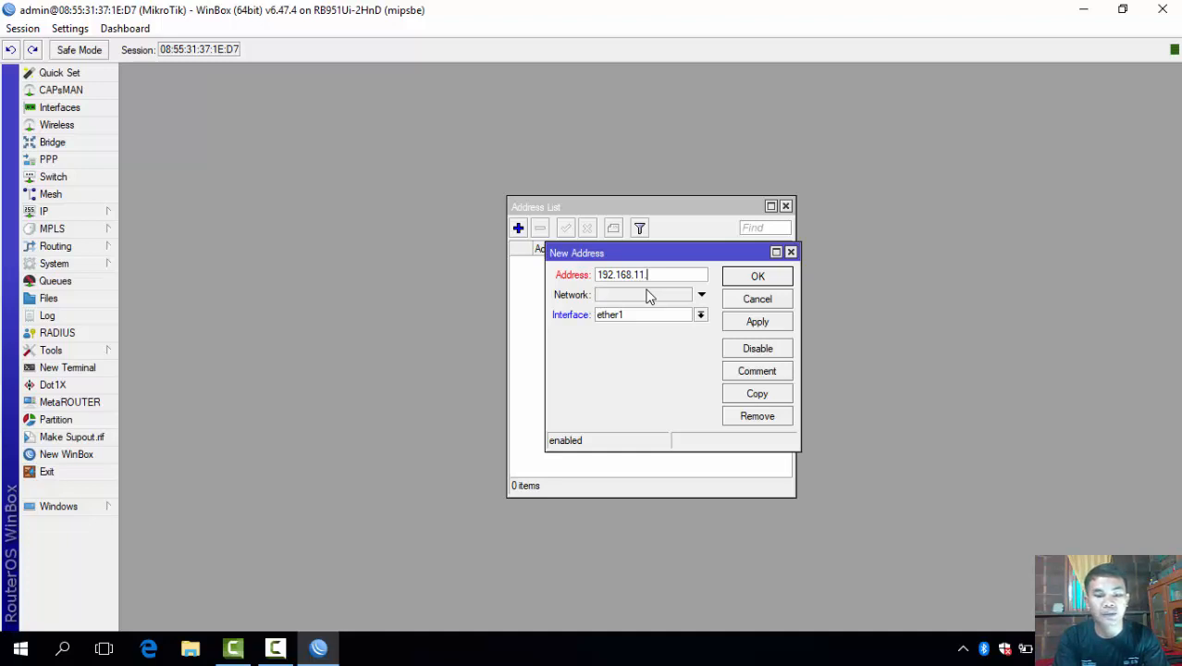
{"action": "type", "text": "25"}
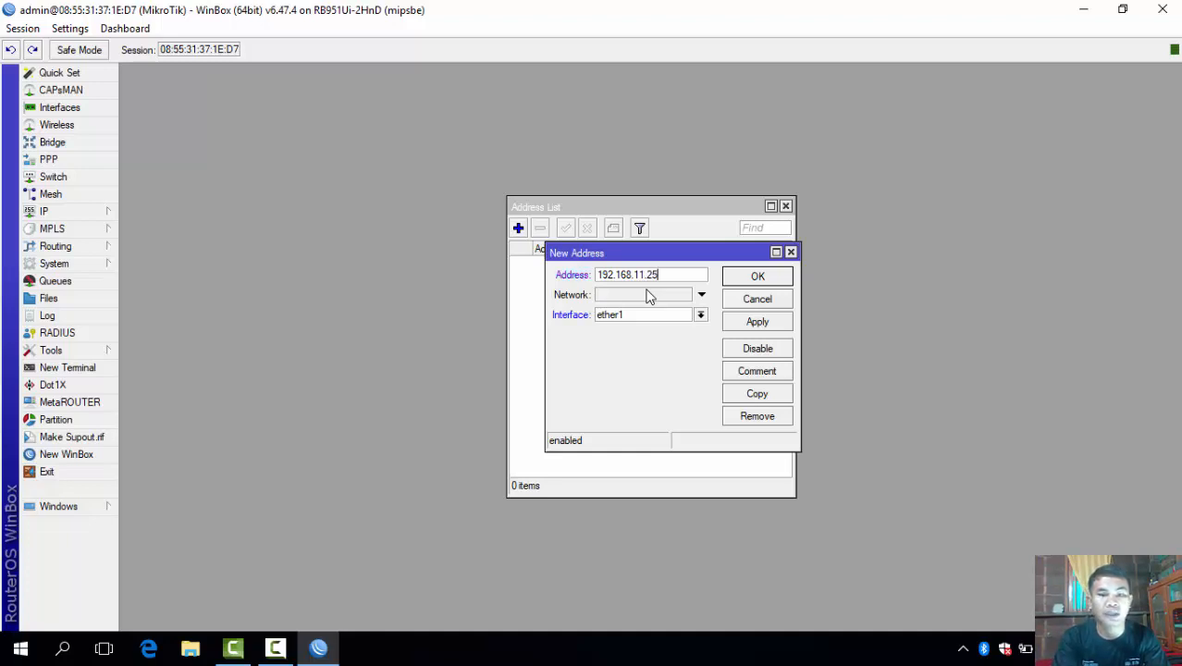
{"action": "type", "text": "/"}
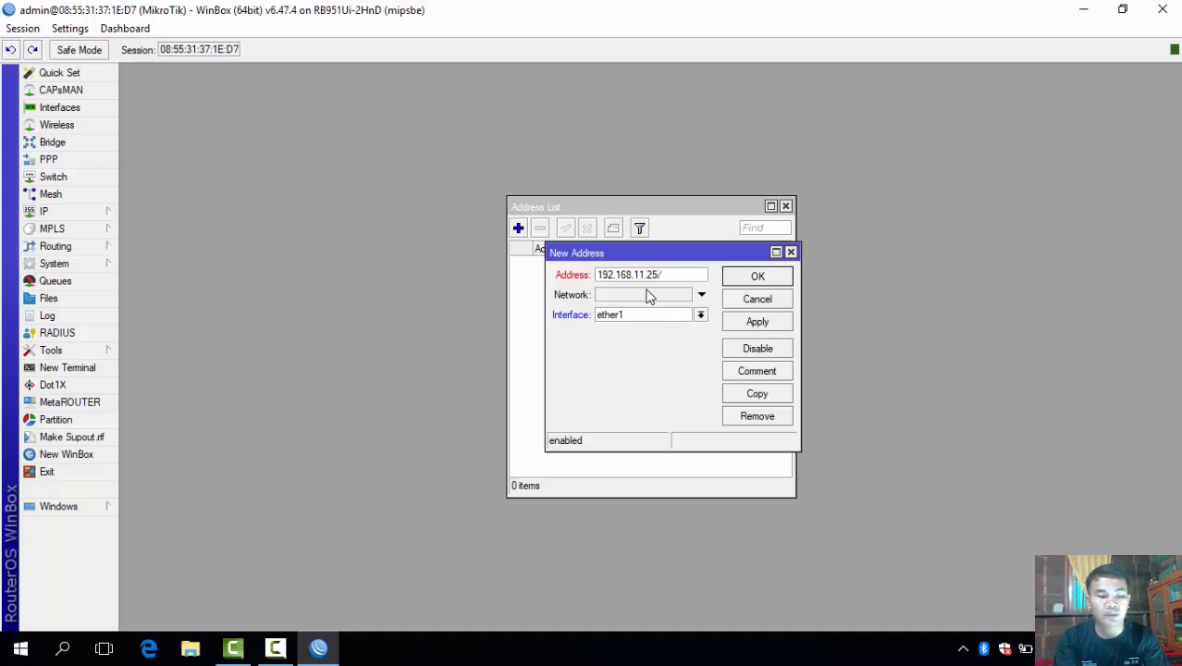
{"action": "type", "text": "24"}
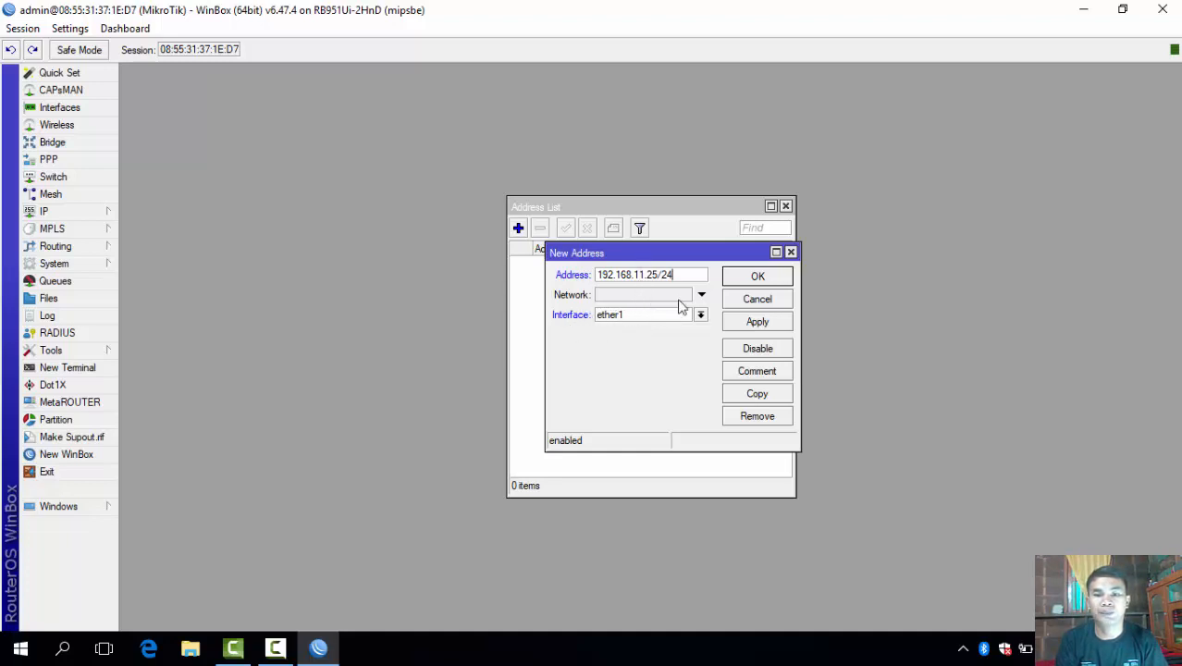
{"action": "left_click", "coordinate": [740, 324]}
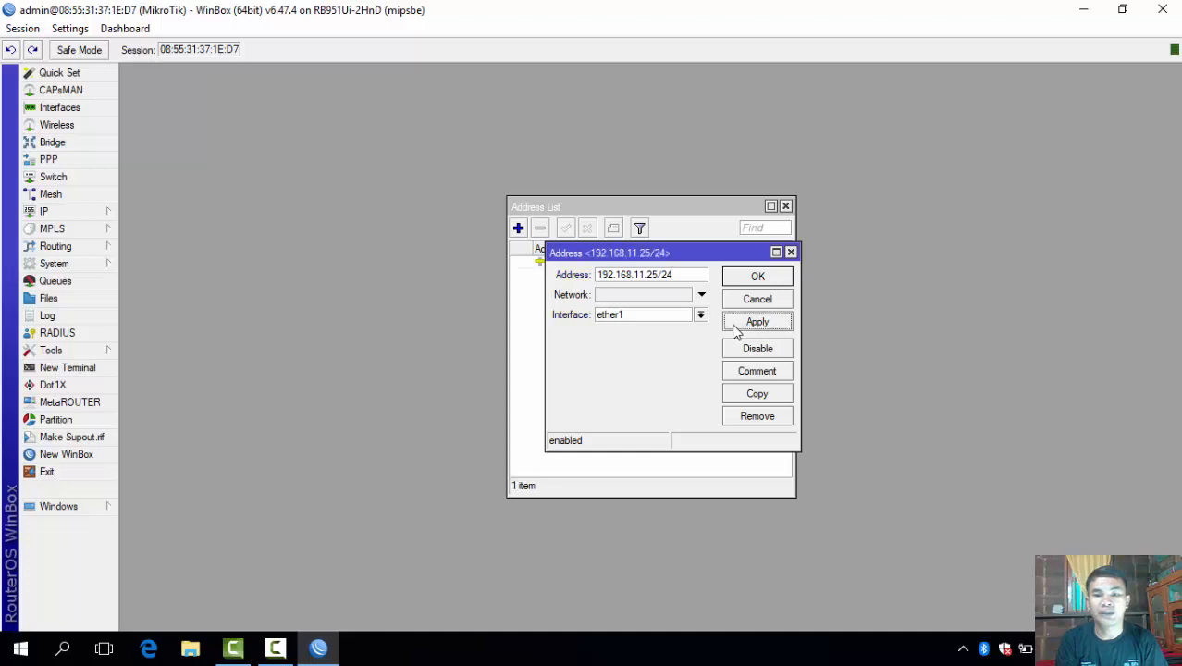
{"action": "left_click", "coordinate": [751, 278]}
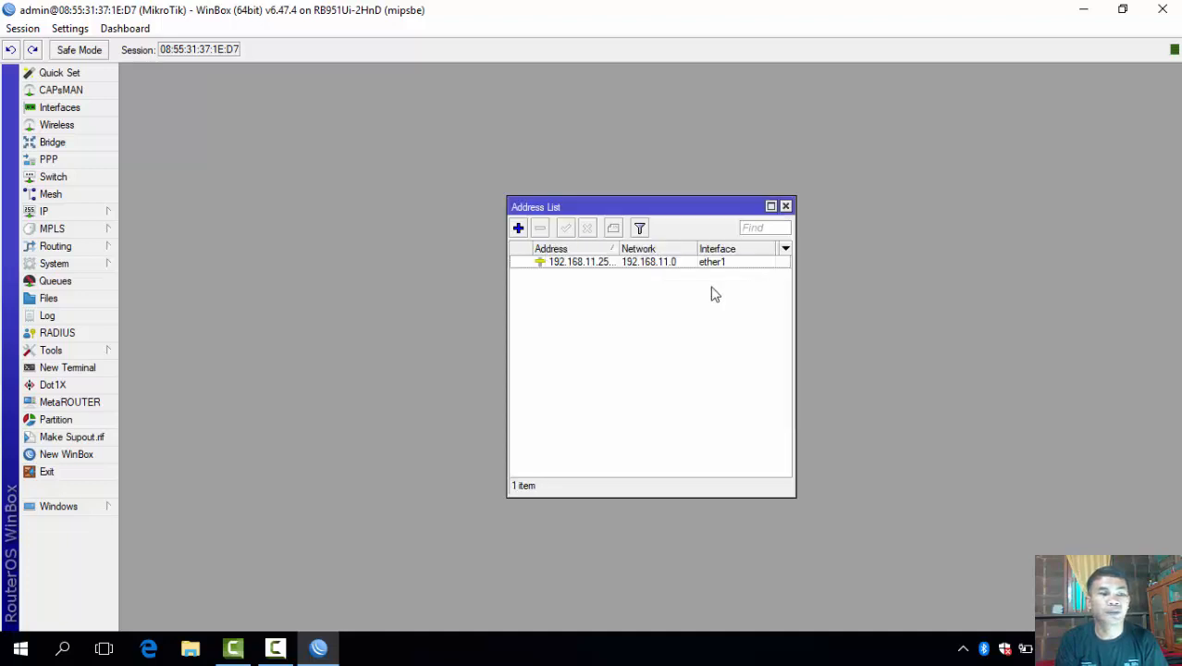
{"action": "left_click", "coordinate": [104, 218]}
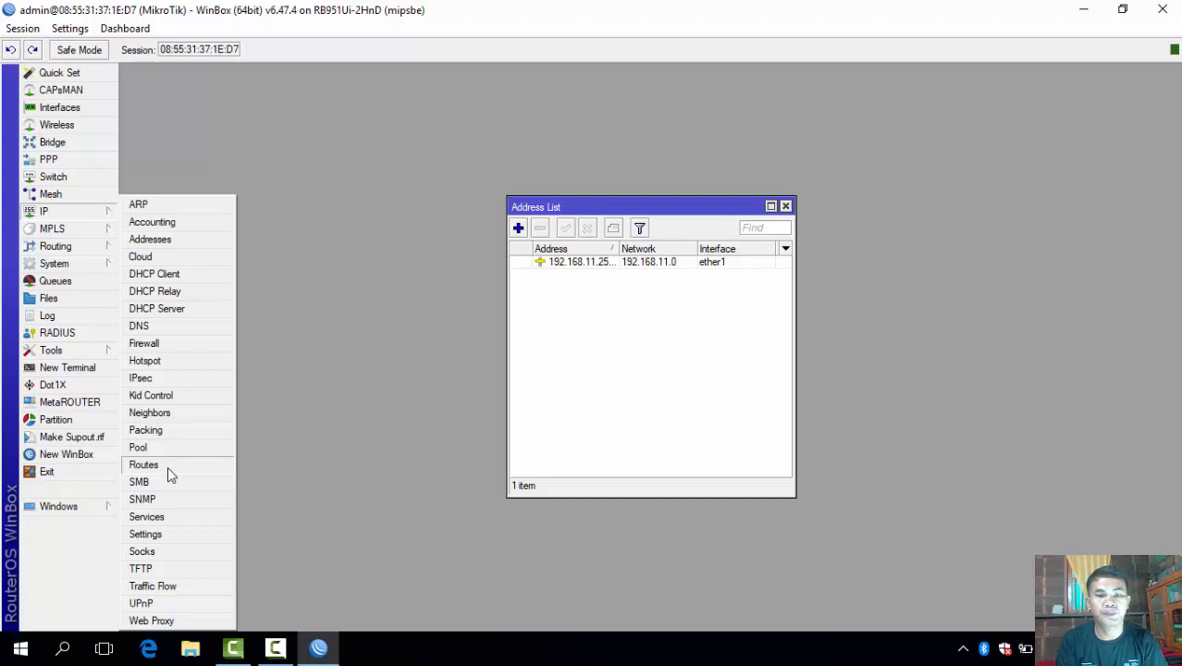
Create a new route in IP > Routes with gateway 192.168.11.1 and save it.
{"action": "left_click", "coordinate": [144, 465]}
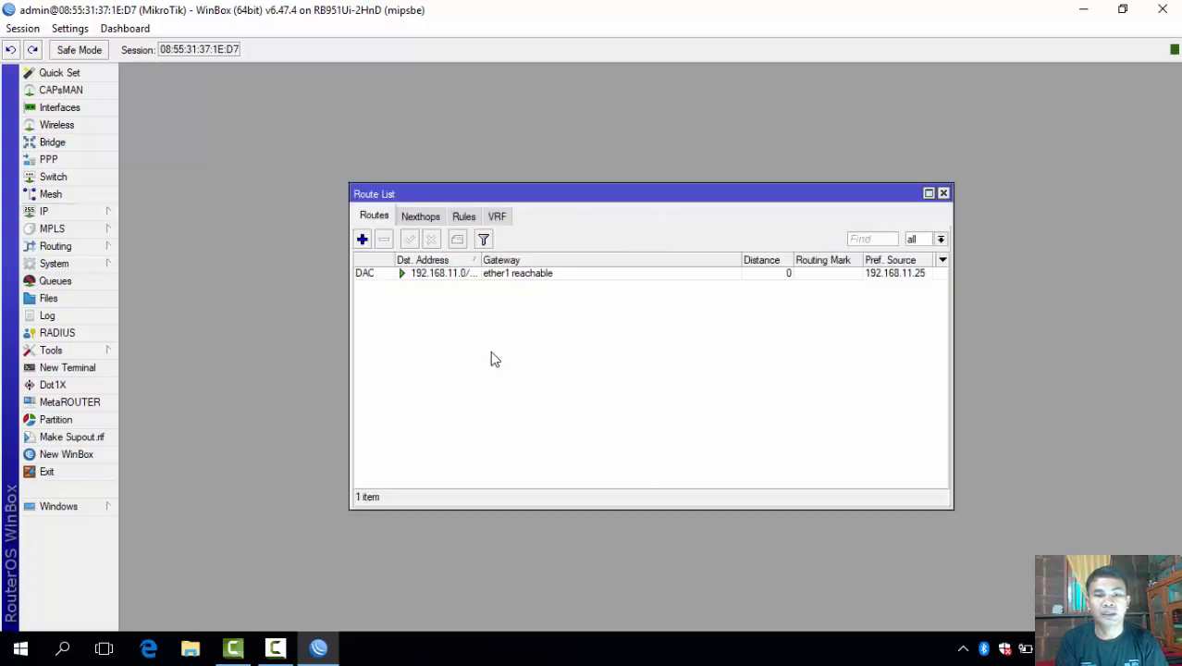
{"action": "left_click", "coordinate": [362, 240]}
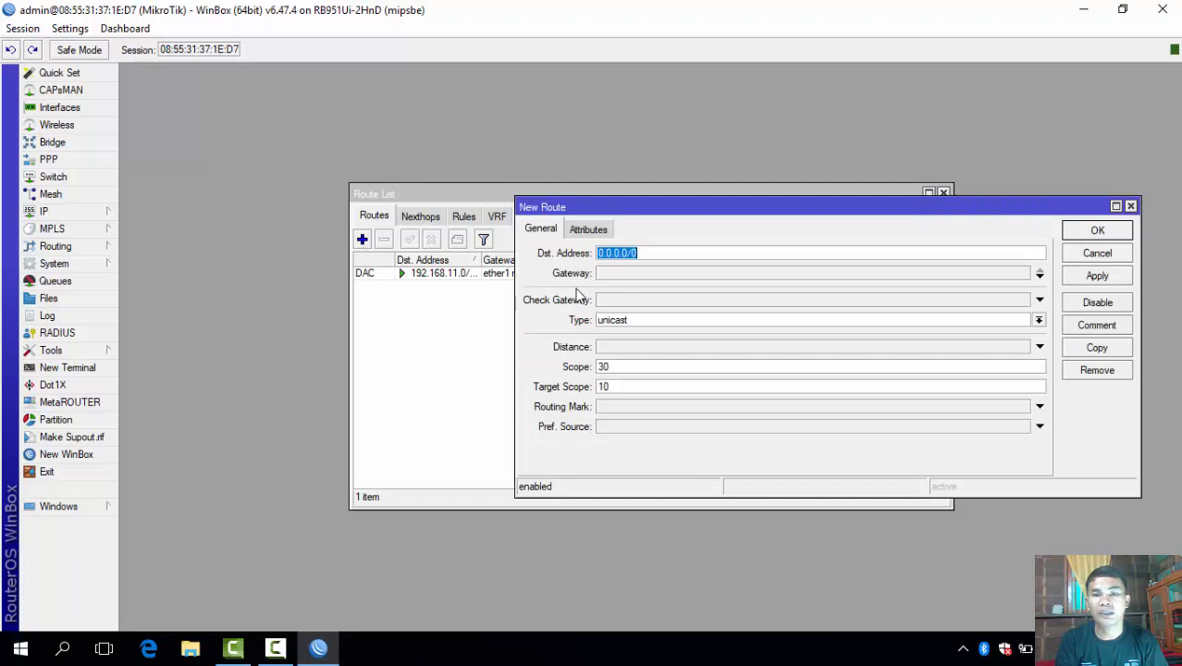
{"action": "left_click", "coordinate": [629, 275]}
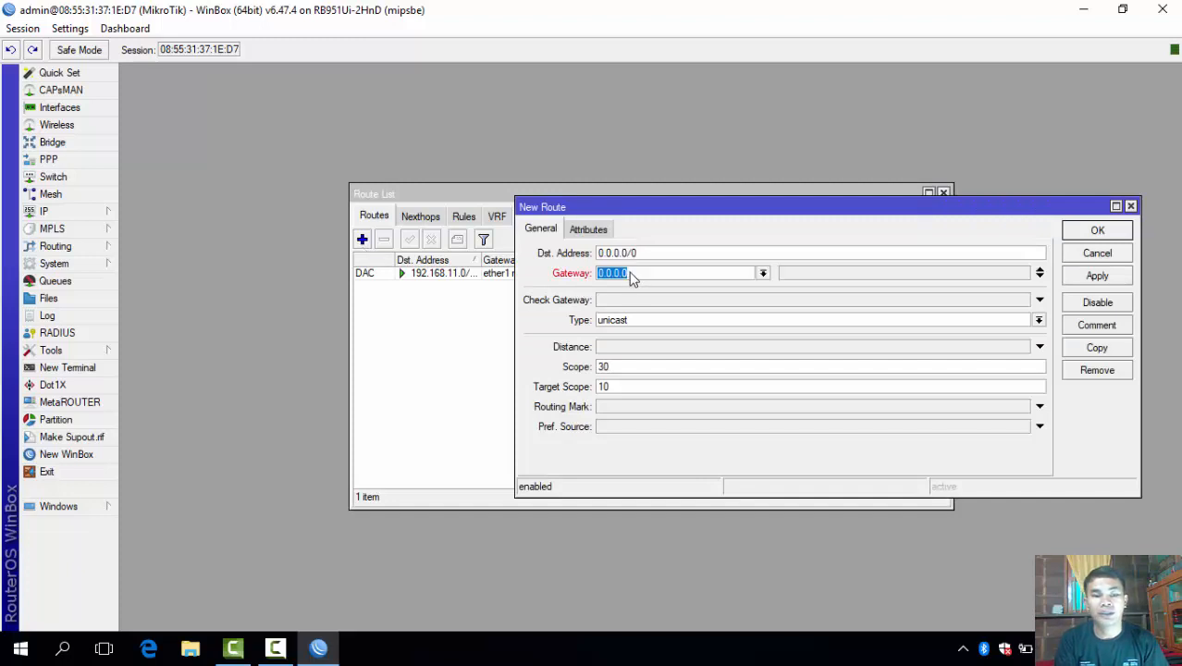
{"action": "type", "text": "19"}
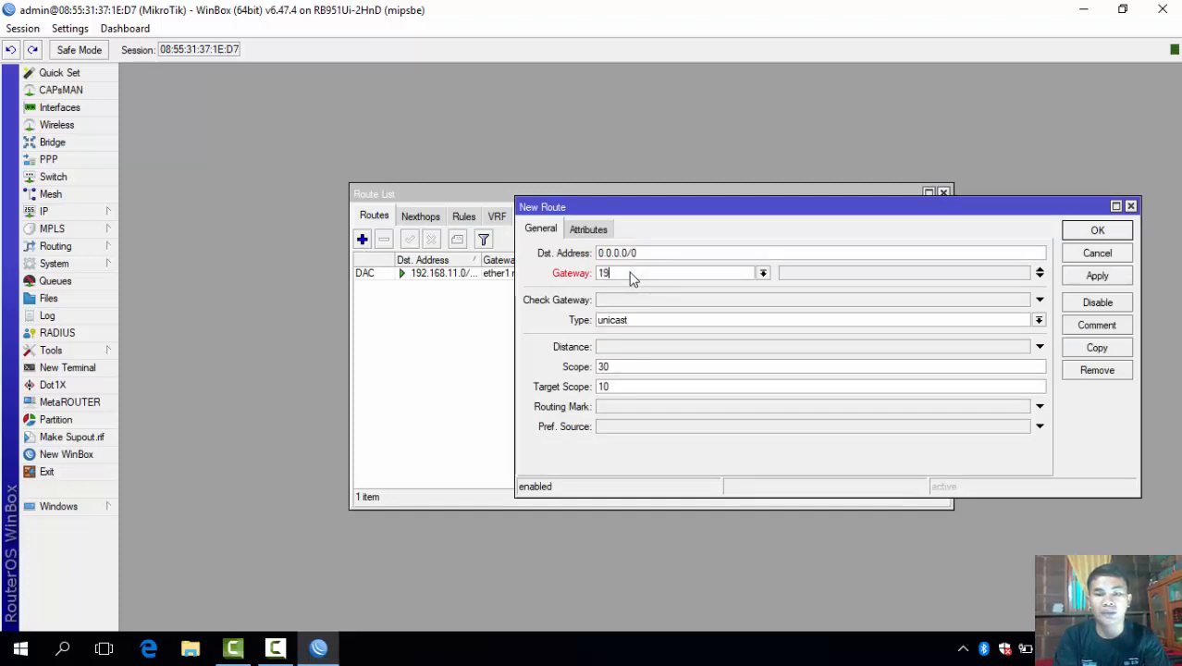
{"action": "type", "text": "2"}
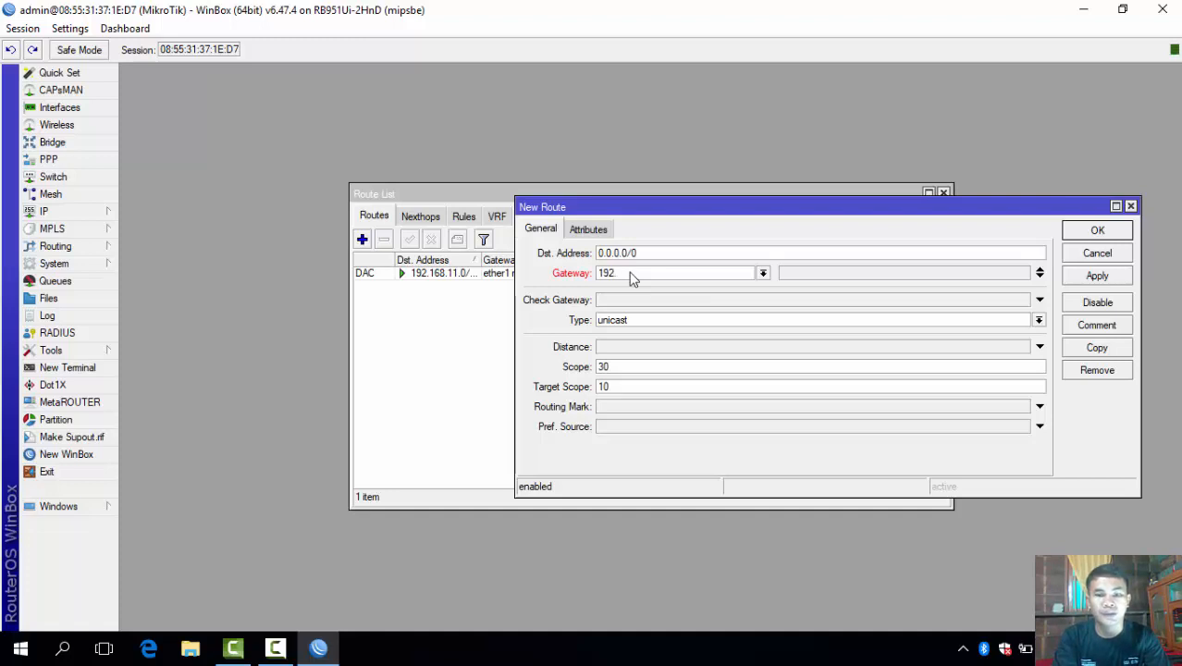
{"action": "type", "text": ".168"}
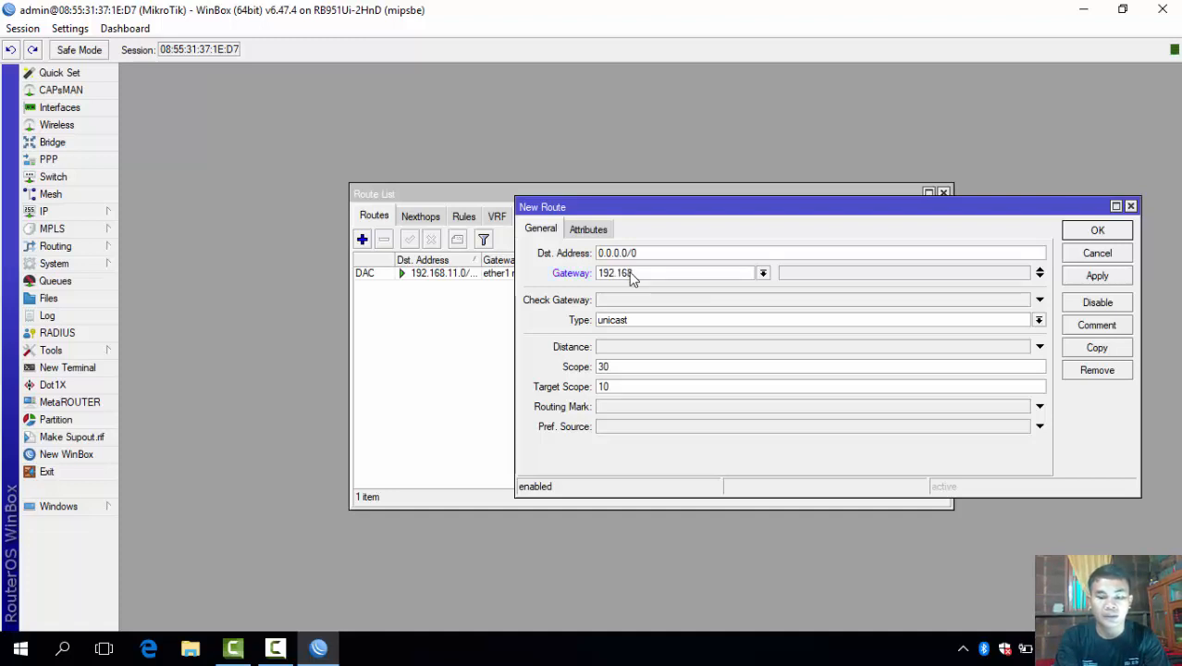
{"action": "type", "text": ".11.1"}
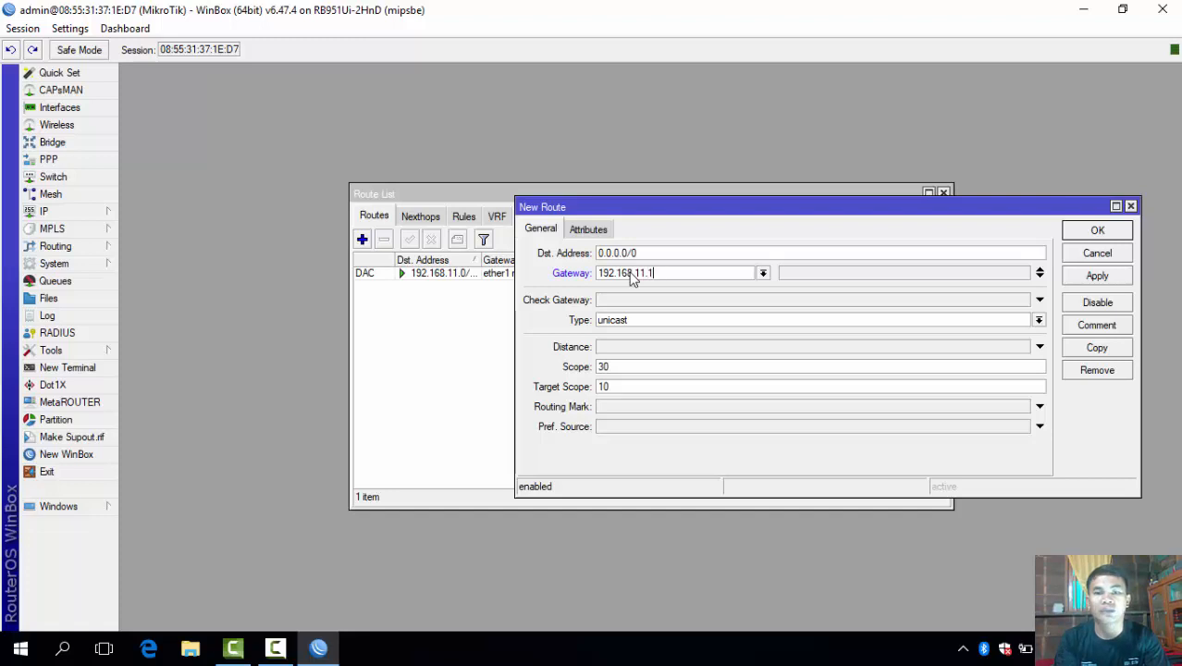
{"action": "left_click", "coordinate": [1099, 280]}
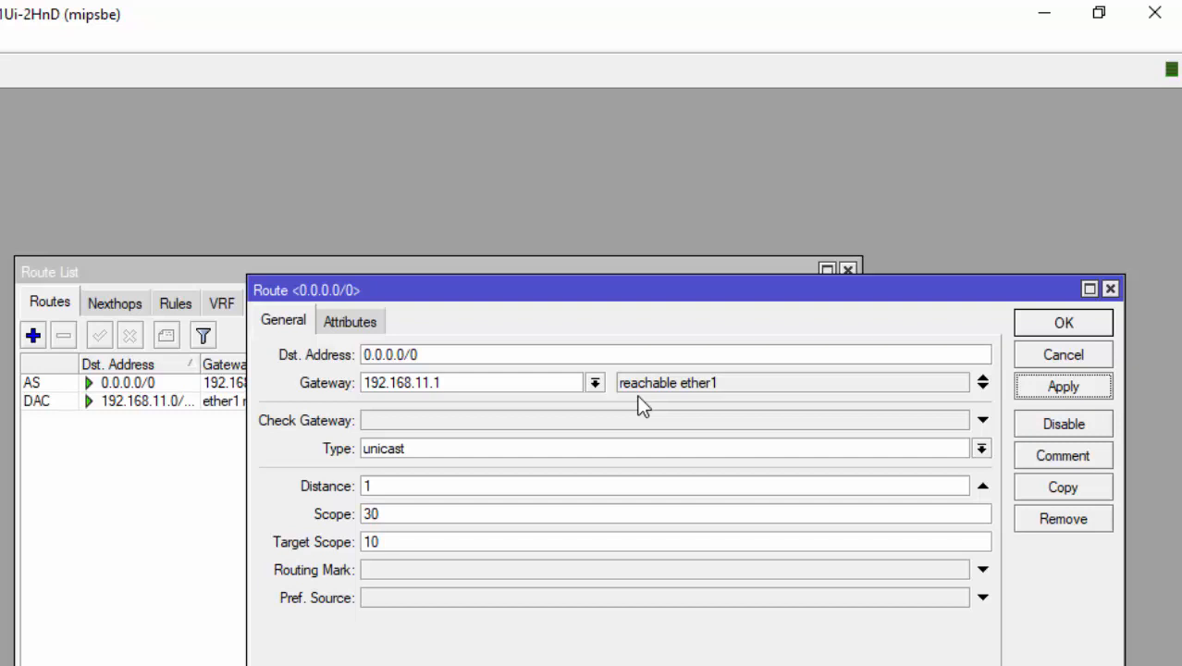
{"action": "left_click", "coordinate": [1051, 337]}
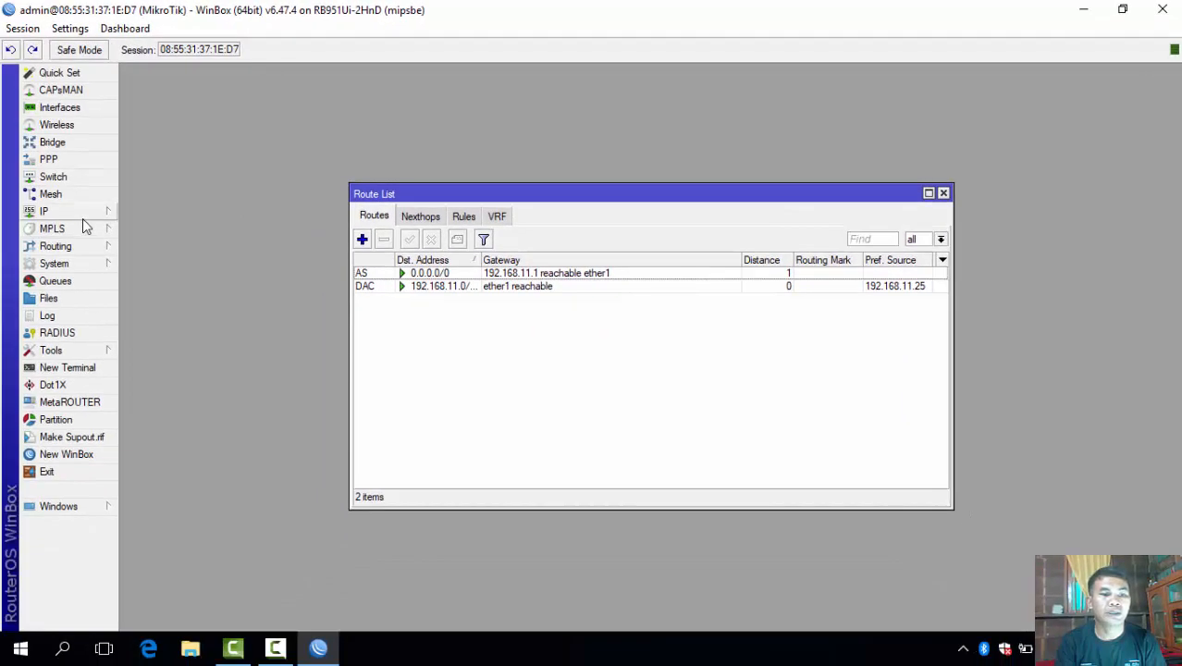
{"action": "left_click", "coordinate": [83, 218]}
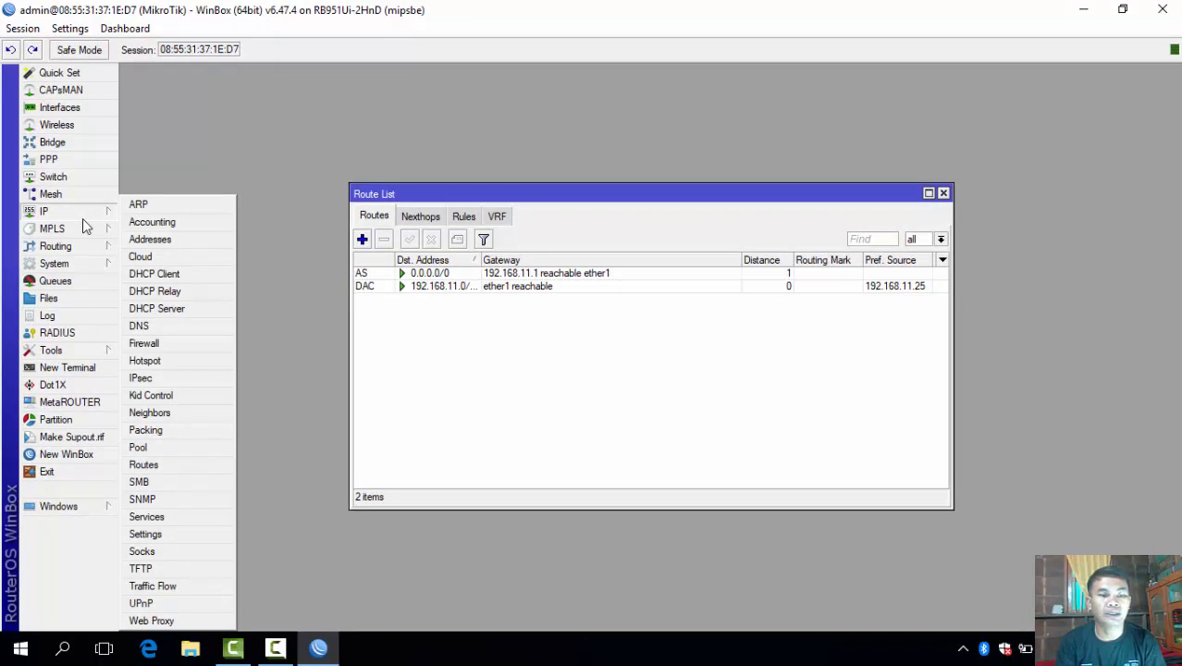
Enter DNS servers 192.168.159.18 and 8.8.8.8, tick Allow Remote Requests, and save.
{"action": "left_click", "coordinate": [171, 328]}
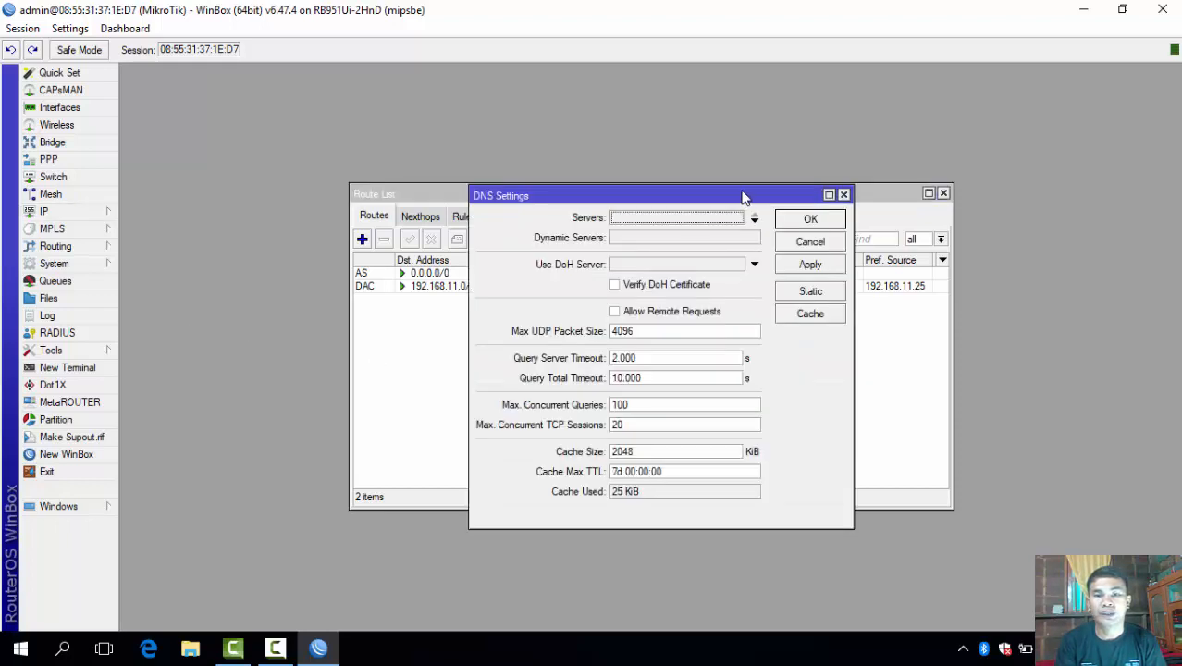
{"action": "left_click", "coordinate": [639, 220]}
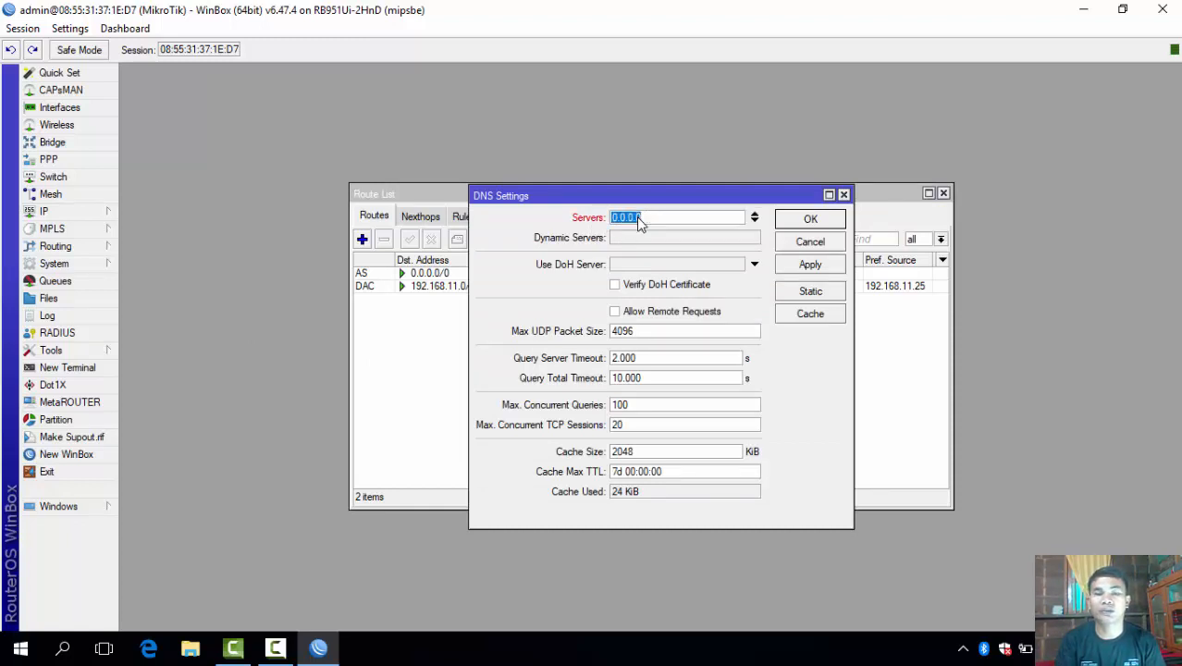
{"action": "type", "text": "192"}
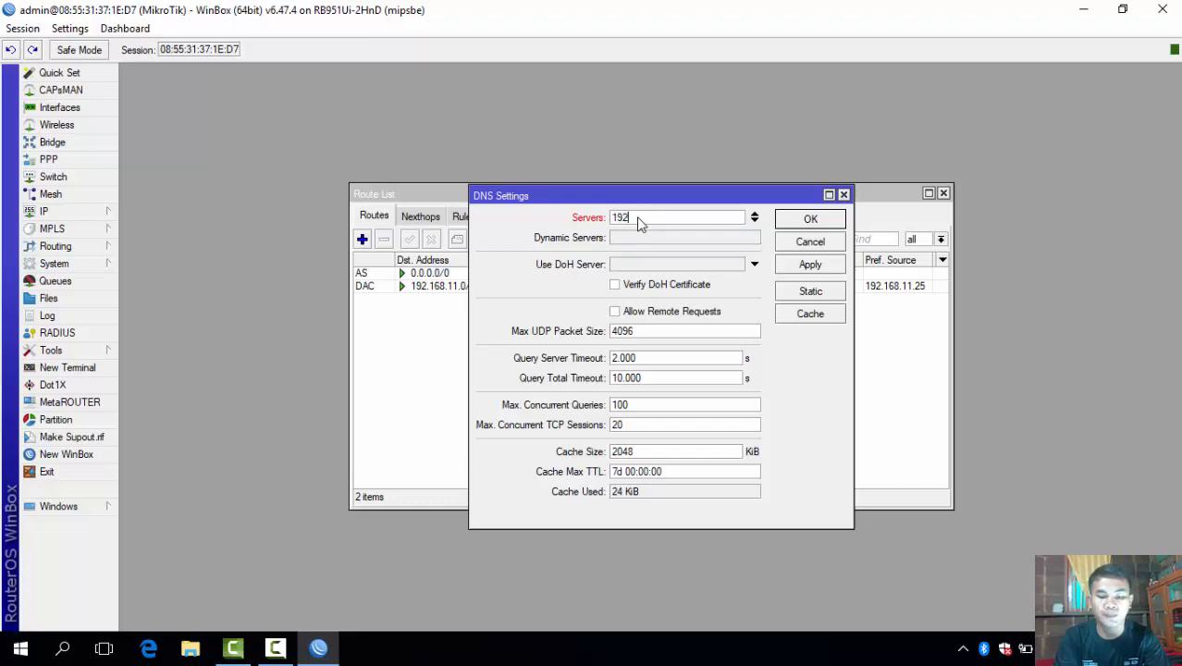
{"action": "type", "text": ".168"}
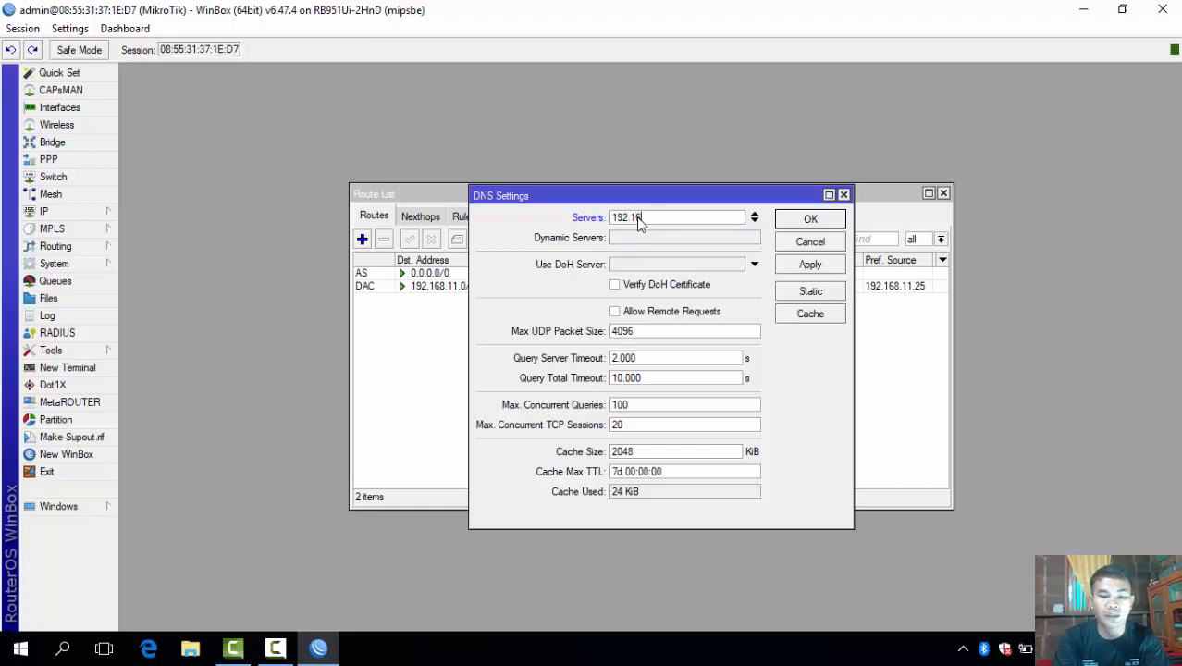
{"action": "type", "text": "."}
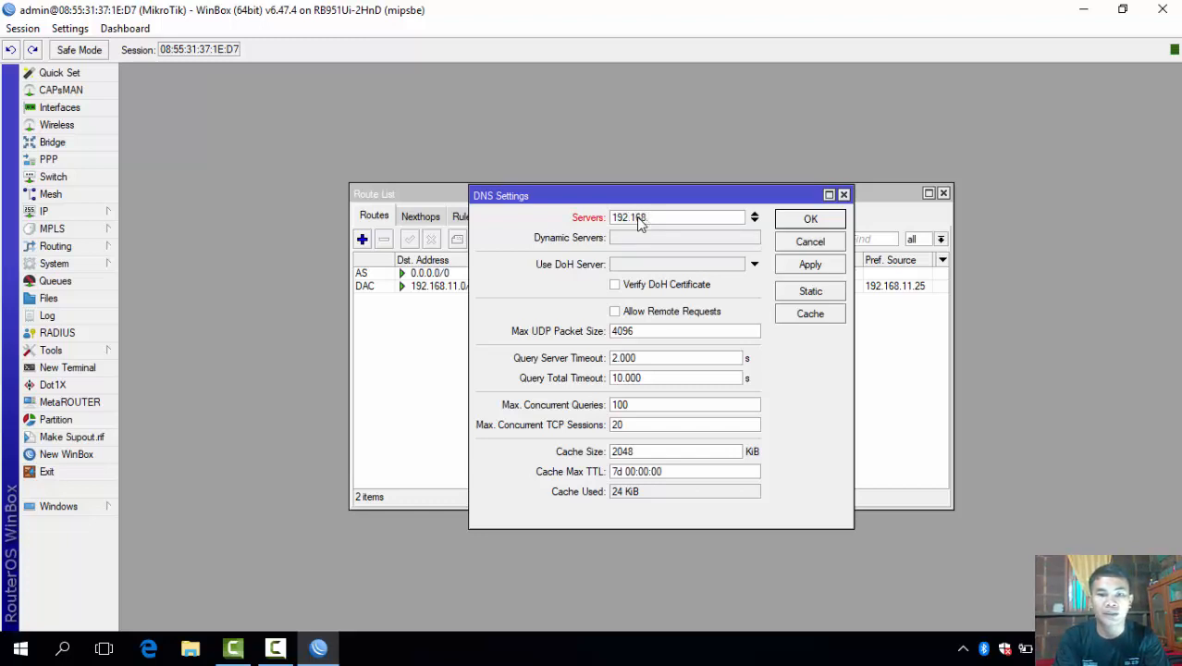
{"action": "type", "text": "159."}
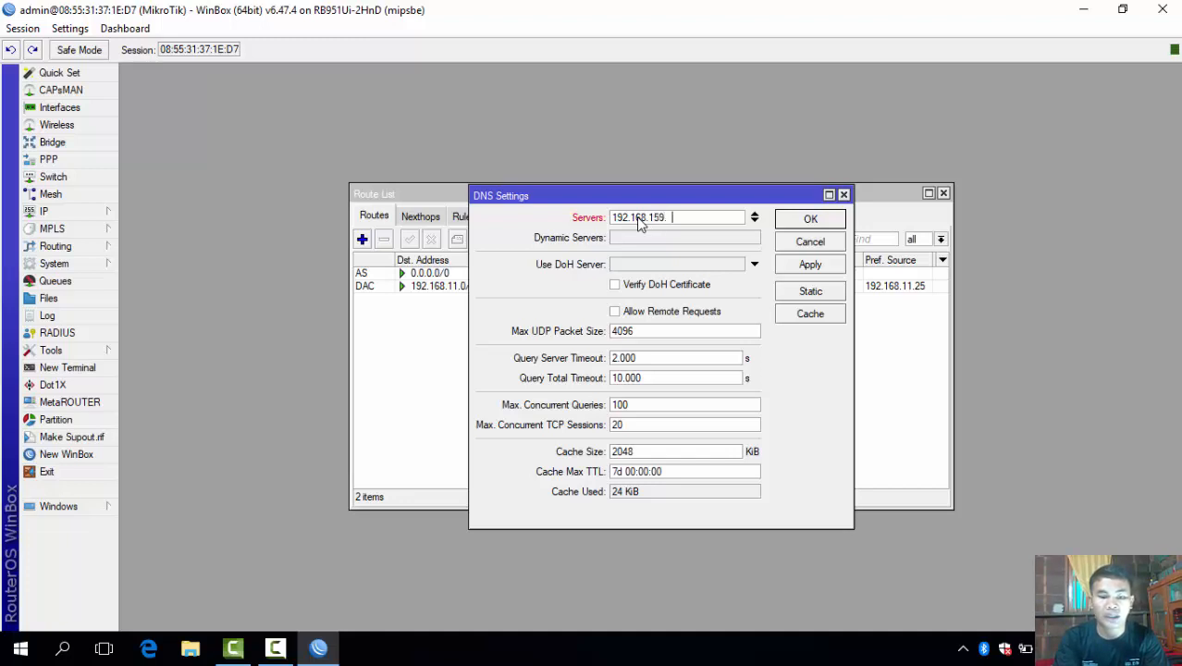
{"action": "type", "text": "18"}
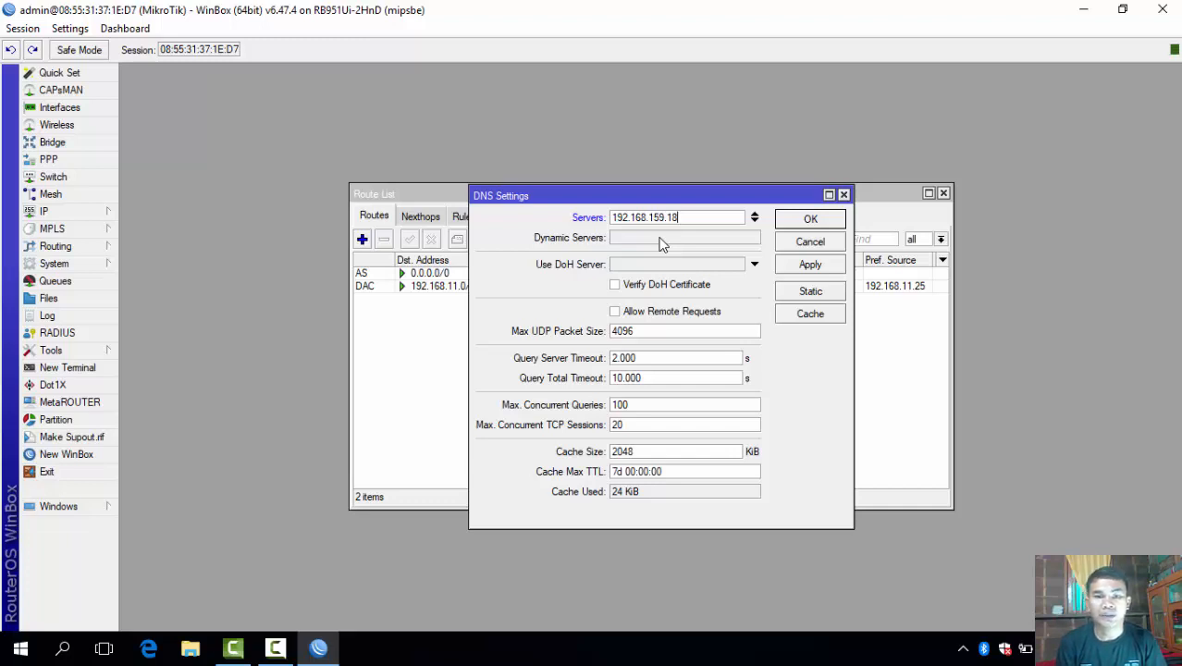
{"action": "left_click", "coordinate": [755, 222]}
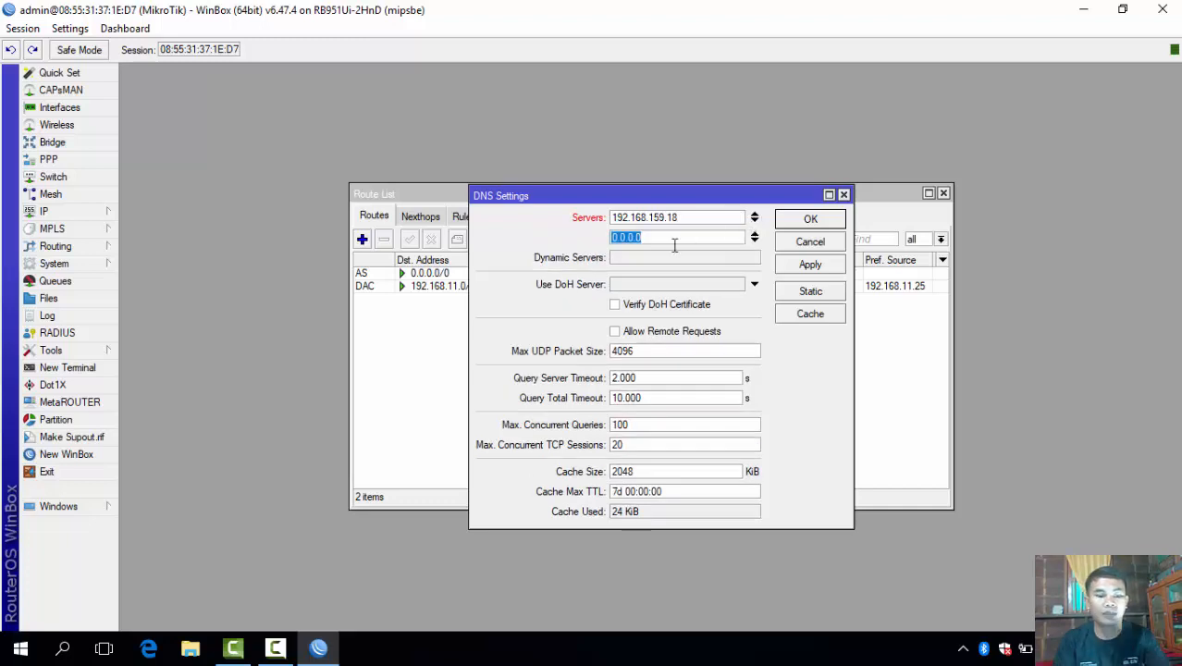
{"action": "type", "text": "8.8.8"}
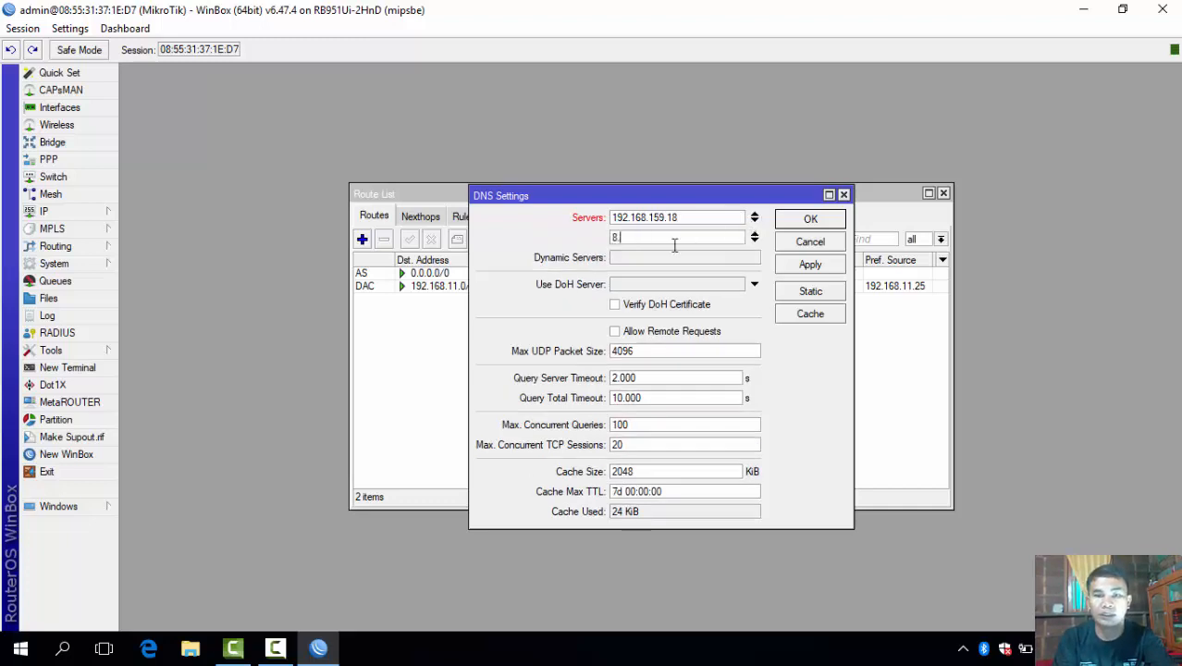
{"action": "type", "text": ".8"}
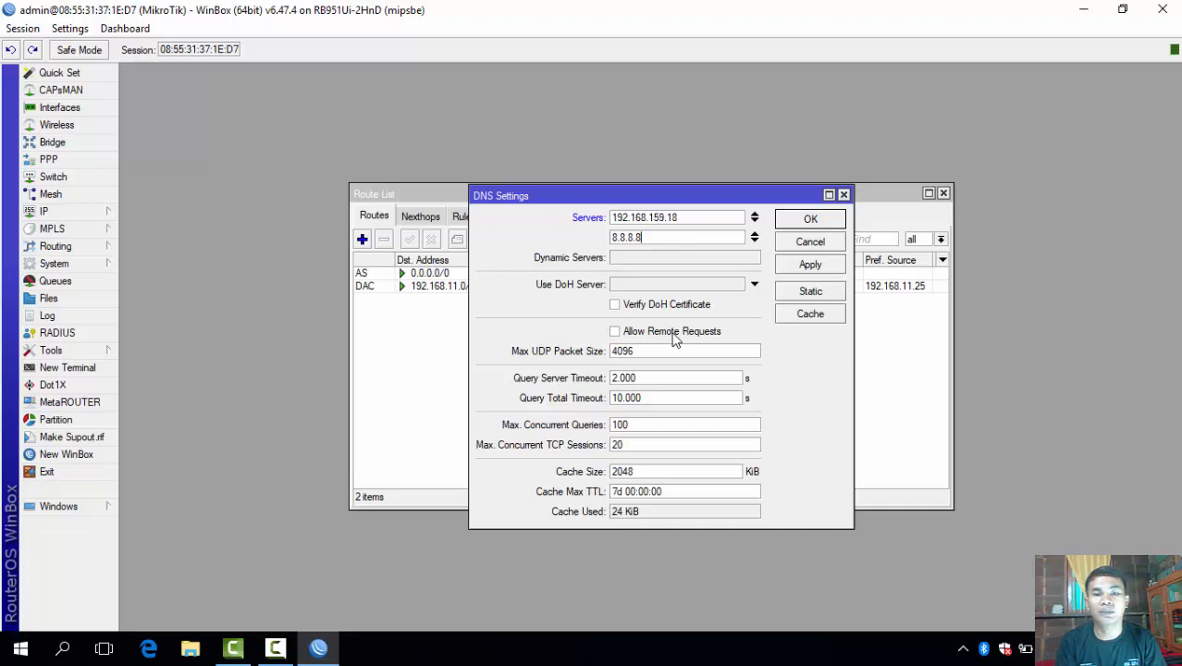
{"action": "left_click", "coordinate": [617, 334]}
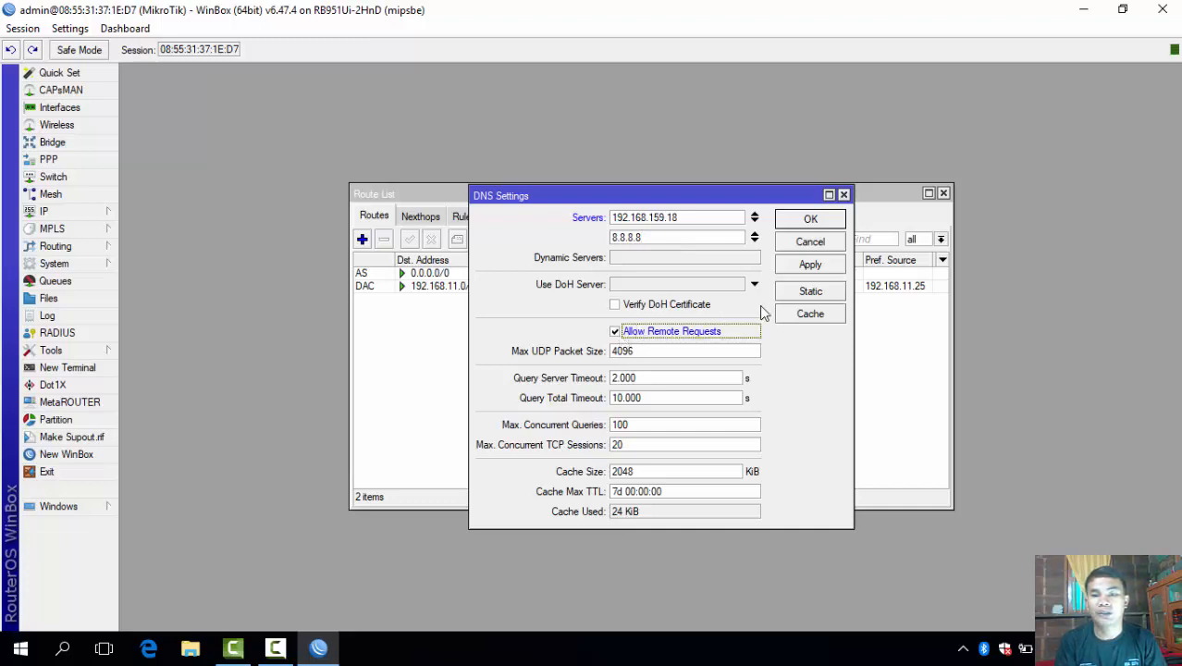
{"action": "left_click", "coordinate": [803, 273]}
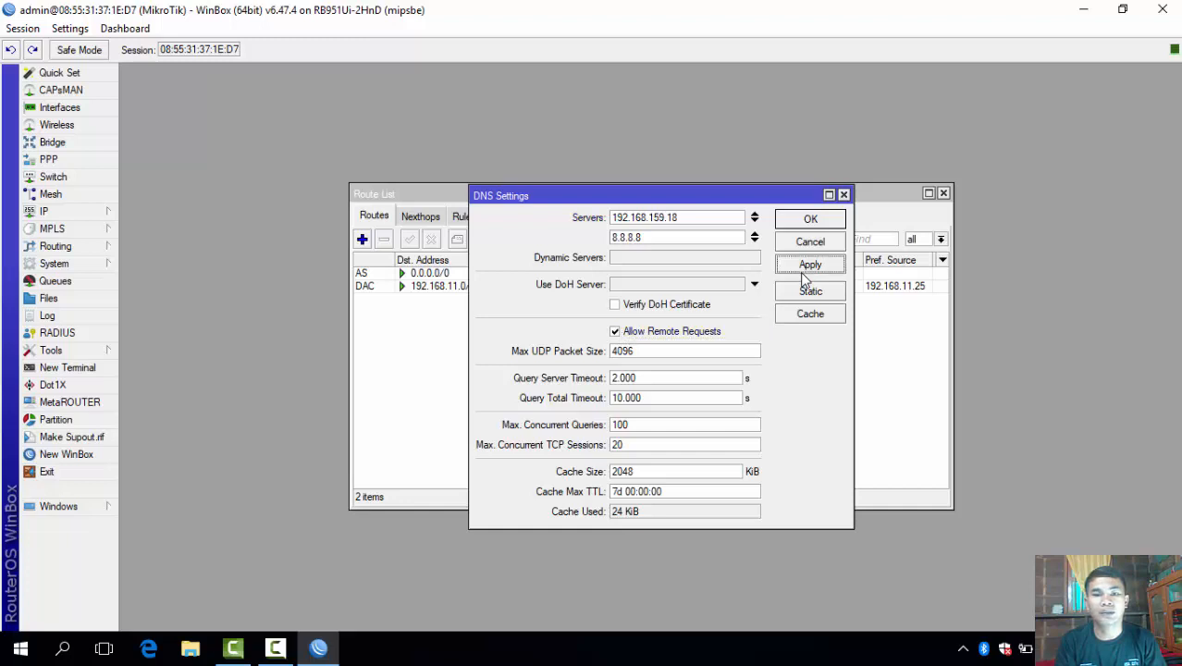
{"action": "left_click", "coordinate": [811, 221]}
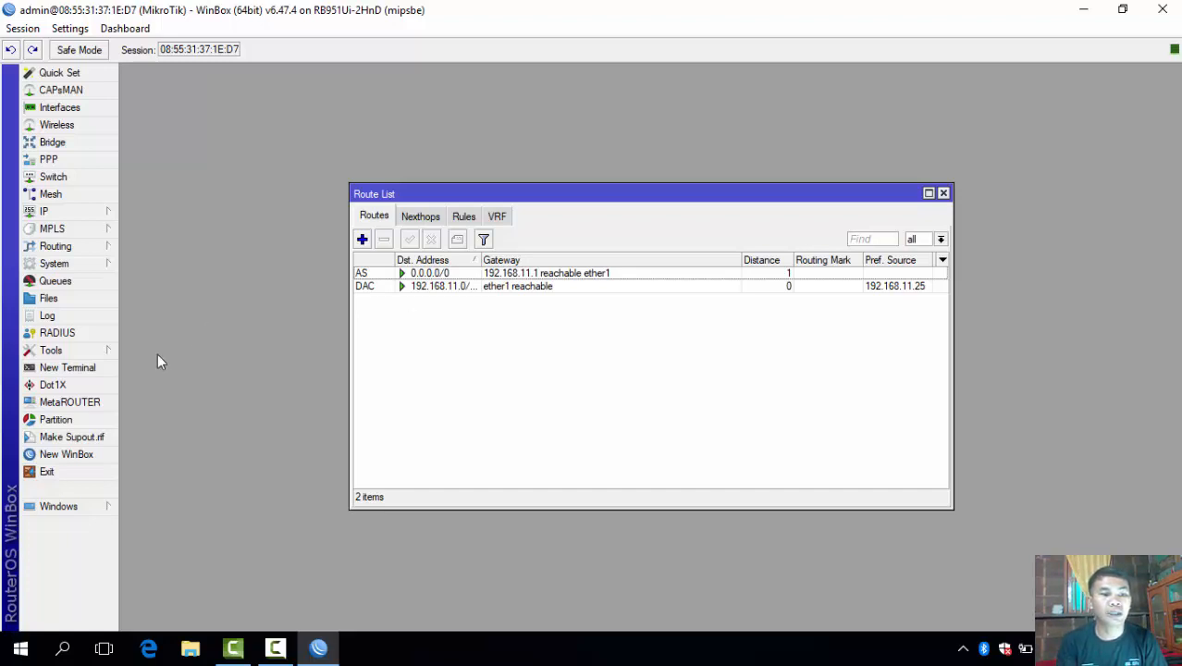
In a new terminal, ping 192.168.11.25, stop it to read 0% loss, and recall the command.
{"action": "left_click", "coordinate": [103, 373]}
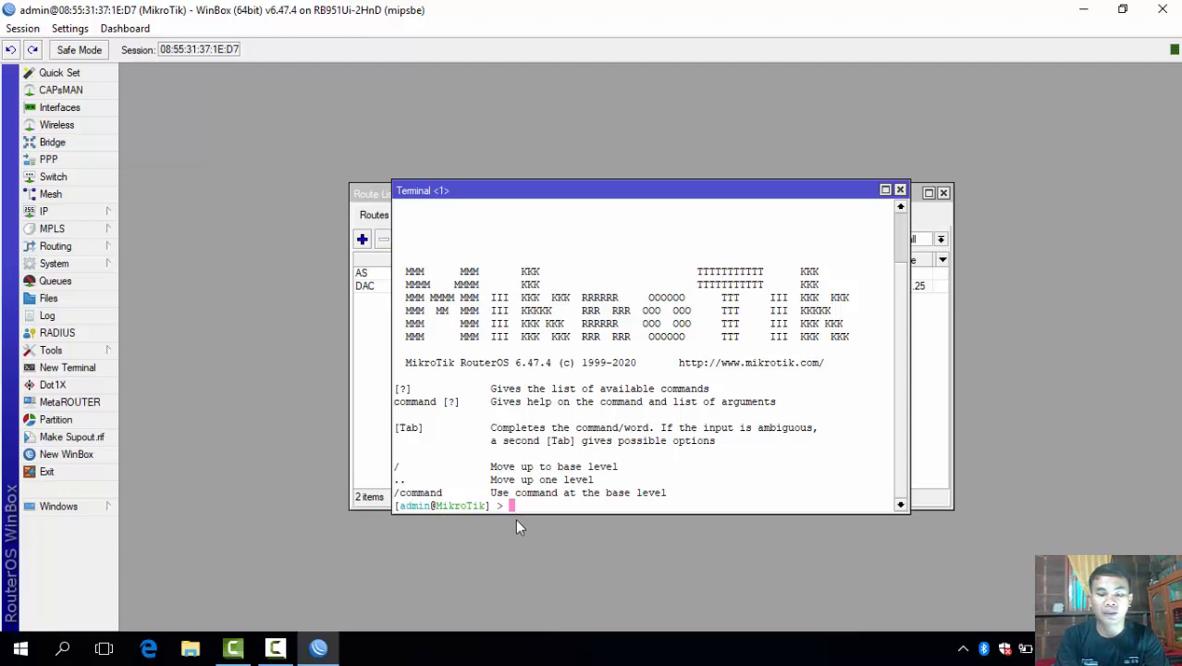
{"action": "type", "text": "ping 1"}
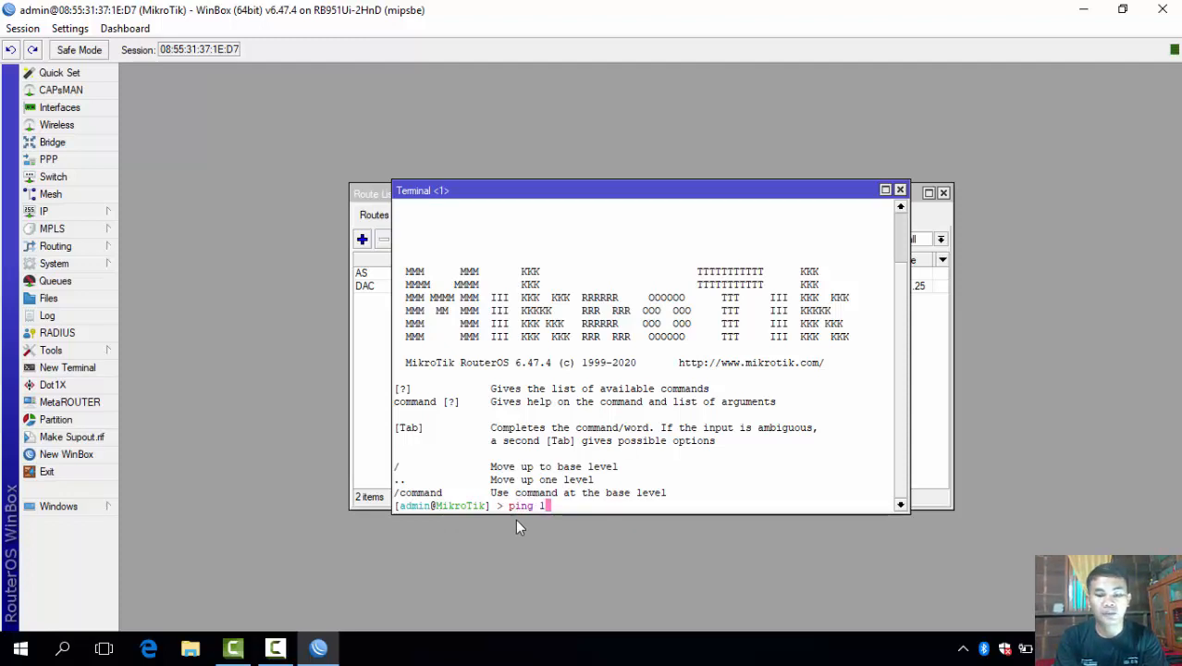
{"action": "type", "text": "92.1"}
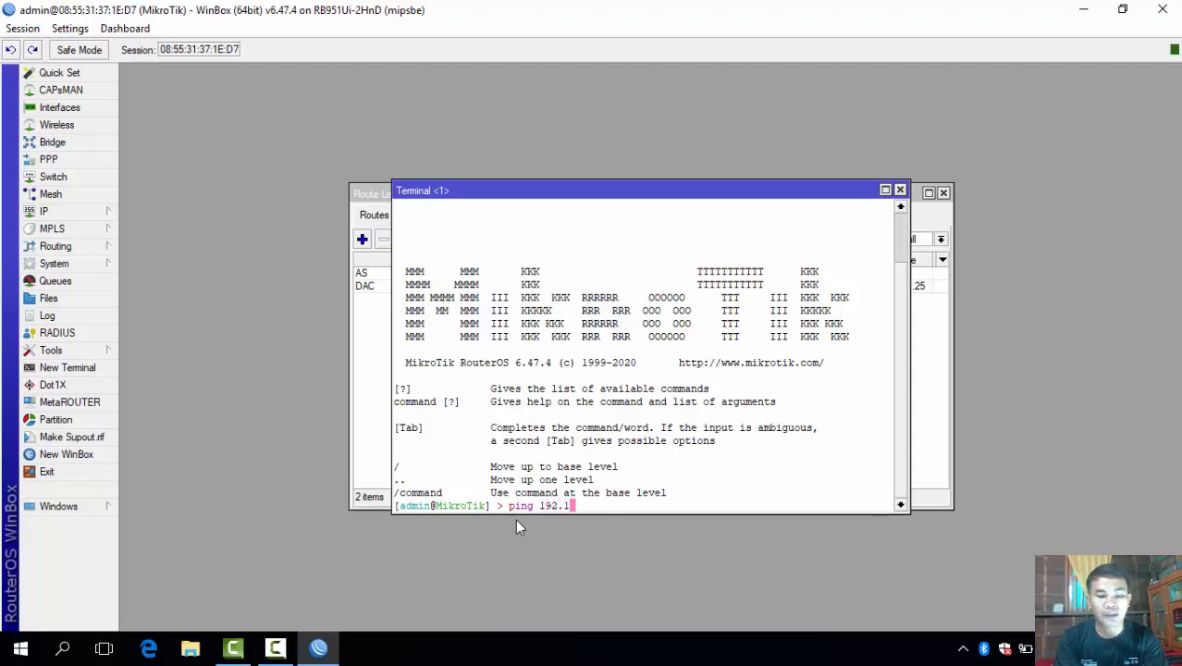
{"action": "type", "text": "68"}
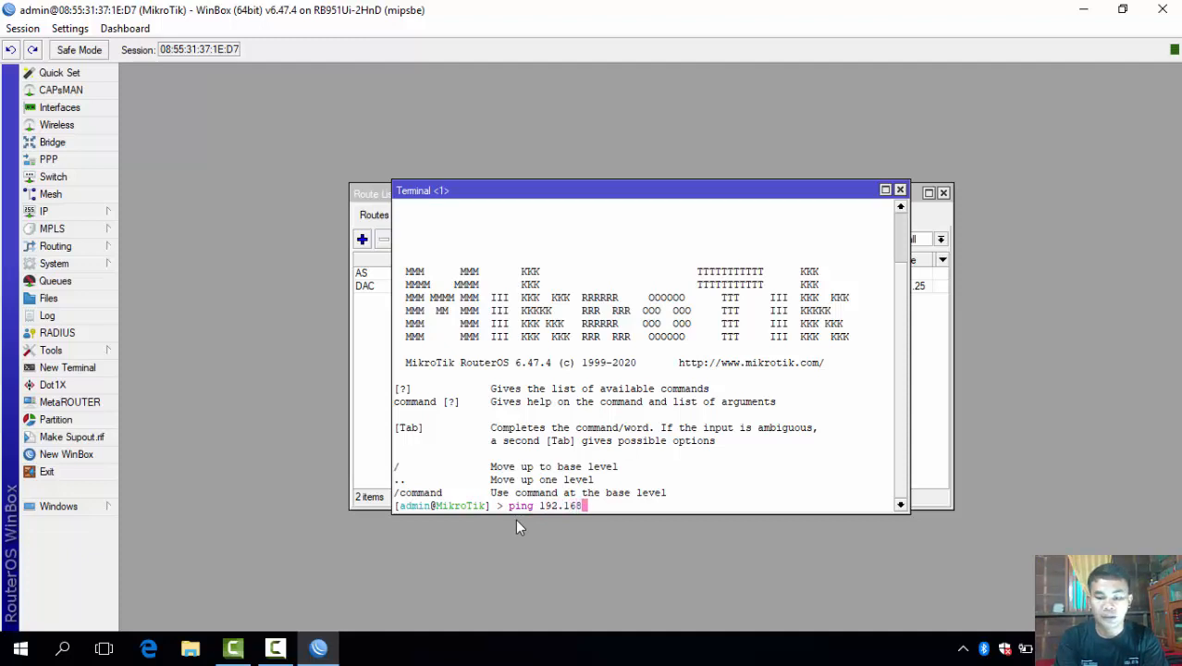
{"action": "type", "text": ".11."}
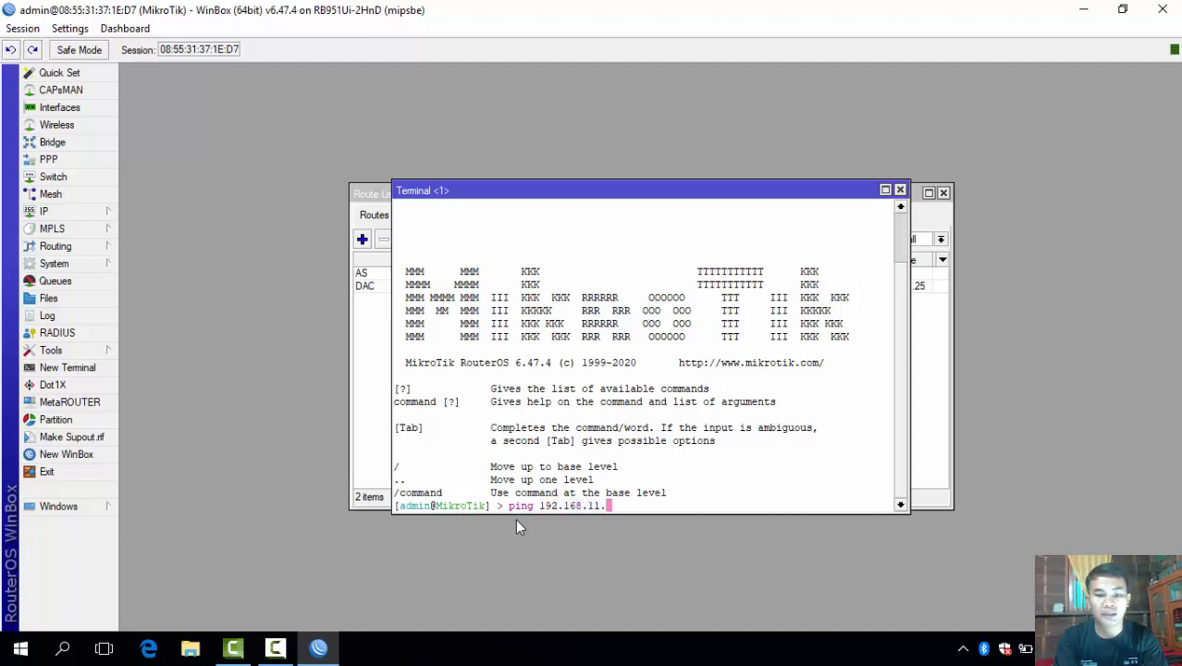
{"action": "type", "text": "25"}
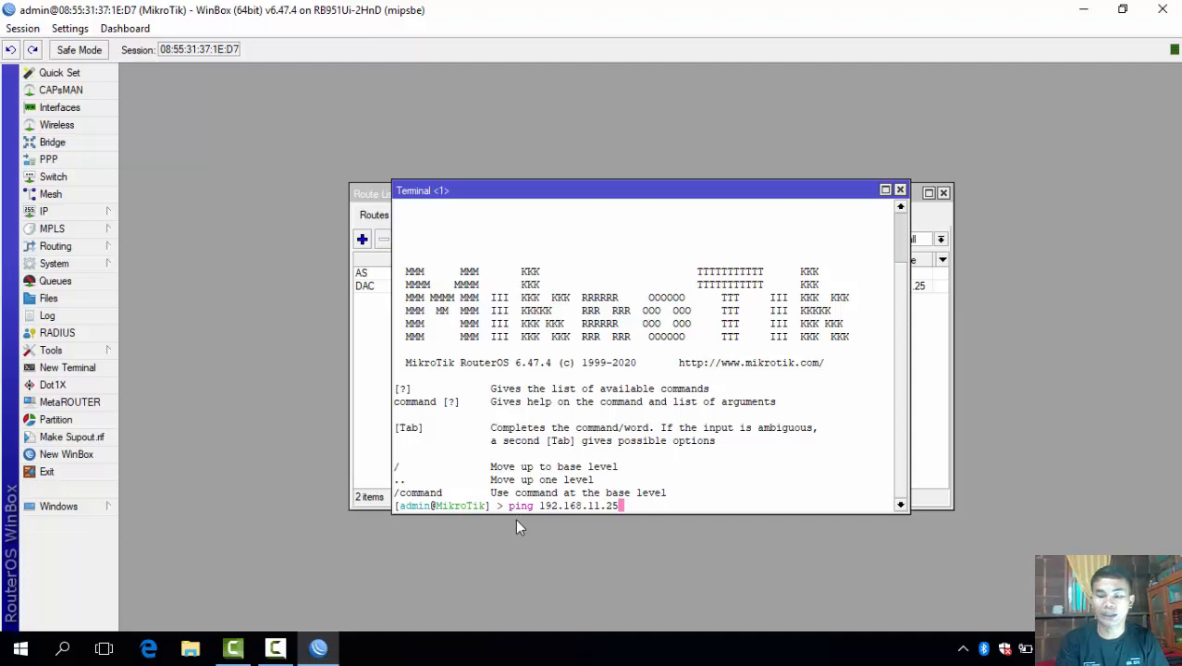
{"action": "key", "text": "Return"}
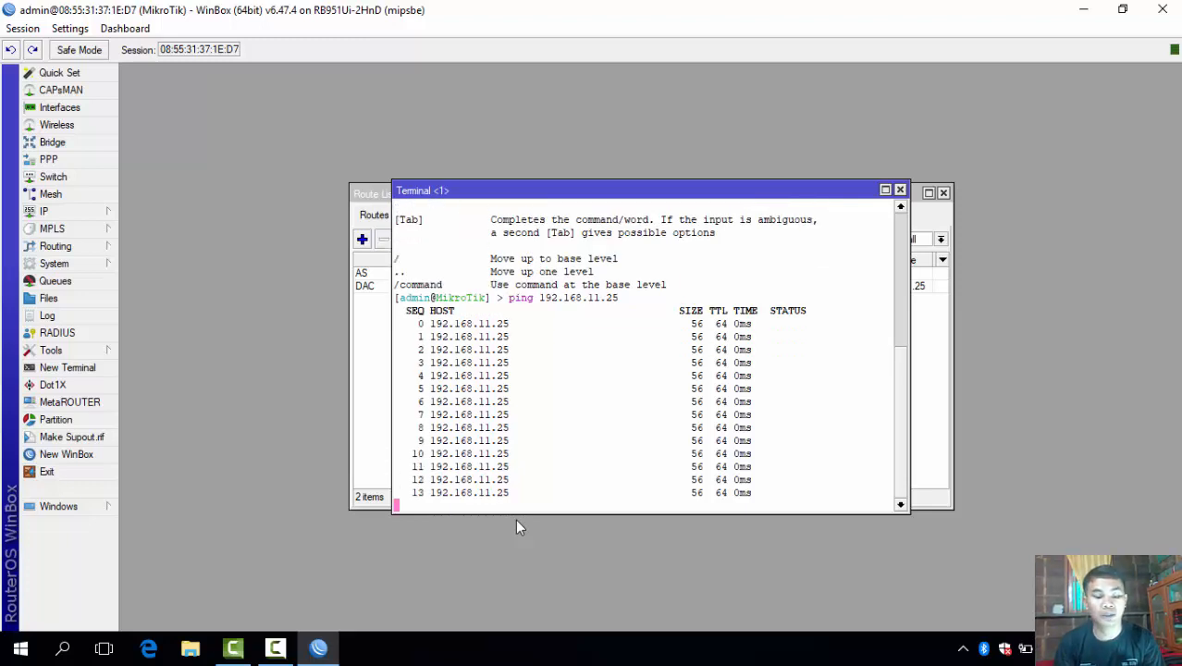
{"action": "key", "text": "ctrl+c"}
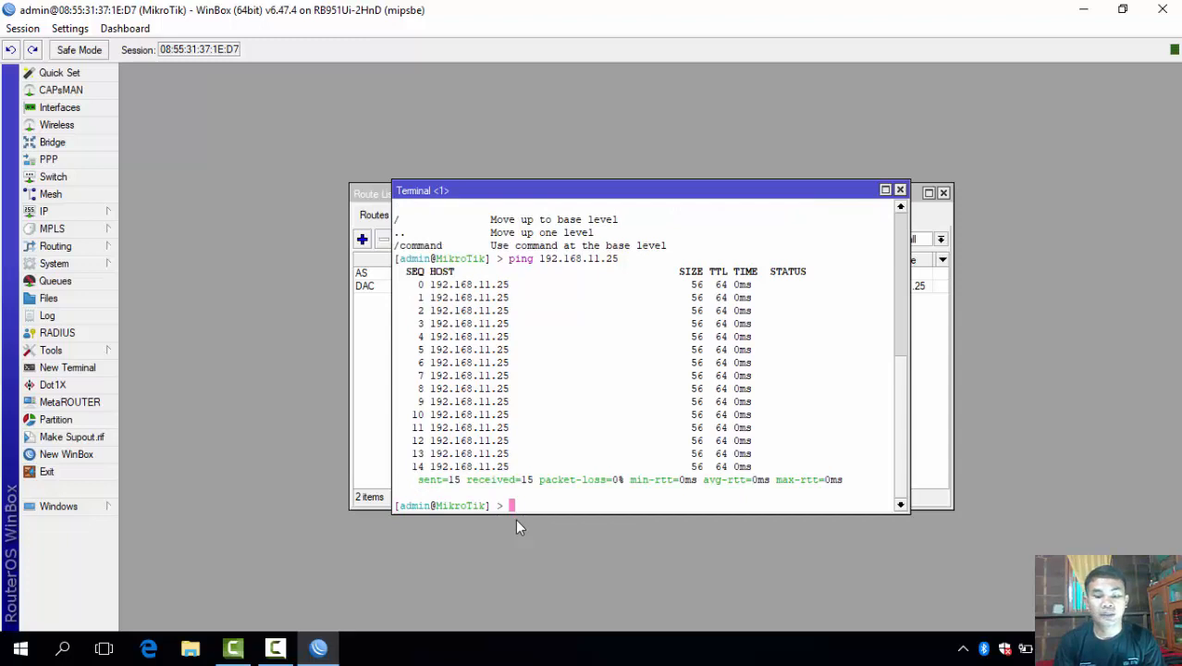
{"action": "key", "text": "Up"}
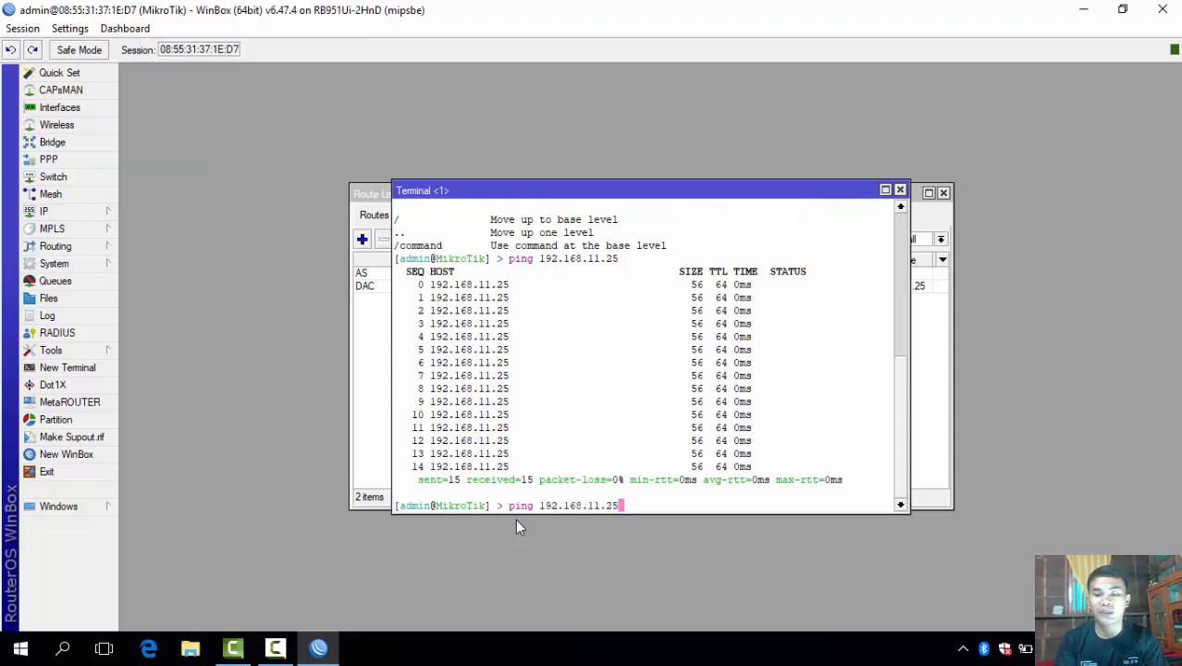
Change the recalled ping to target gateway 192.168.11.1, run it, and stop it.
{"action": "key", "text": "BackSpace"}
{"action": "key", "text": "BackSpace"}
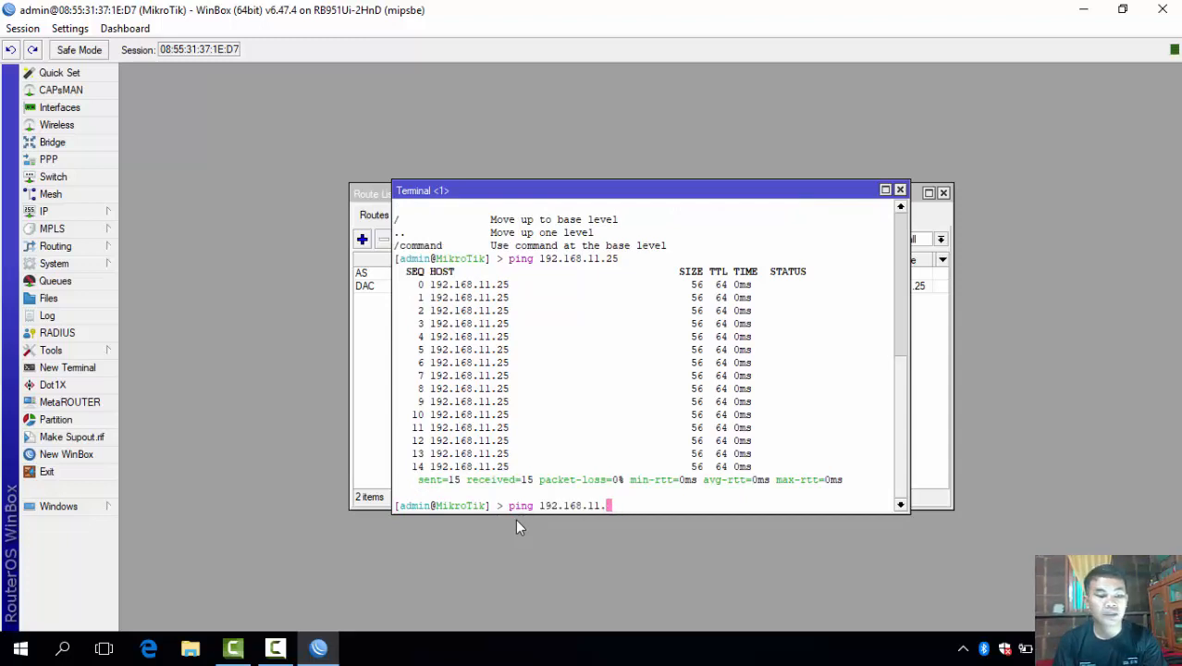
{"action": "type", "text": "1"}
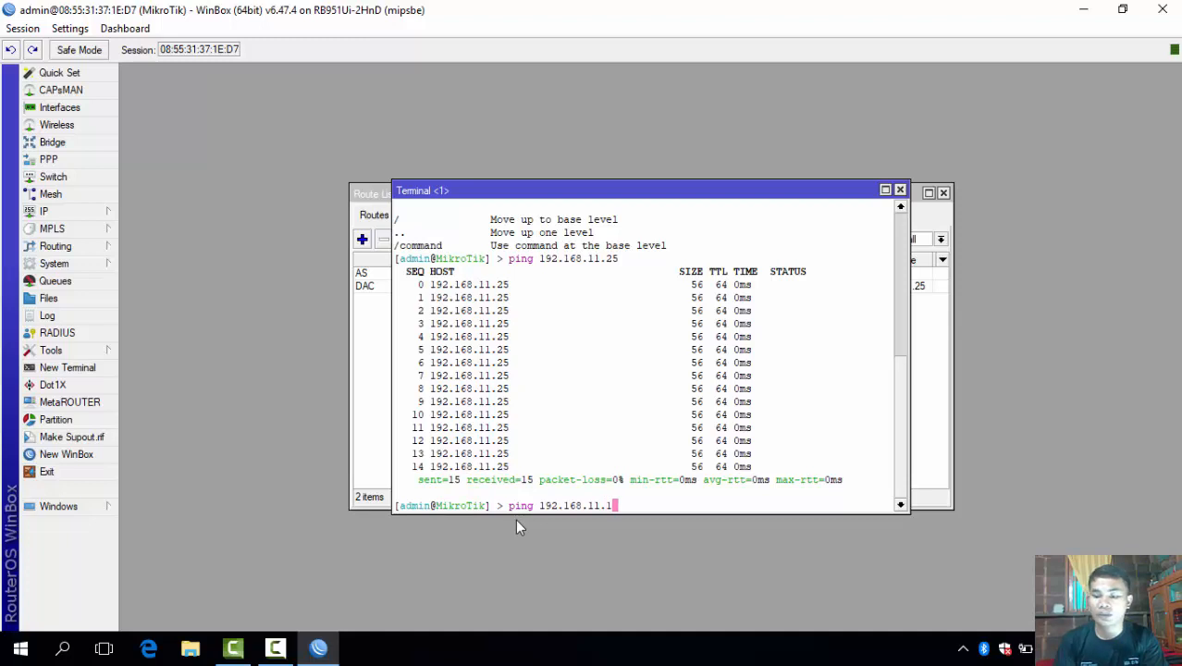
{"action": "key", "text": "Return"}
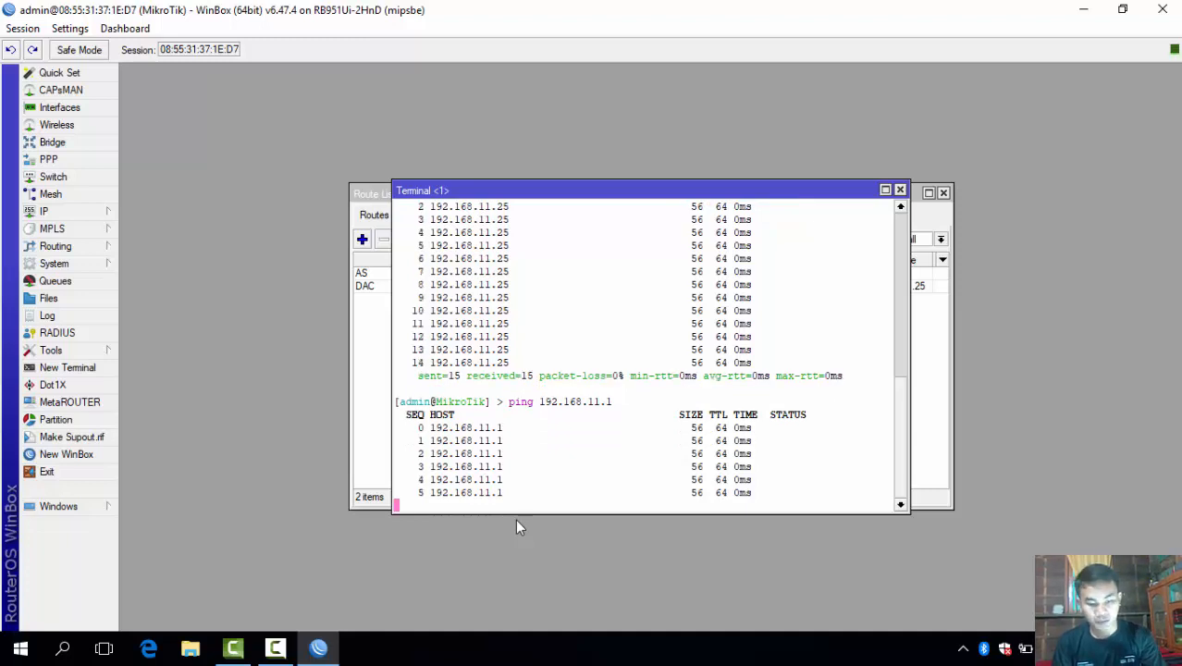
{"action": "key", "text": "ctrl+c"}
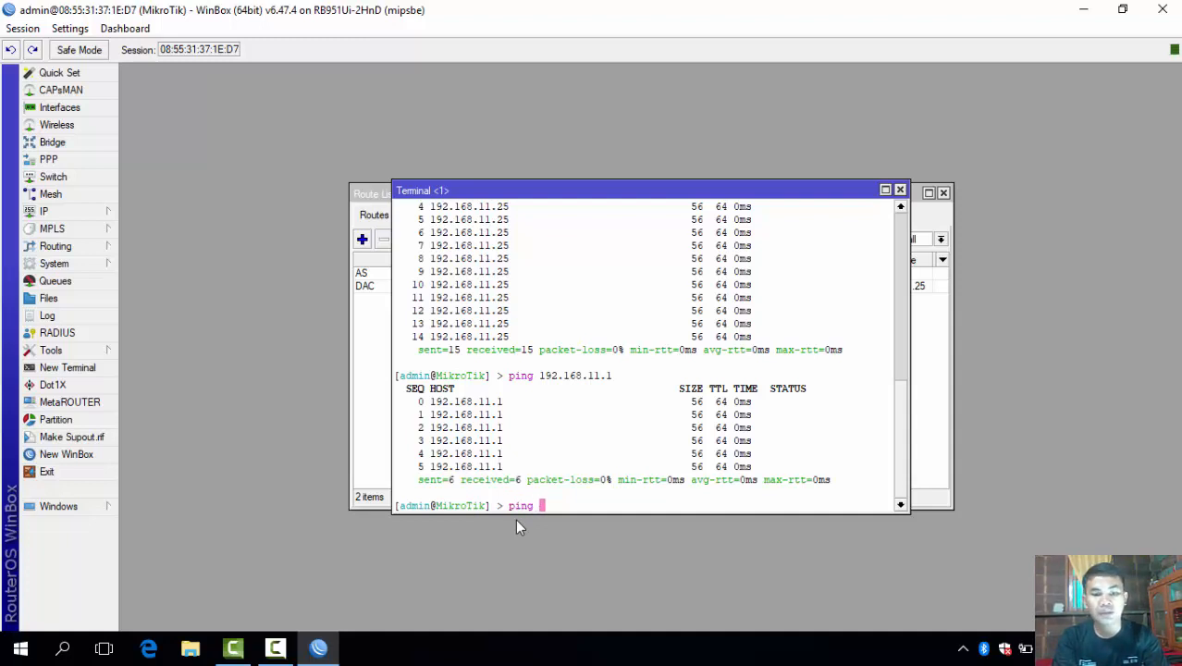
{"action": "type", "text": "ping www."}
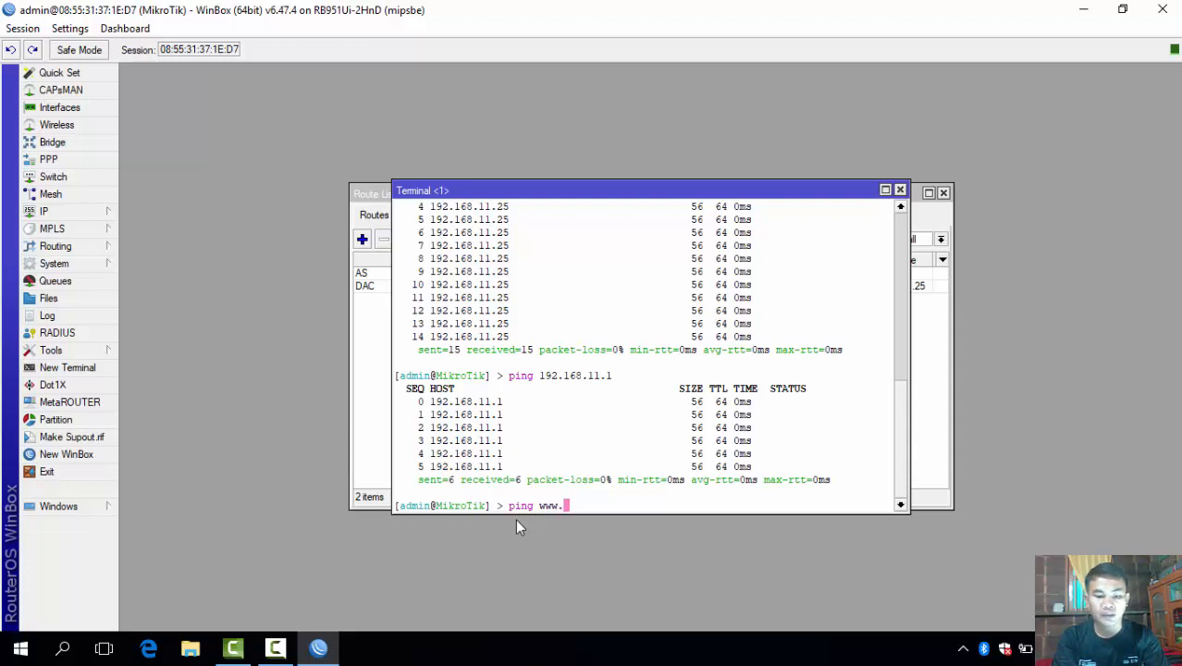
{"action": "type", "text": "google"}
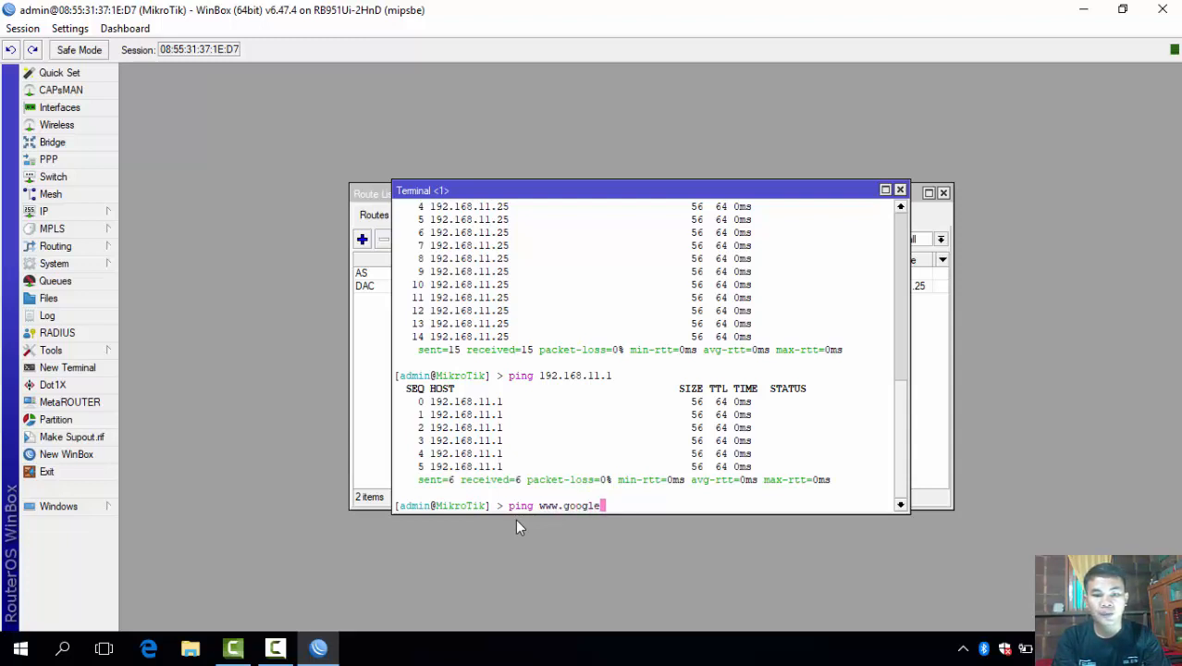
{"action": "type", "text": ".com"}
{"action": "key", "text": "Return"}
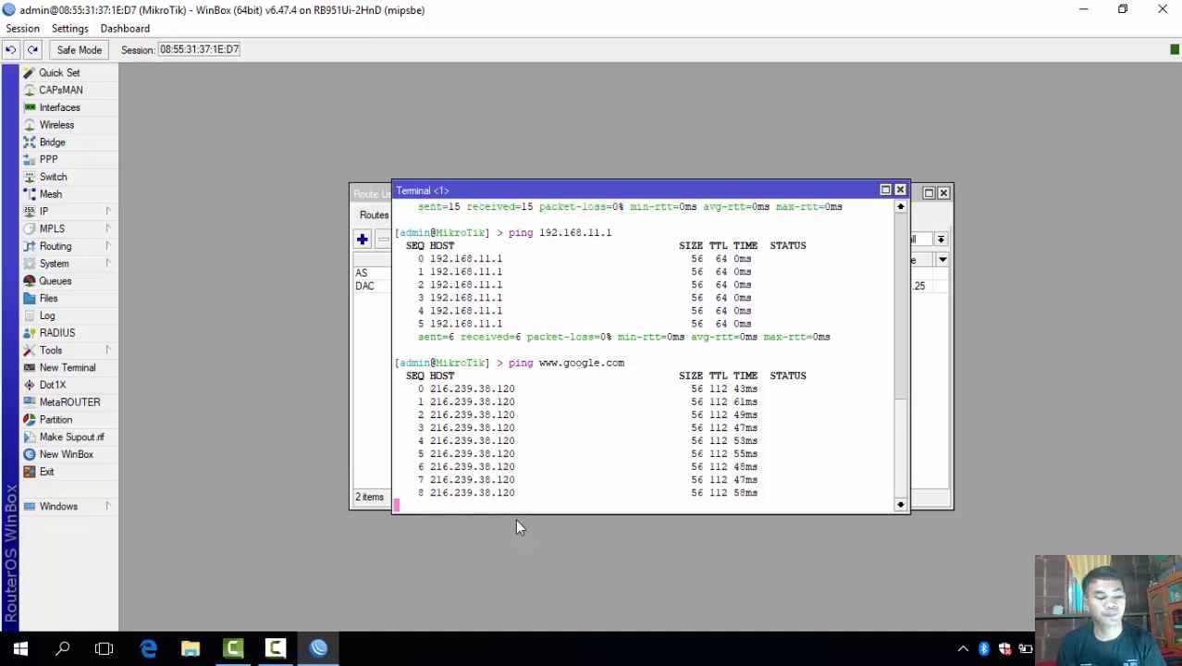
{"action": "key", "text": "ctrl+c"}
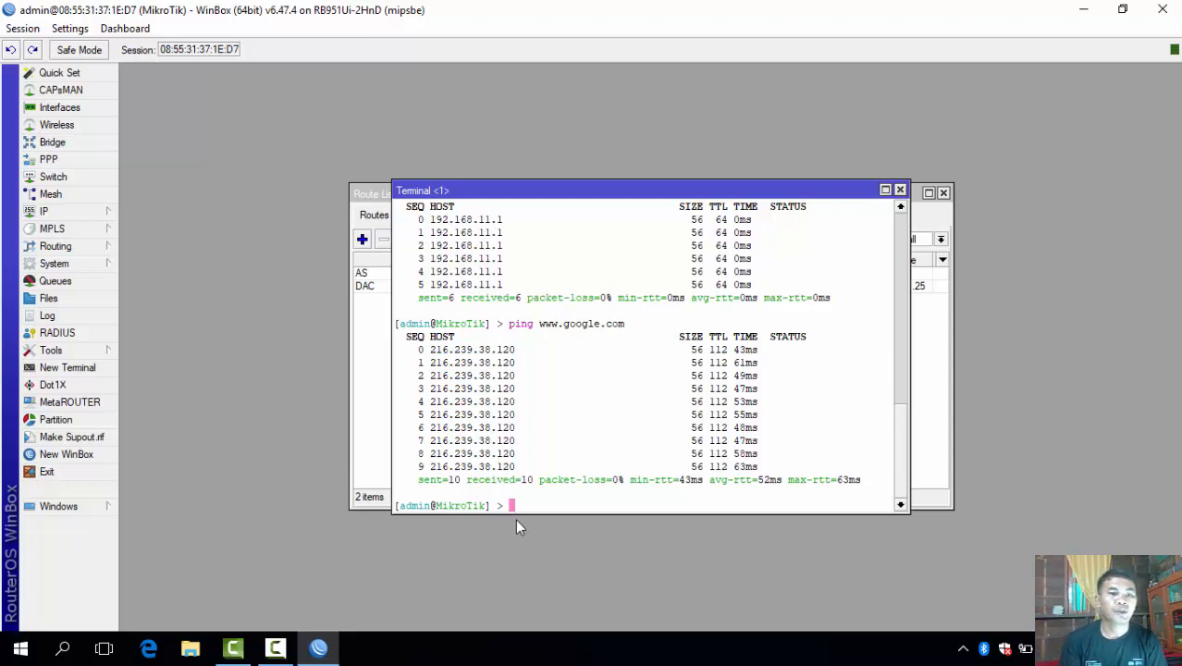
{"action": "left_click", "coordinate": [63, 213]}
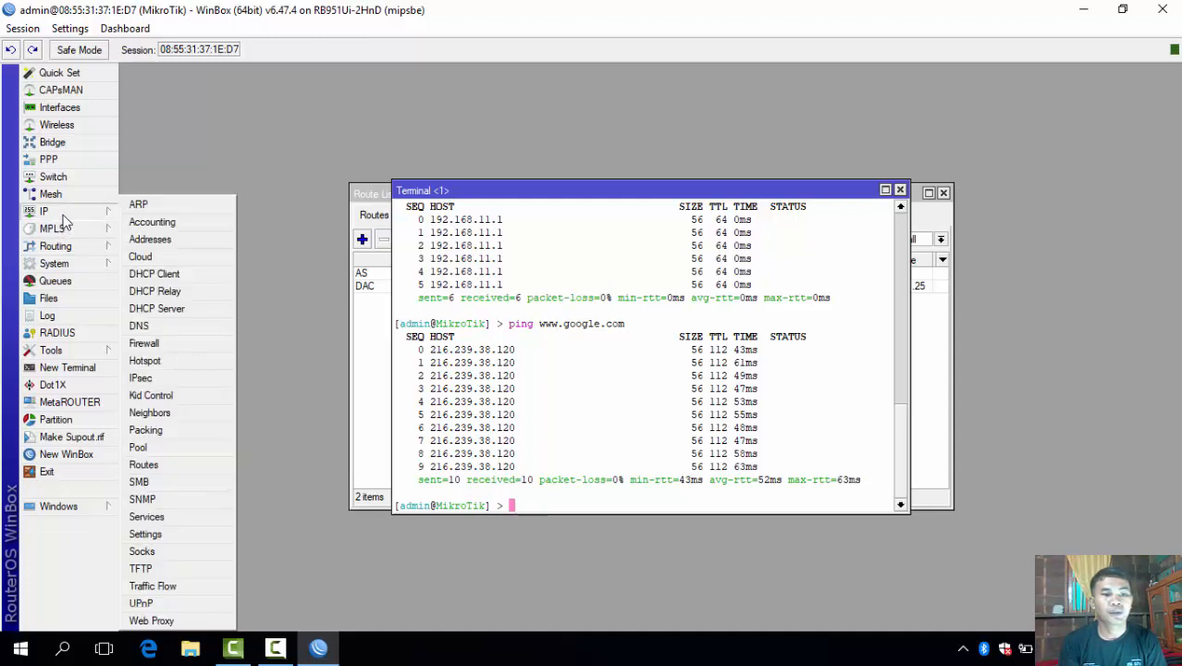
Add address 192.168.25.1/24 on interface ether2 in the IP address list.
{"action": "left_click", "coordinate": [143, 239]}
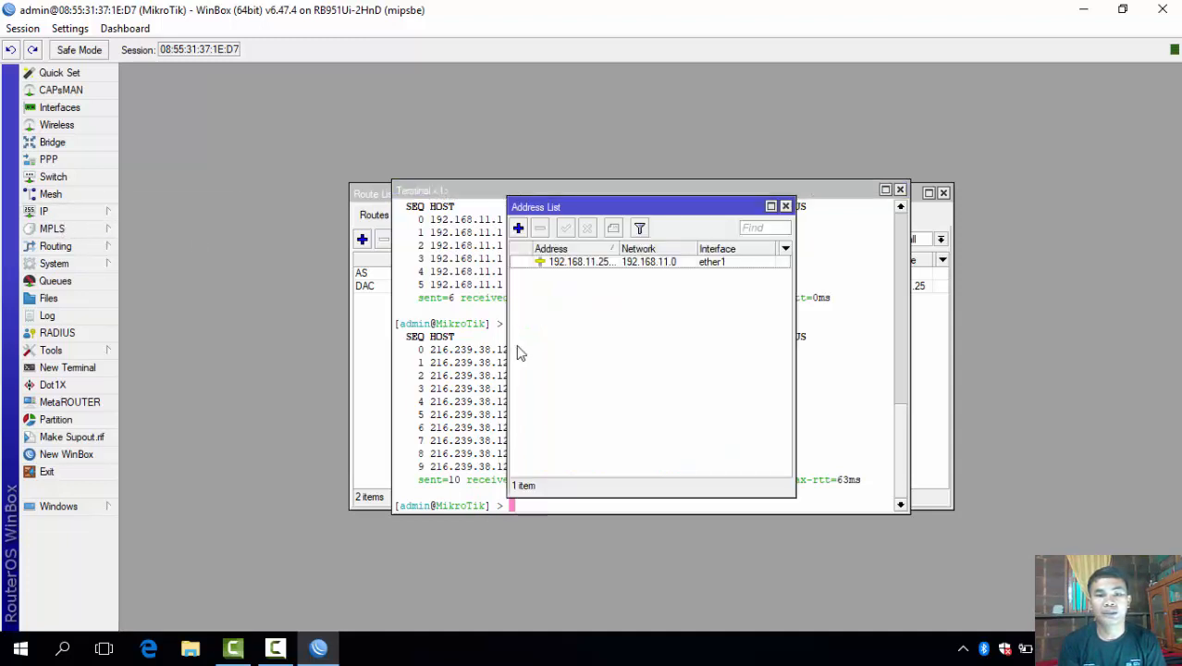
{"action": "left_click", "coordinate": [519, 229]}
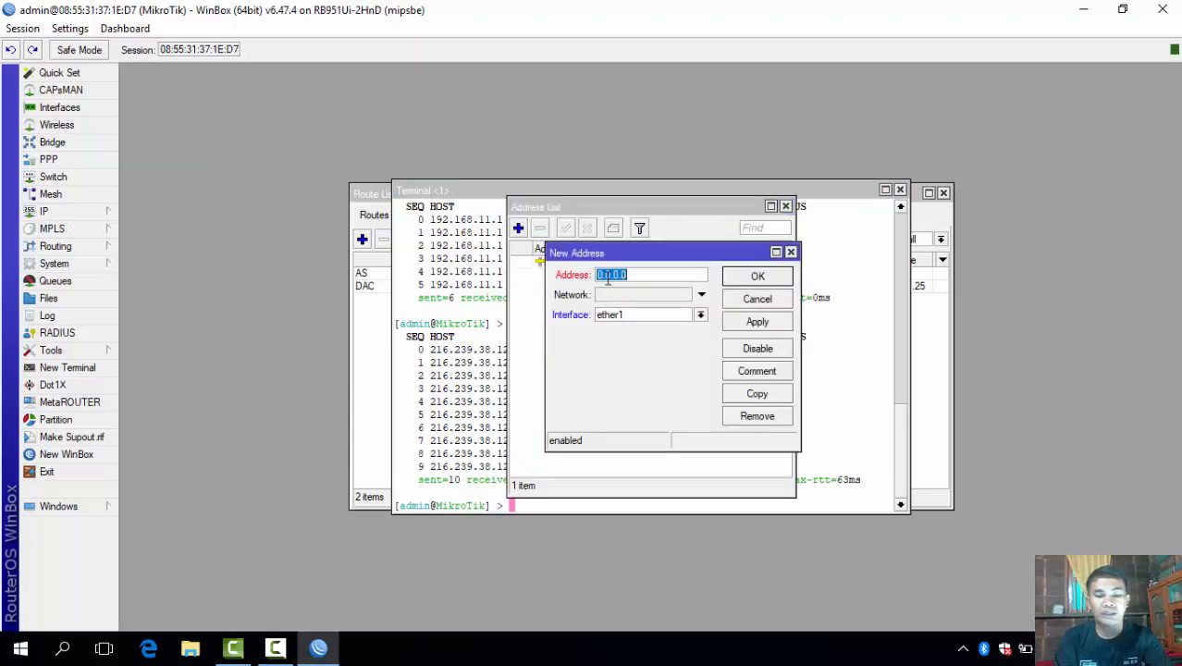
{"action": "type", "text": "192.1"}
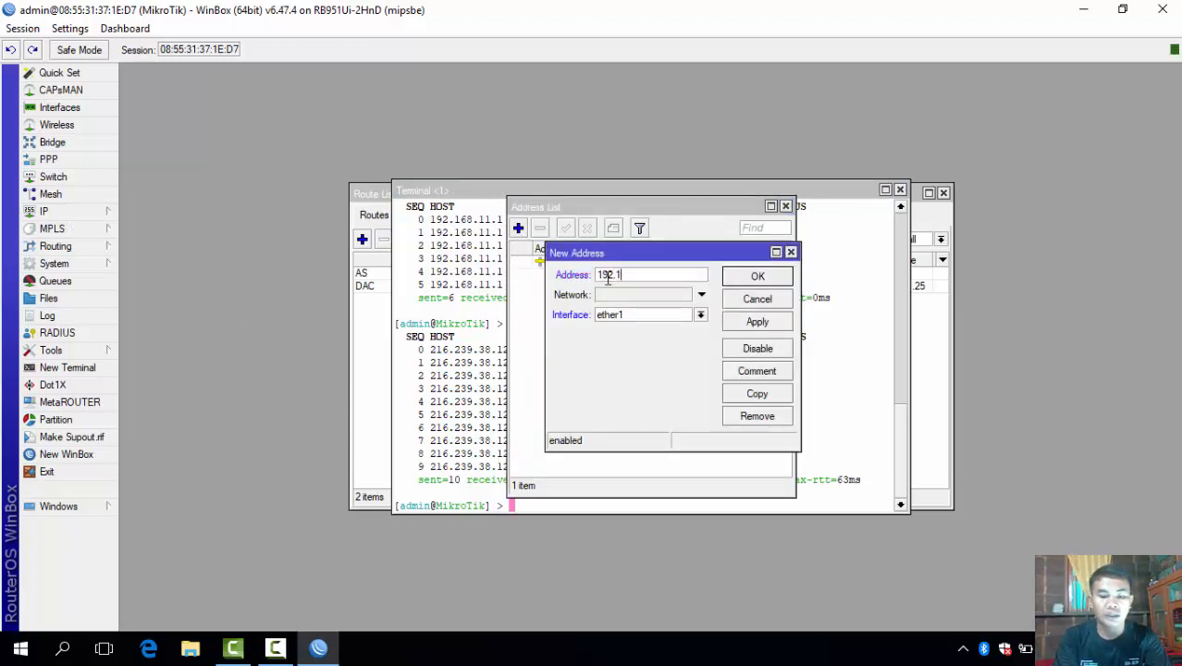
{"action": "type", "text": "68.25"}
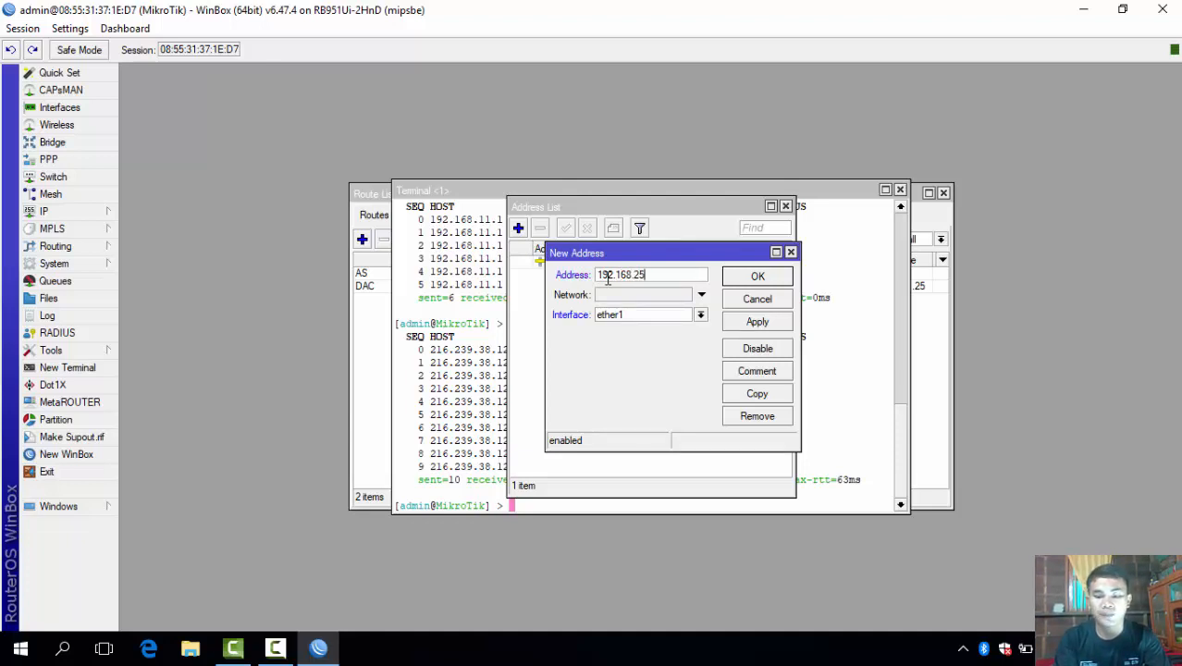
{"action": "type", "text": ".1"}
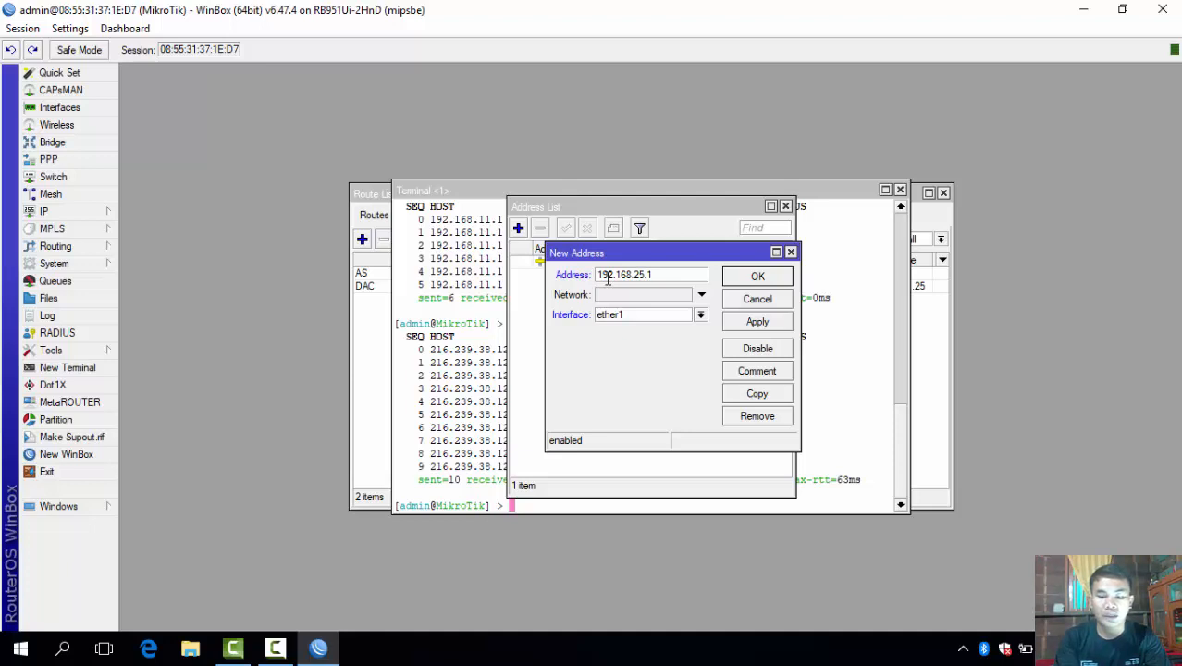
{"action": "type", "text": "/24"}
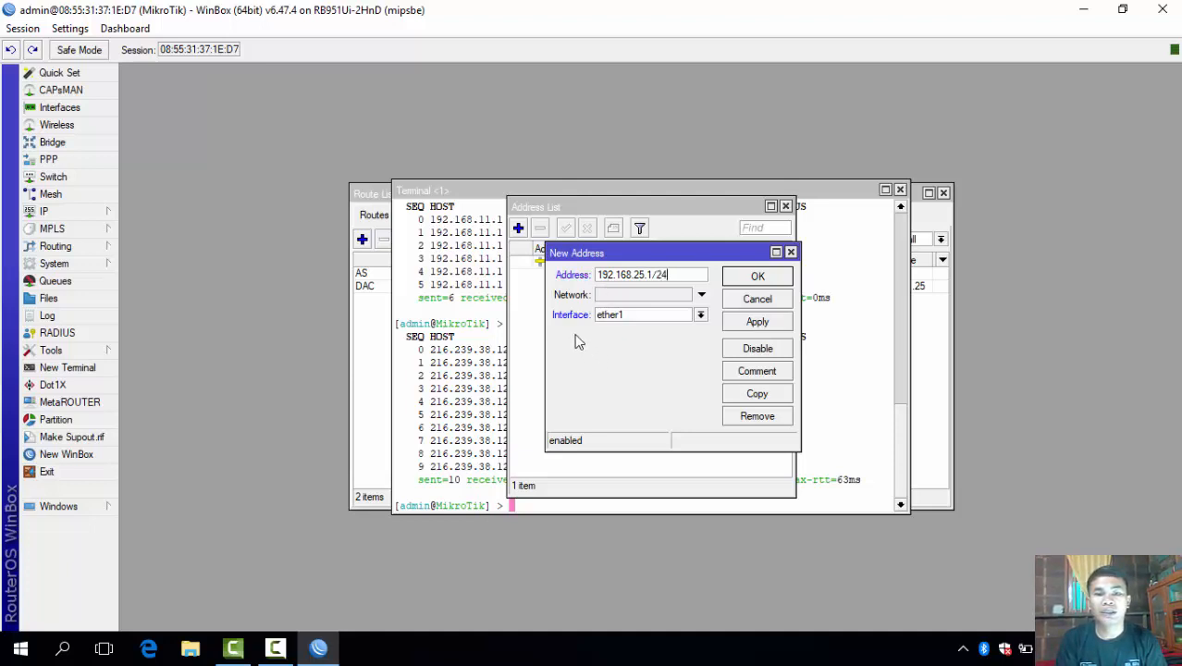
{"action": "left_click", "coordinate": [640, 315]}
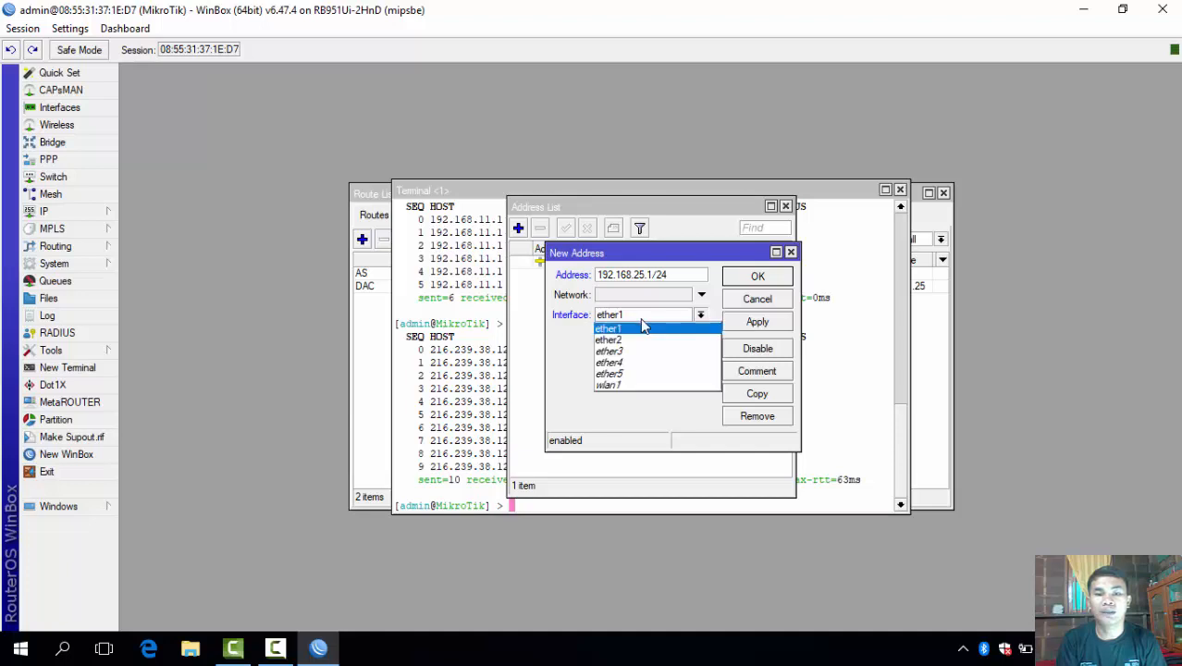
{"action": "left_click", "coordinate": [639, 339]}
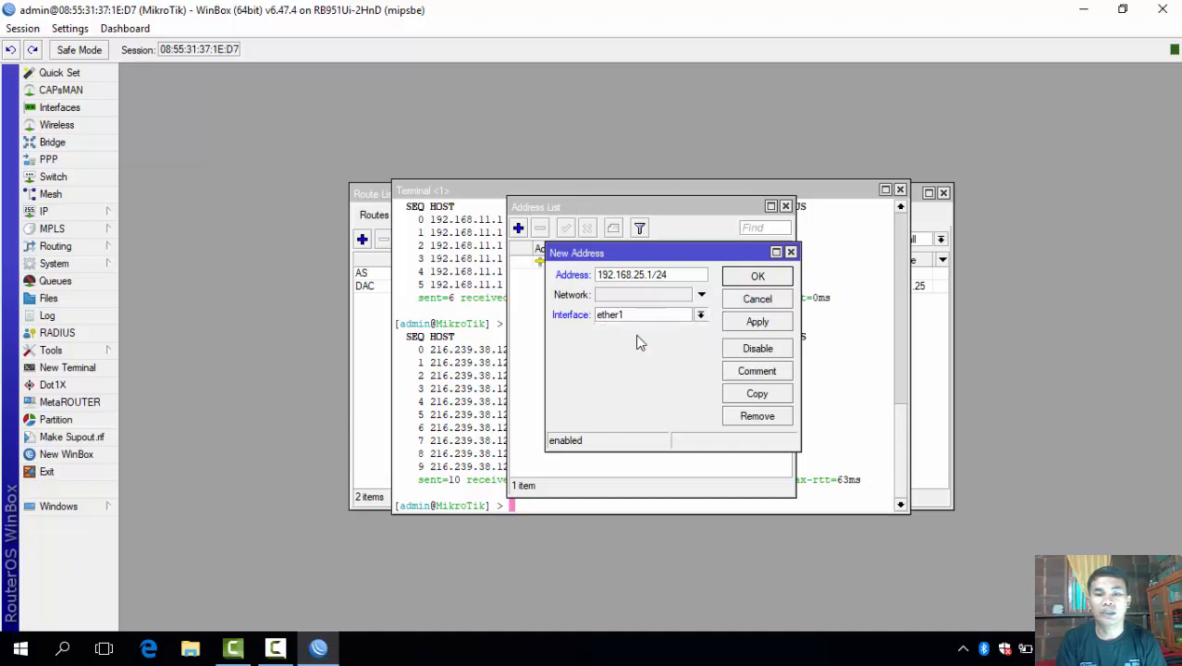
{"action": "left_click", "coordinate": [763, 324]}
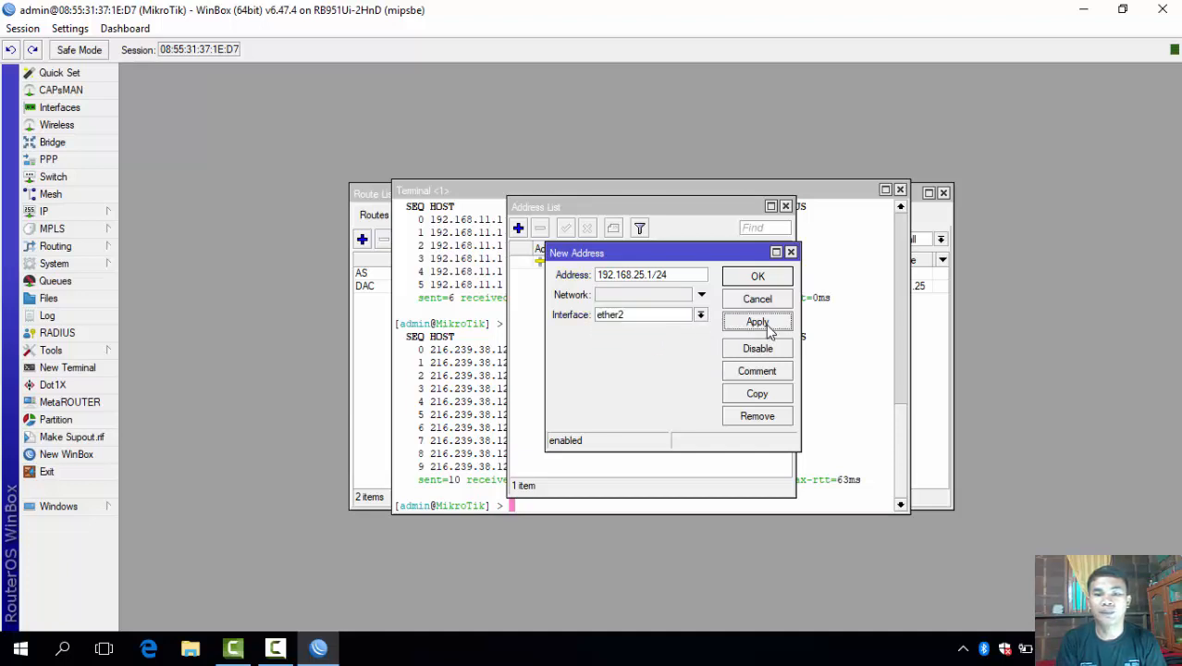
{"action": "left_click", "coordinate": [759, 279]}
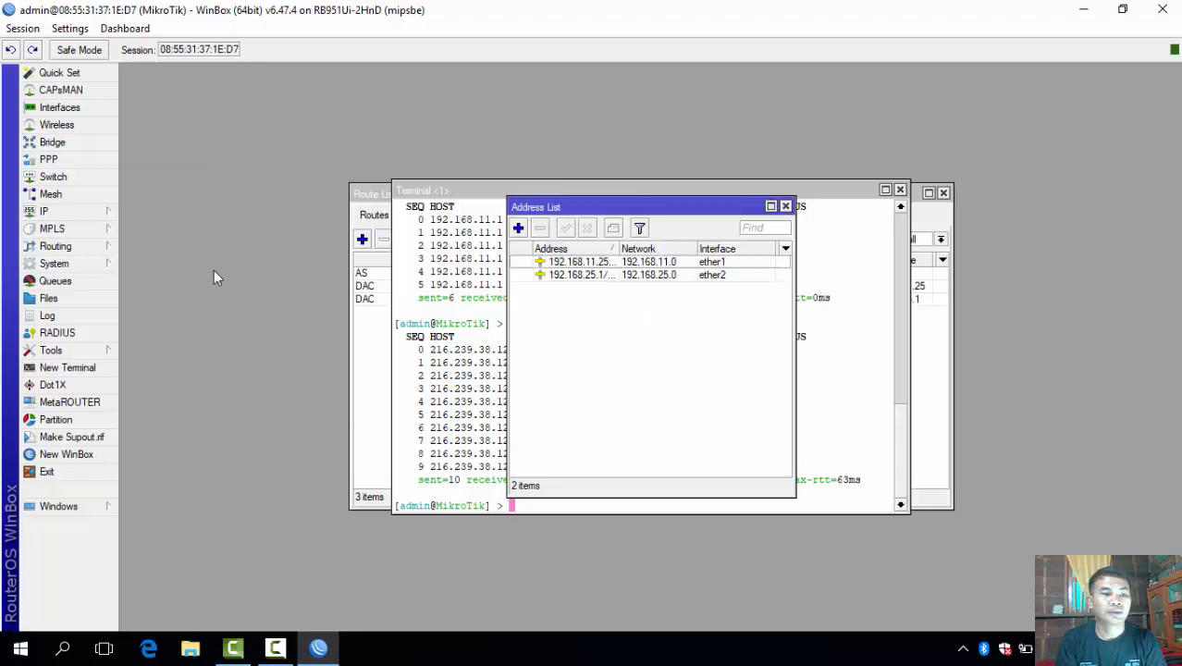
{"action": "left_click", "coordinate": [71, 218]}
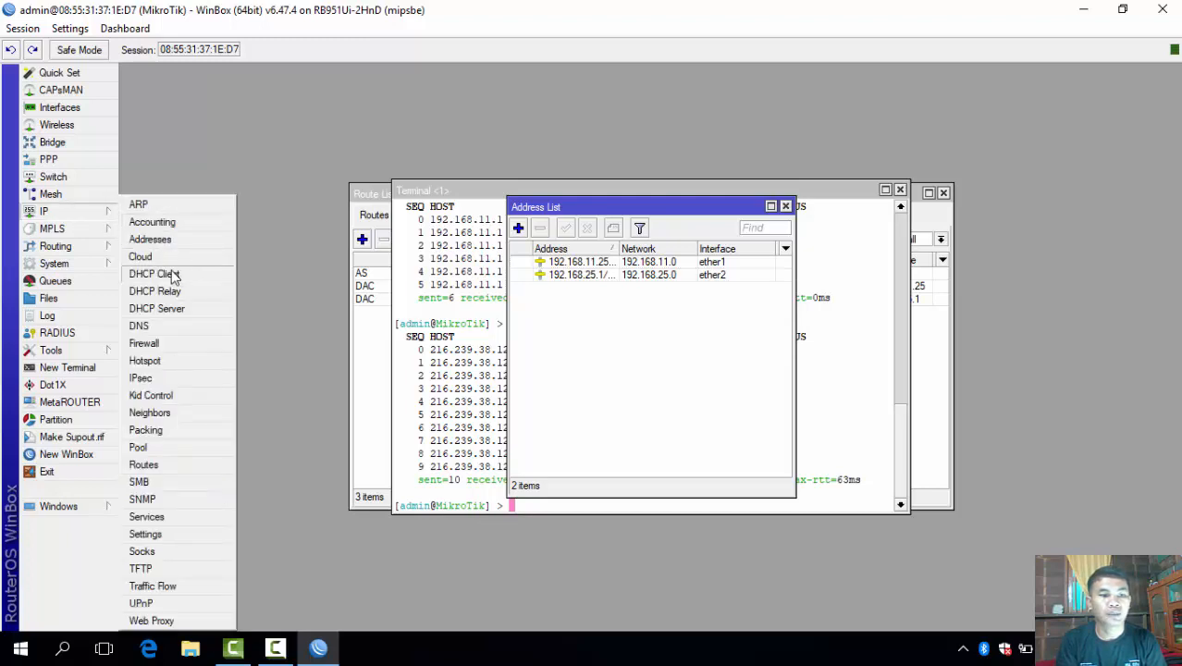
Create a Firewall NAT rule: chain srcnat, Out. Interface ether1, action masquerade.
{"action": "left_click", "coordinate": [177, 343]}
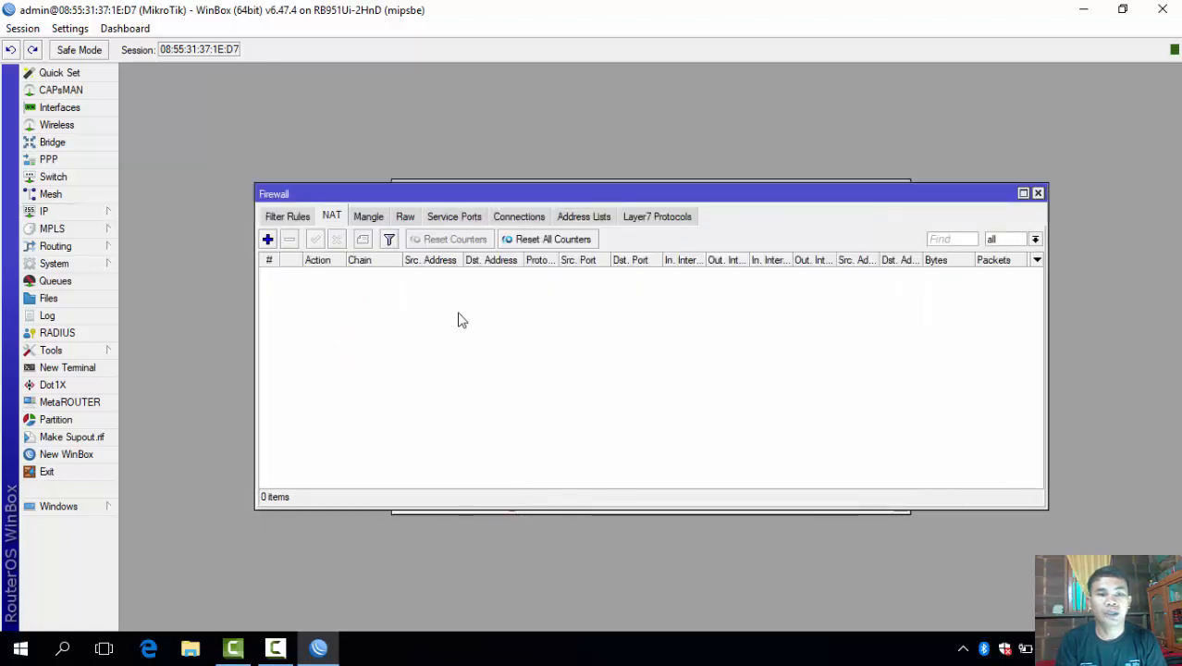
{"action": "left_click", "coordinate": [268, 241]}
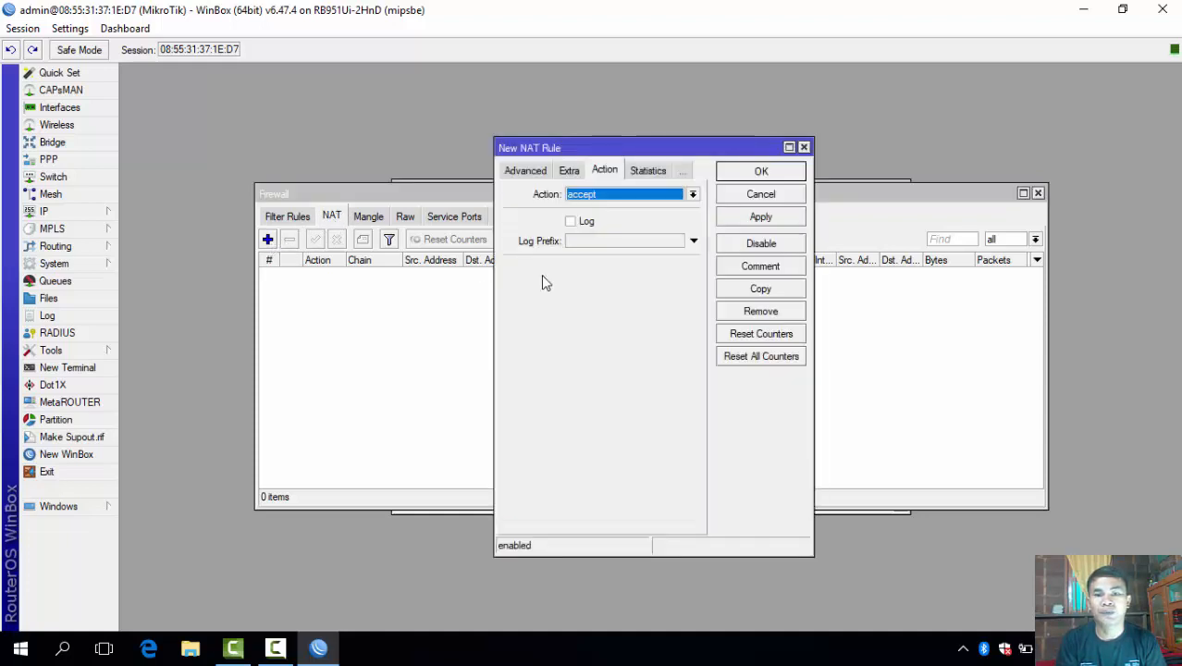
{"action": "left_click", "coordinate": [518, 171]}
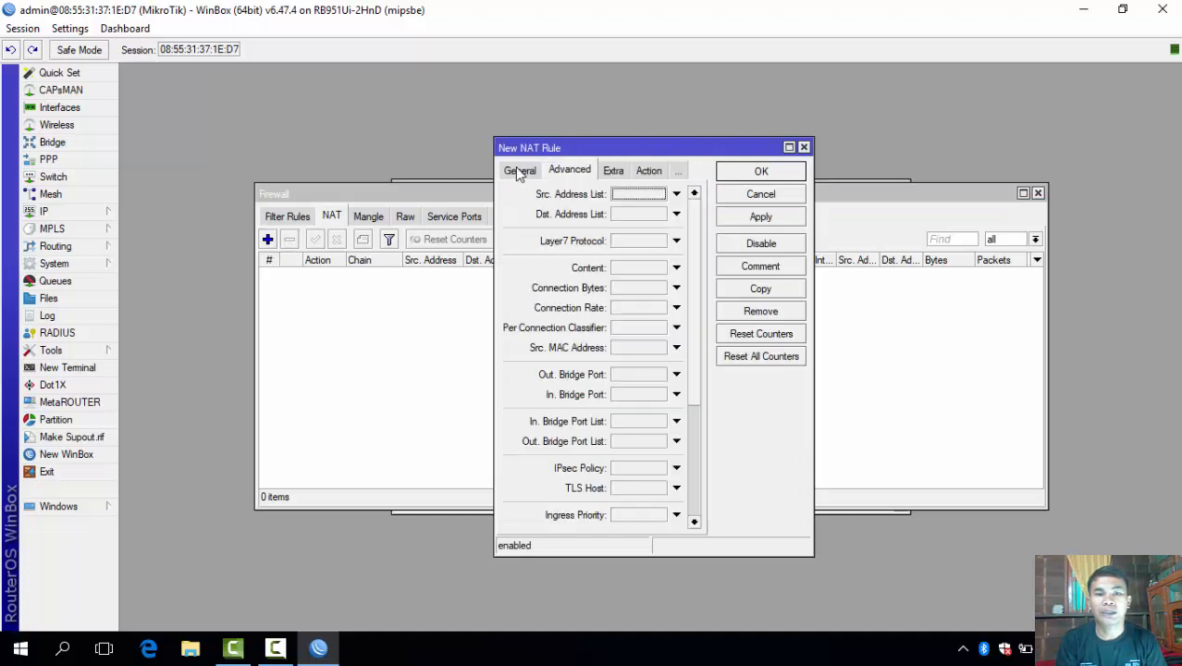
{"action": "left_click", "coordinate": [519, 171]}
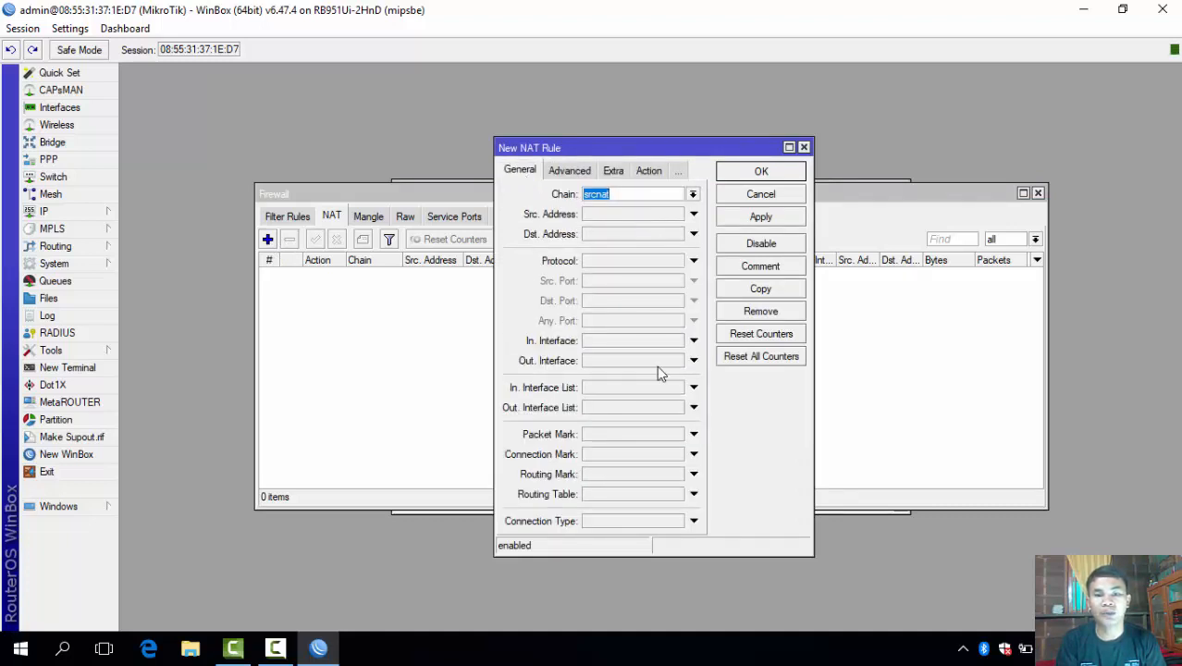
{"action": "left_click", "coordinate": [692, 361]}
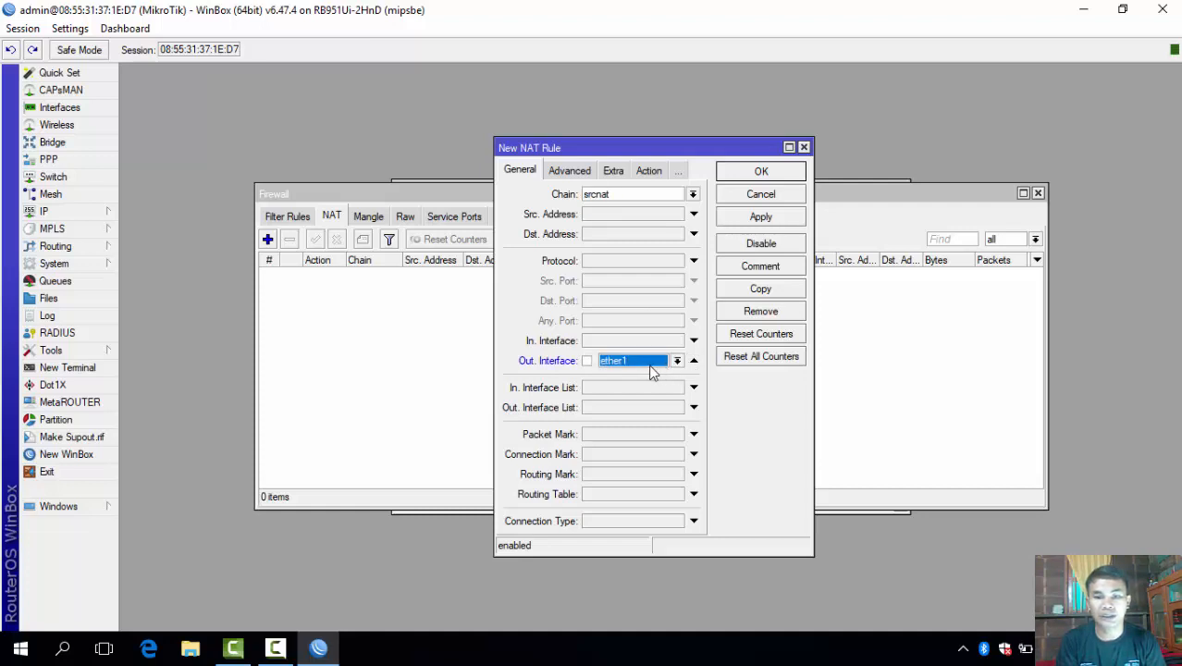
{"action": "left_click", "coordinate": [649, 172]}
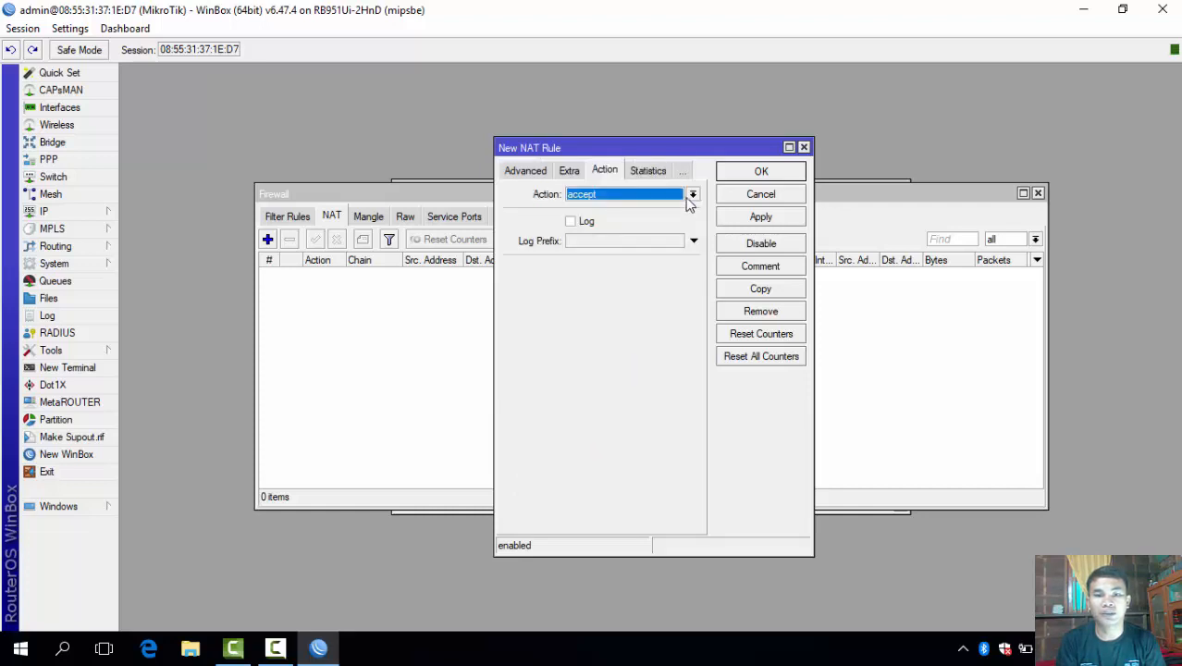
{"action": "left_click", "coordinate": [692, 195]}
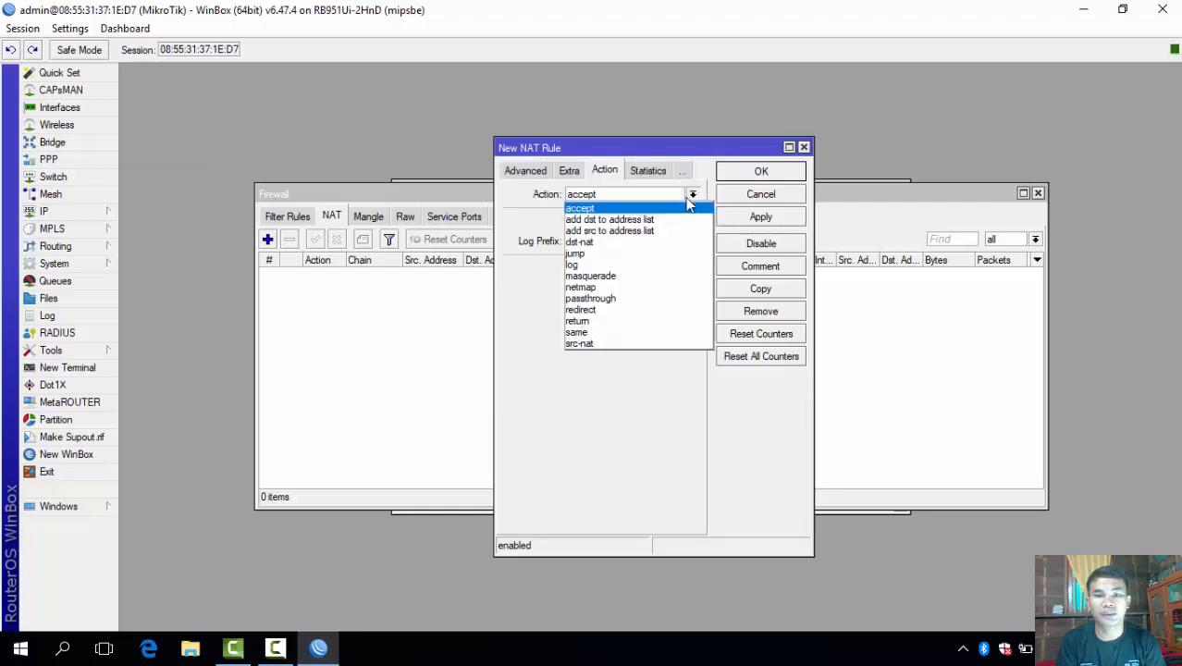
{"action": "left_click", "coordinate": [650, 277]}
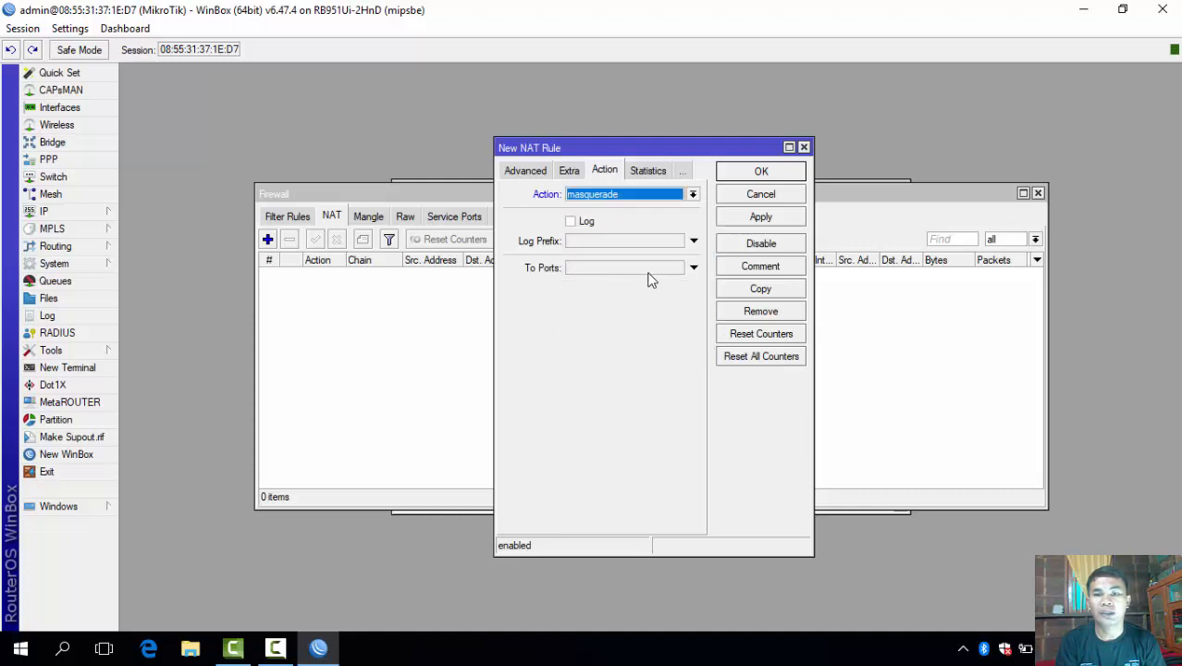
{"action": "left_click", "coordinate": [759, 218]}
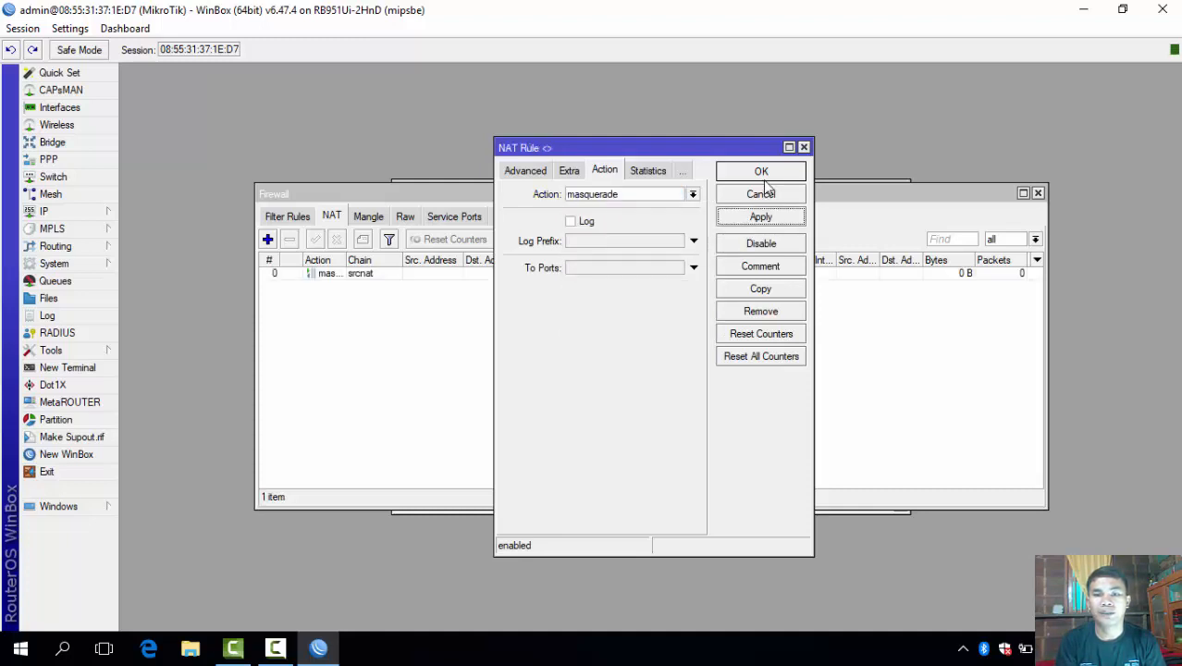
{"action": "left_click", "coordinate": [765, 179]}
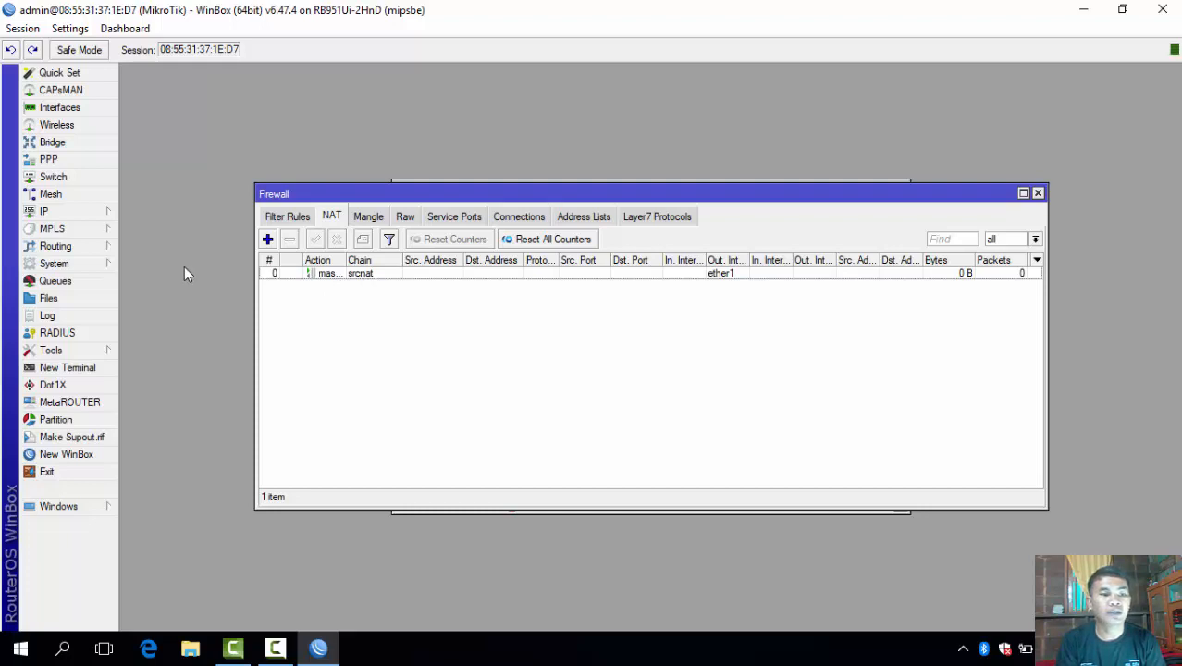
{"action": "left_click", "coordinate": [104, 215]}
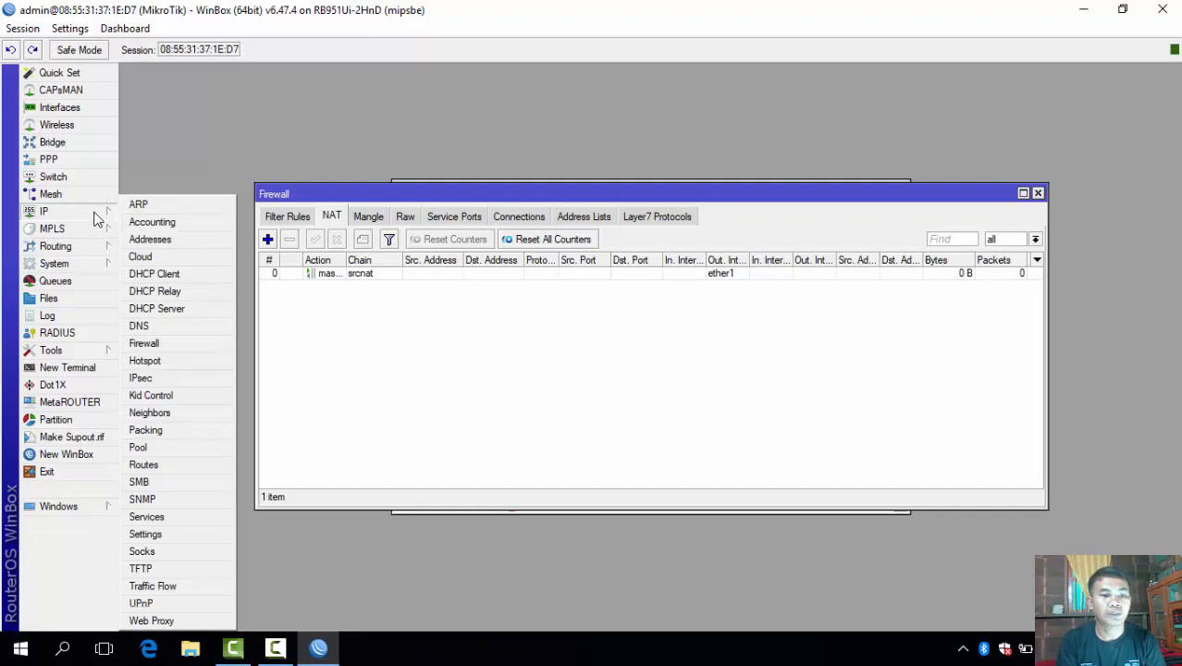
Start DHCP Setup and choose ether2 as the DHCP server interface.
{"action": "left_click", "coordinate": [148, 308]}
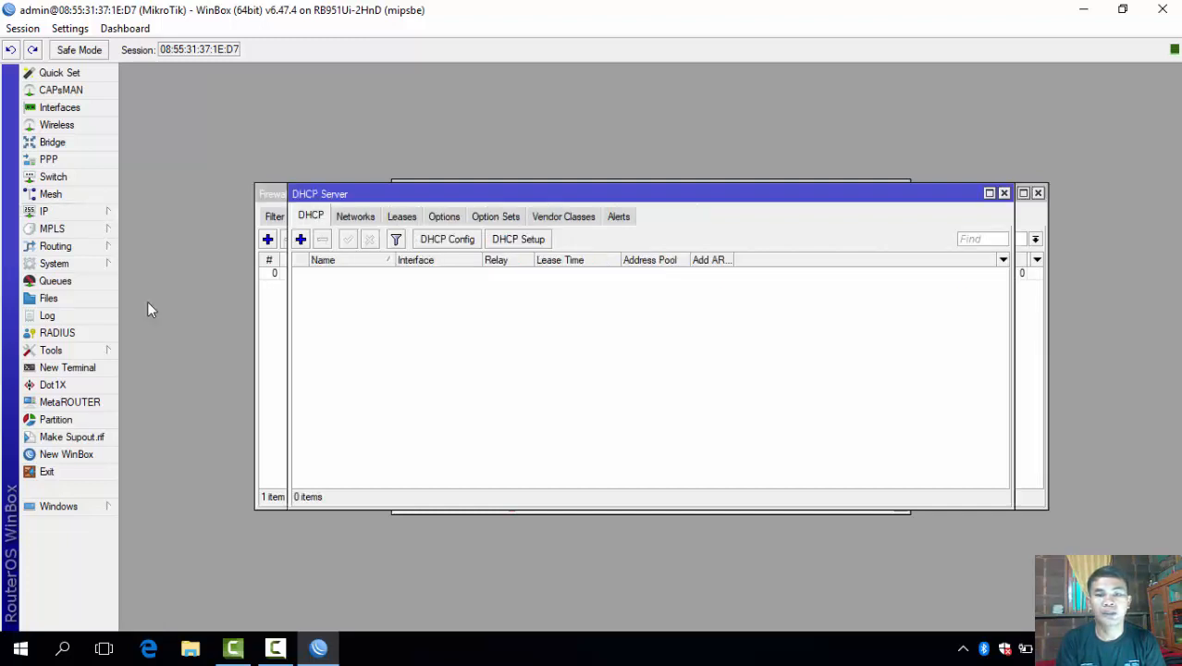
{"action": "left_click", "coordinate": [518, 240]}
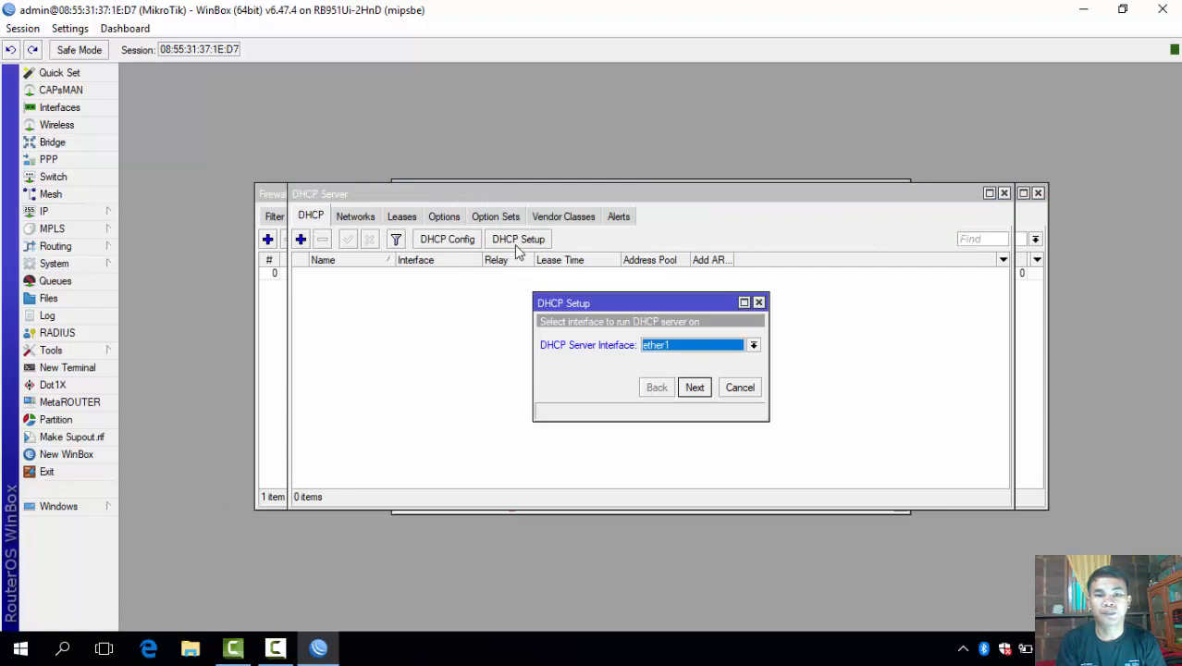
{"action": "left_click", "coordinate": [673, 355]}
{"action": "left_click", "coordinate": [666, 370]}
{"action": "left_click", "coordinate": [697, 390]}
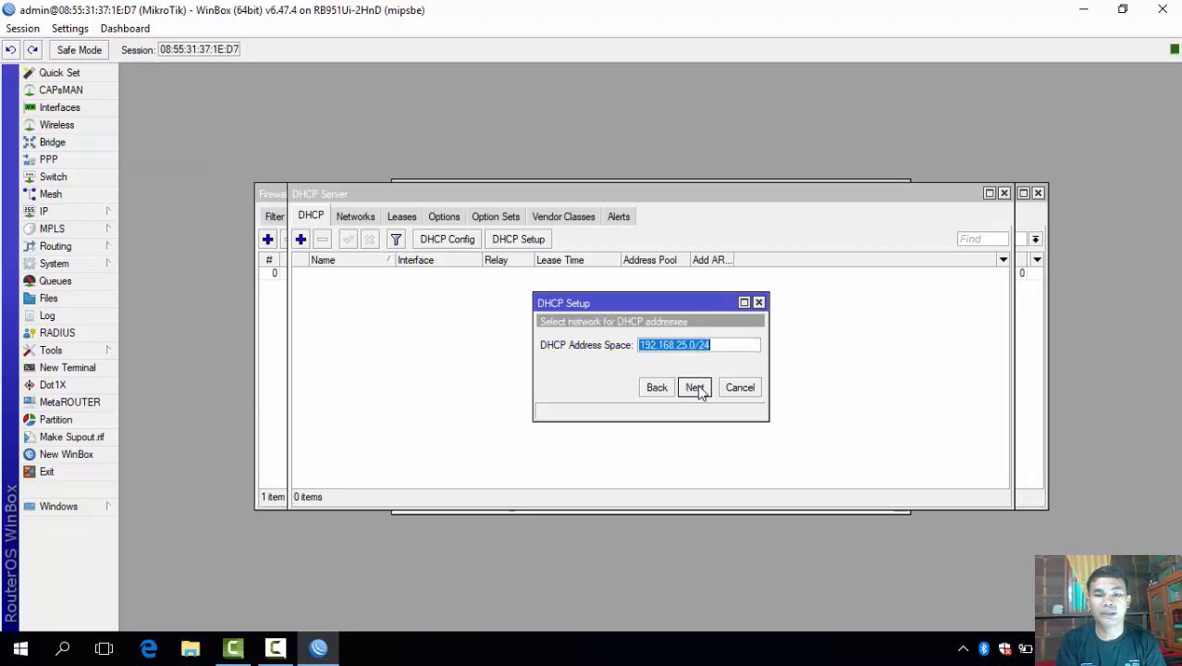
Accept the 192.168.25.0/24 network, gateway, address pool, DNS and 00:10:00 lease defaults.
{"action": "left_click", "coordinate": [695, 388]}
{"action": "left_click", "coordinate": [695, 387]}
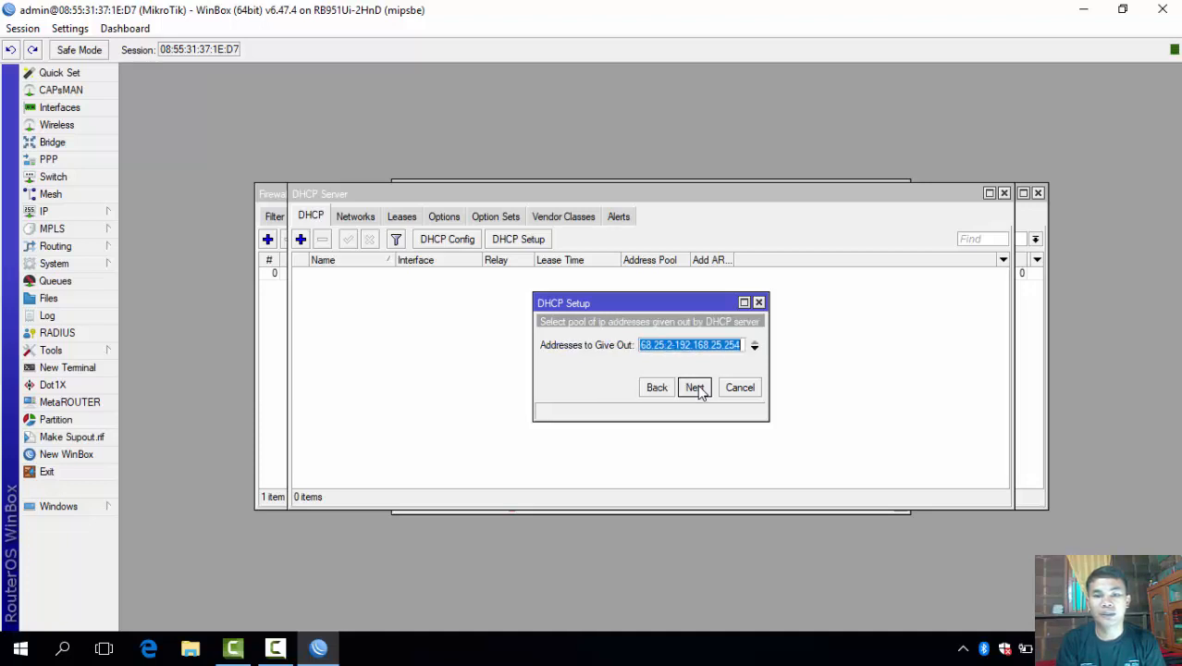
{"action": "left_click", "coordinate": [694, 388]}
{"action": "left_click", "coordinate": [695, 388]}
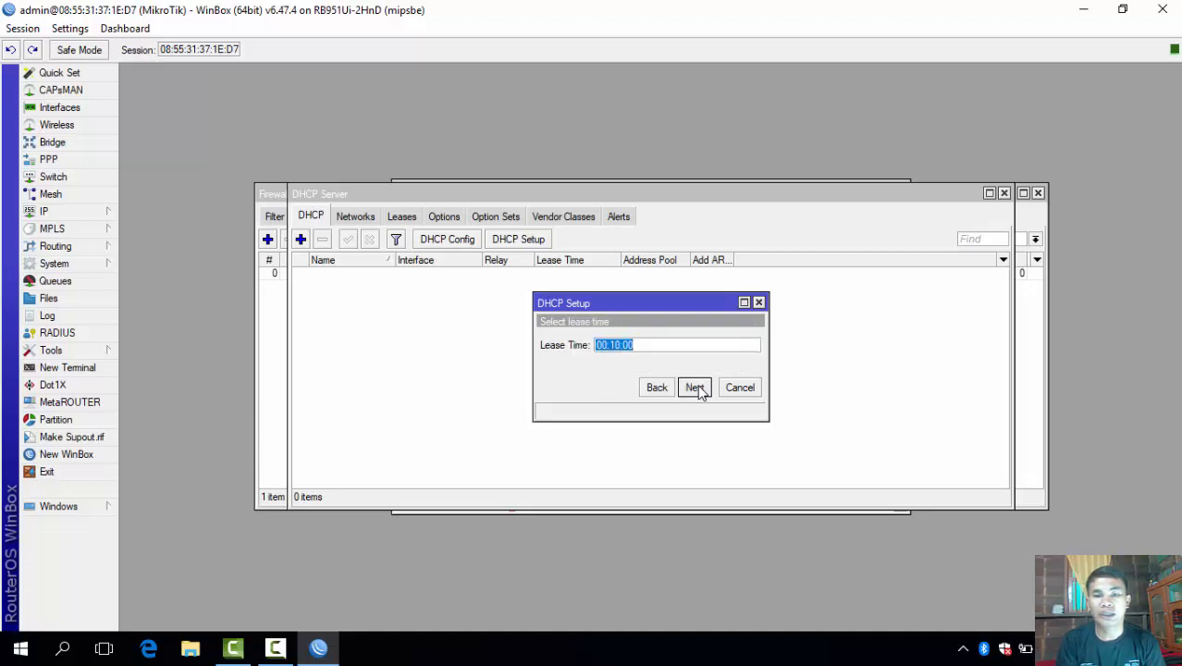
{"action": "left_click", "coordinate": [699, 390]}
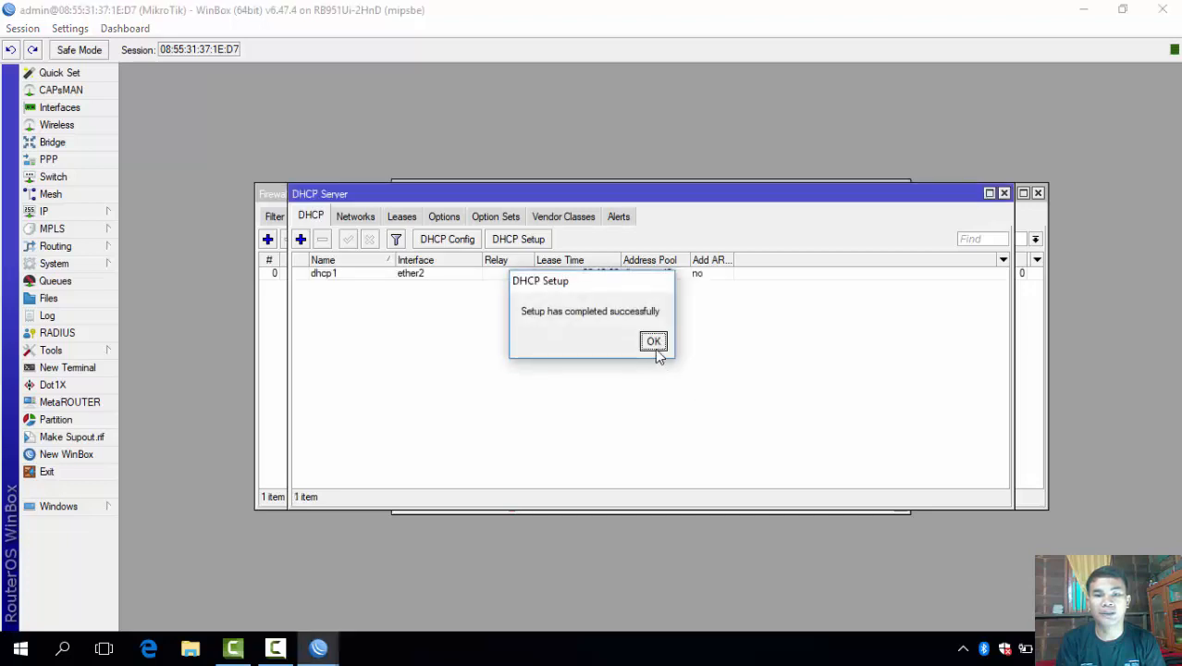
{"action": "left_click", "coordinate": [655, 348]}
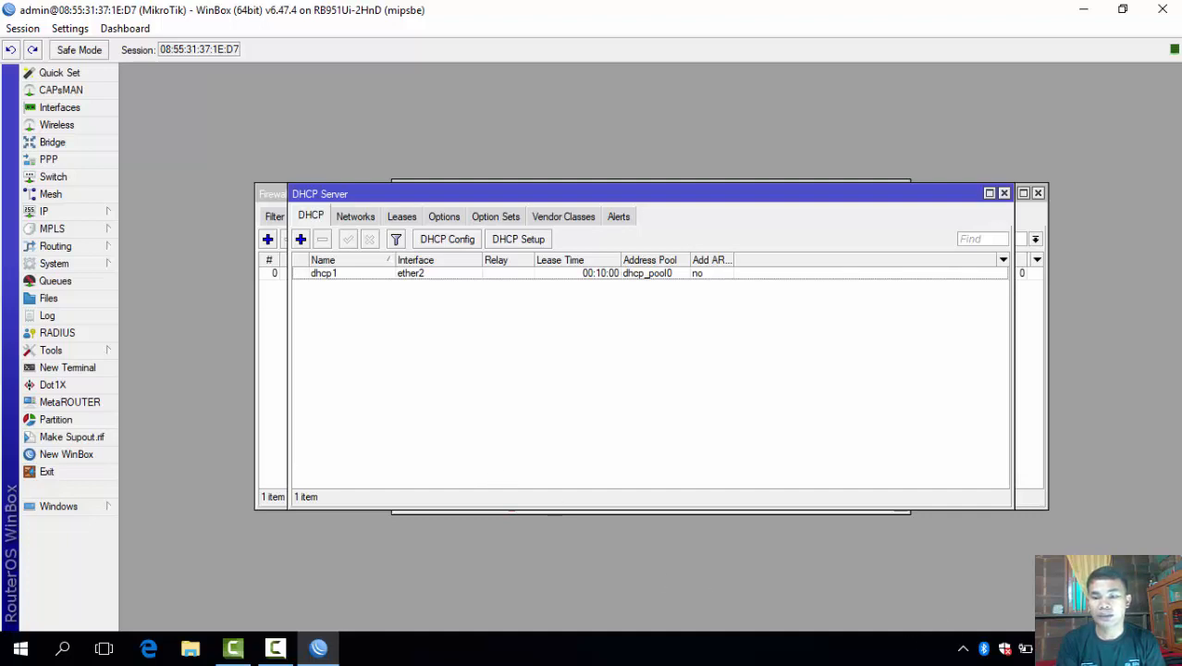
{"action": "left_click", "coordinate": [1025, 648]}
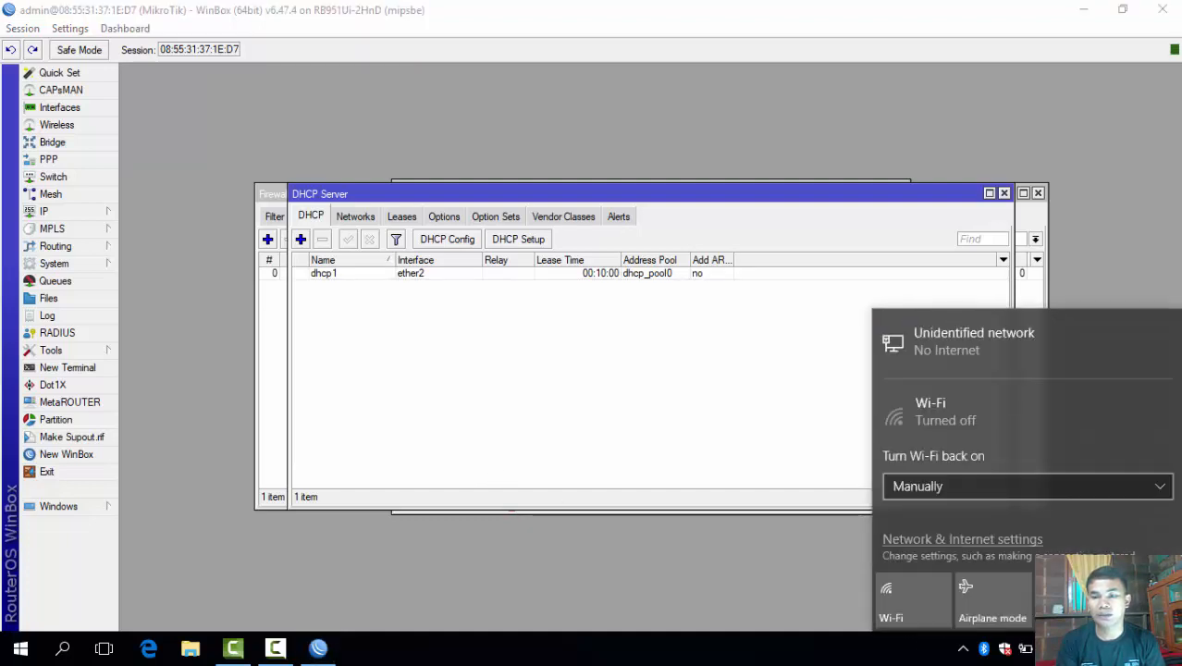
Check the Unidentified network connection's properties in Network & Internet settings, then close Settings.
{"action": "left_click", "coordinate": [987, 363]}
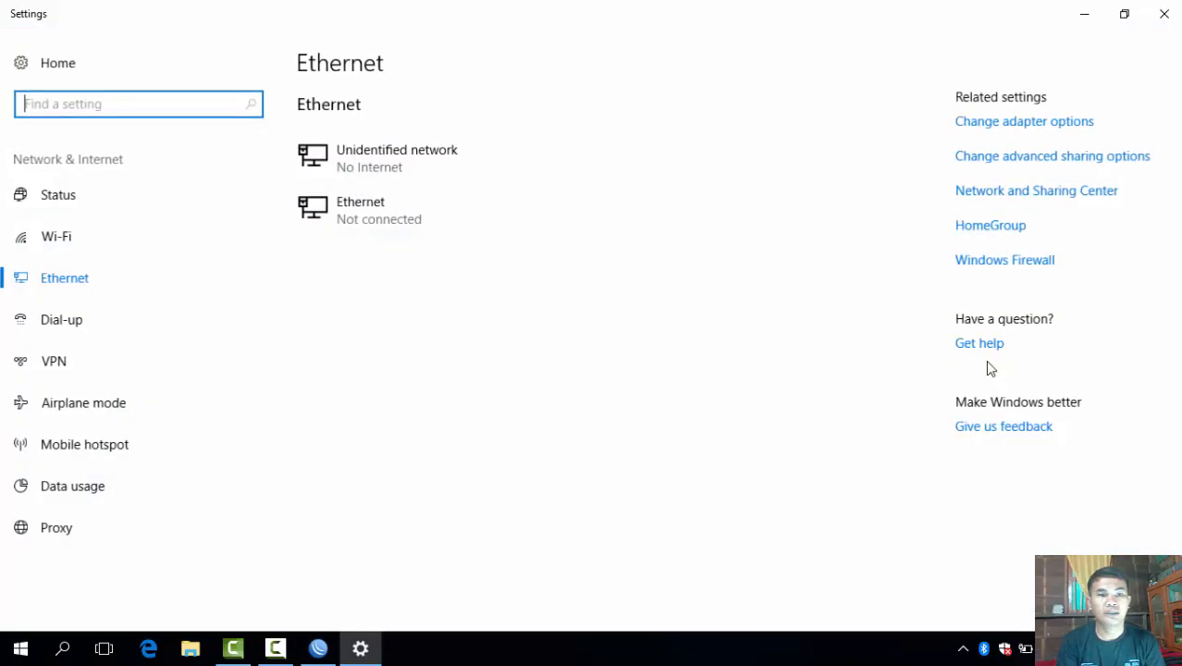
{"action": "left_click", "coordinate": [427, 164]}
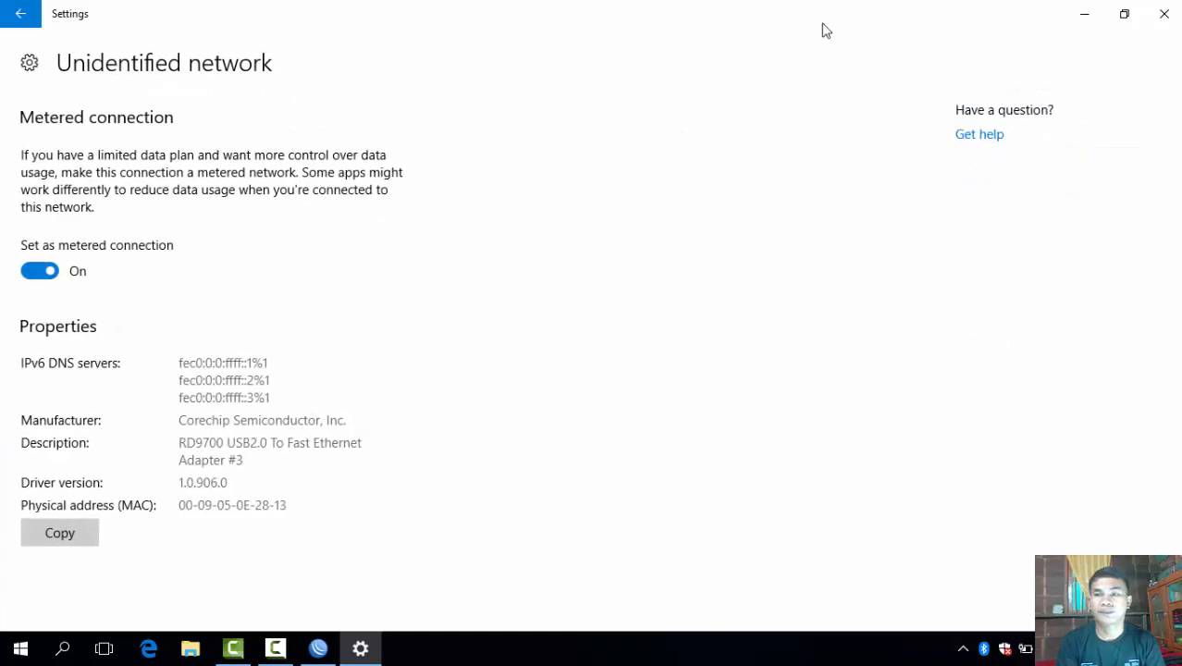
{"action": "left_click", "coordinate": [1155, 15]}
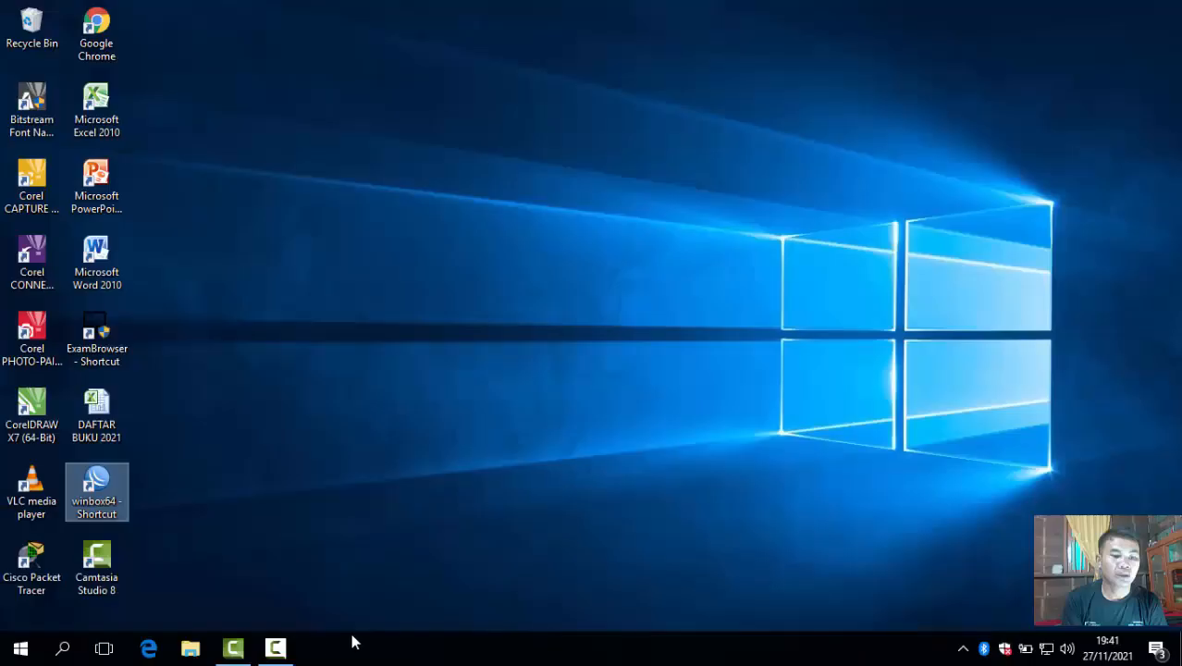
Ping 8.8.8.8 from Command Prompt, confirm 4 of 4 replies with 0% loss, then close it.
{"action": "left_click", "coordinate": [63, 649]}
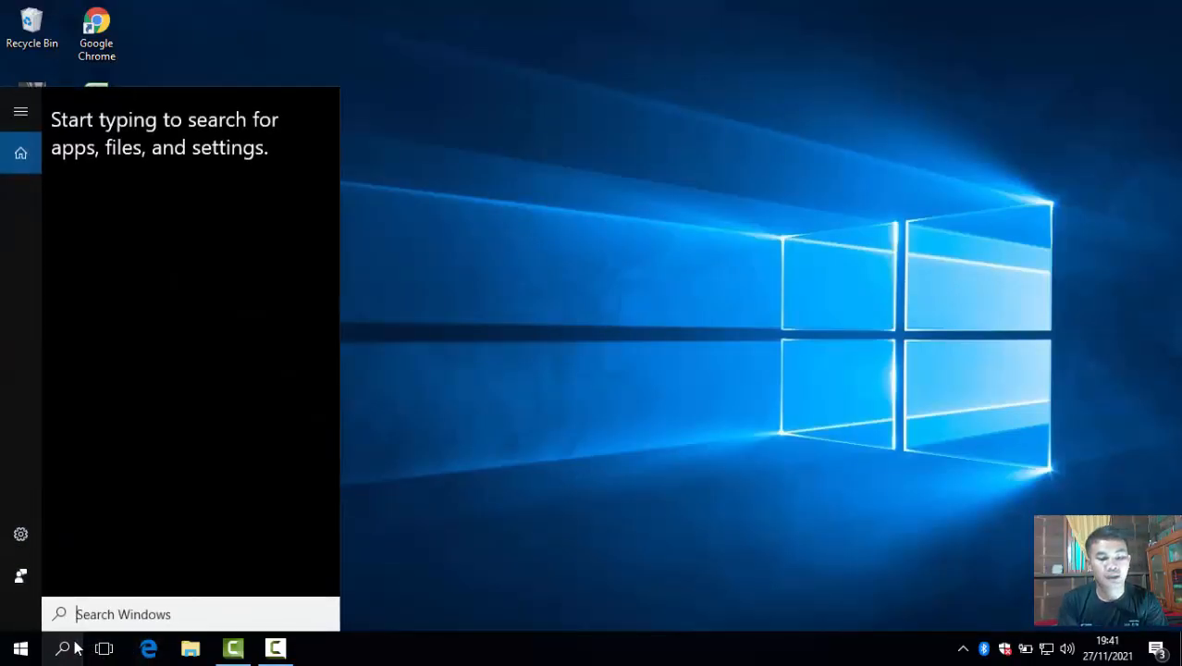
{"action": "type", "text": "cmd"}
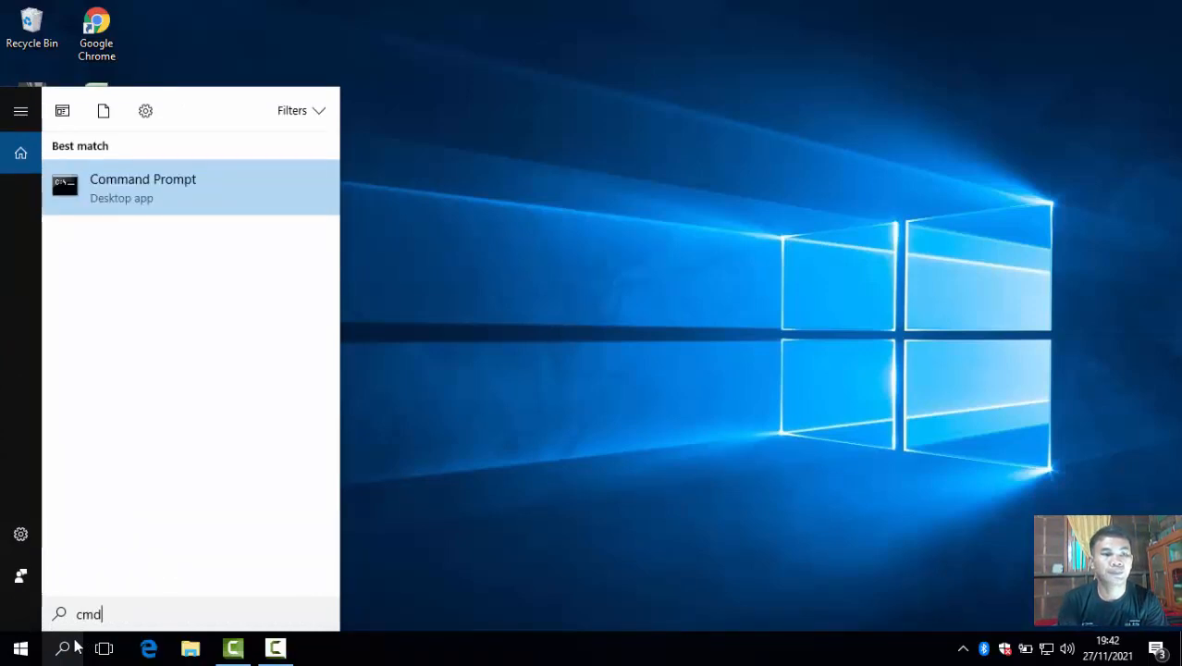
{"action": "left_click", "coordinate": [225, 184]}
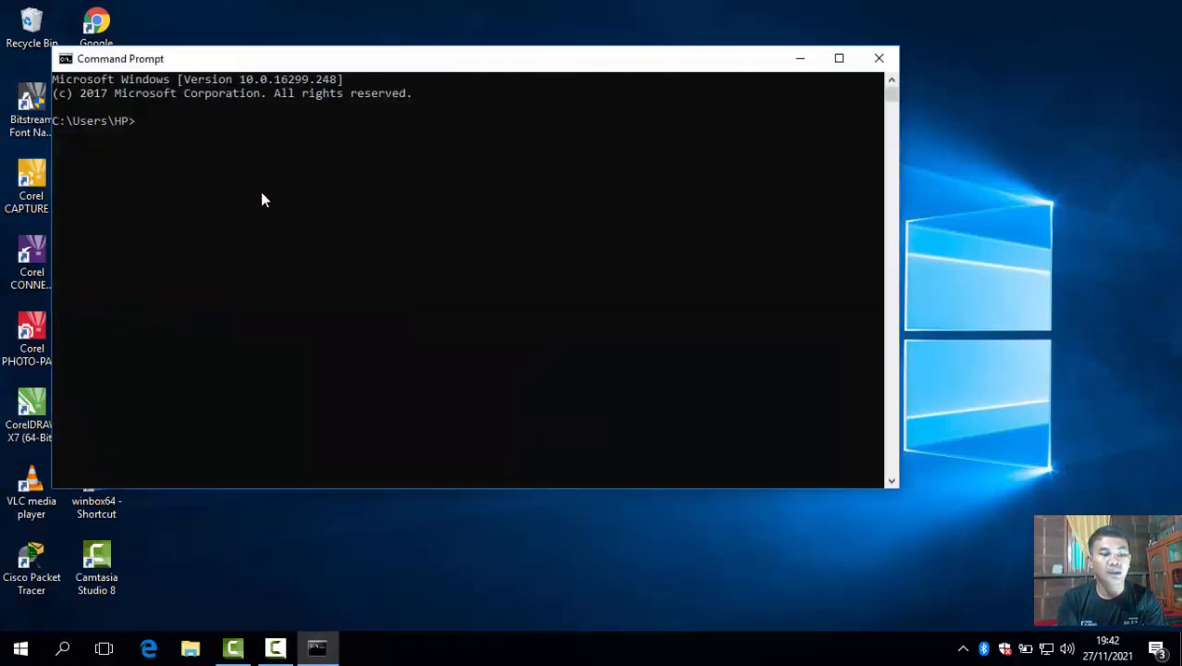
{"action": "type", "text": "ping "}
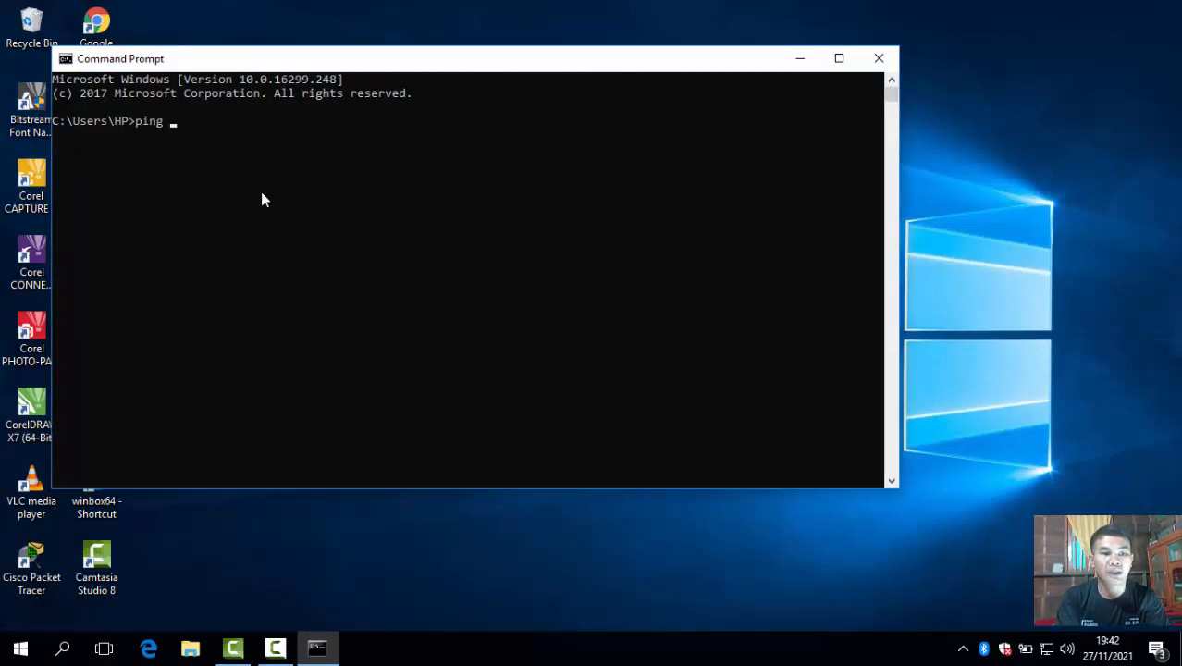
{"action": "type", "text": "8"}
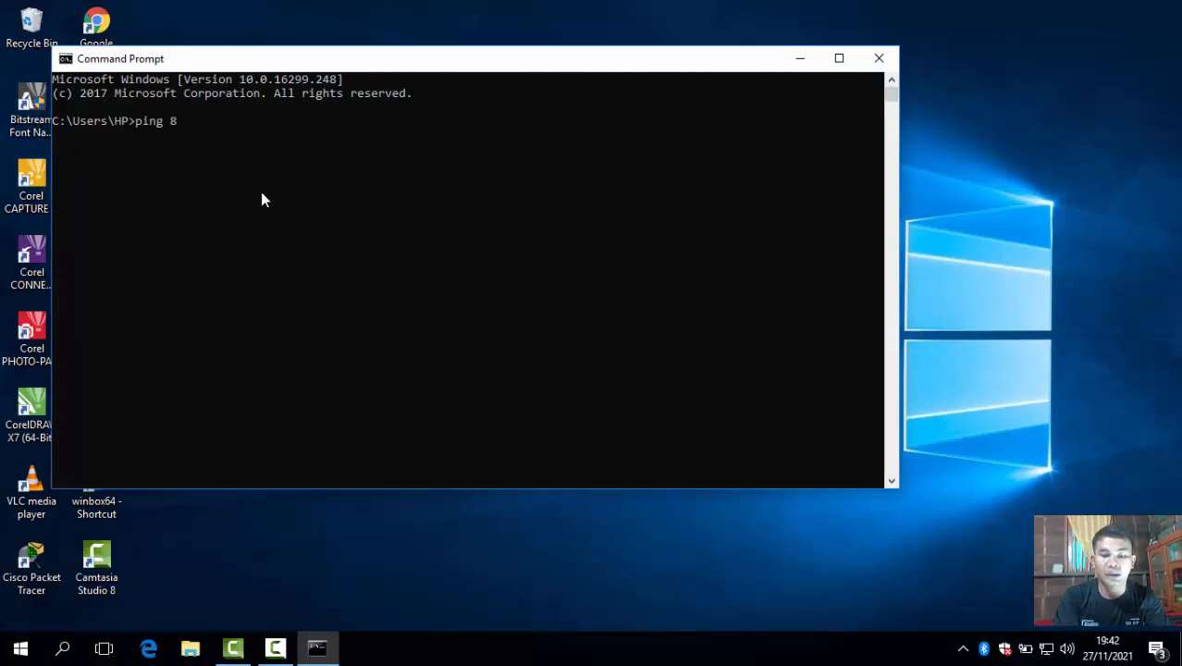
{"action": "type", "text": ".8.8"}
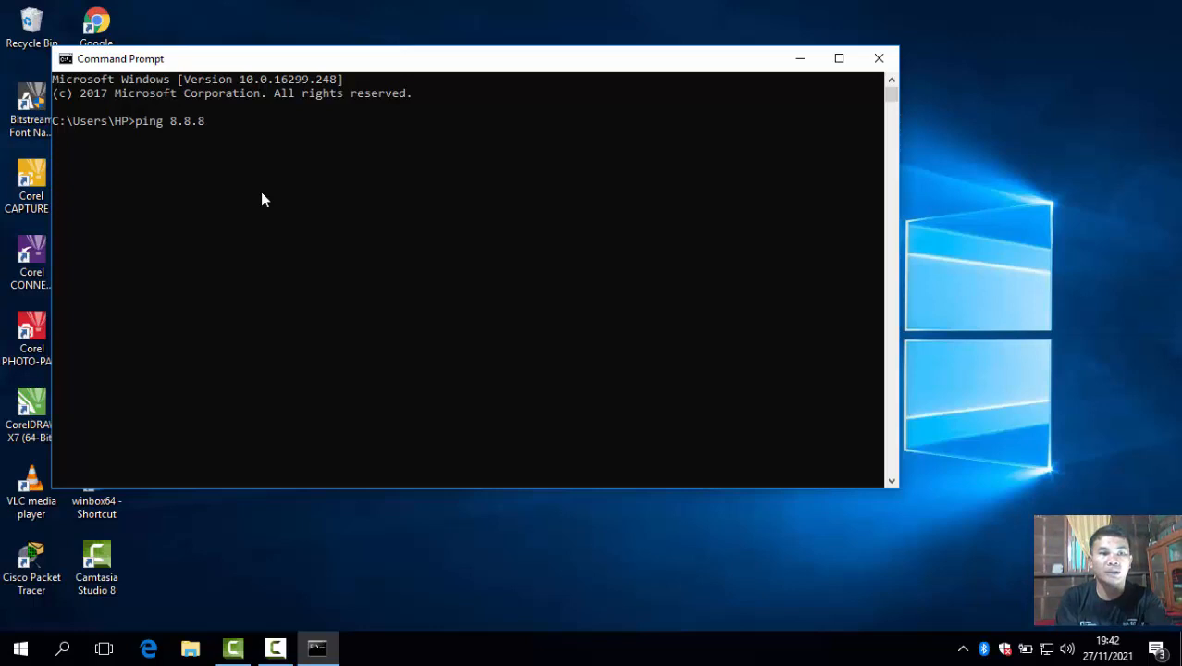
{"action": "type", "text": ".8"}
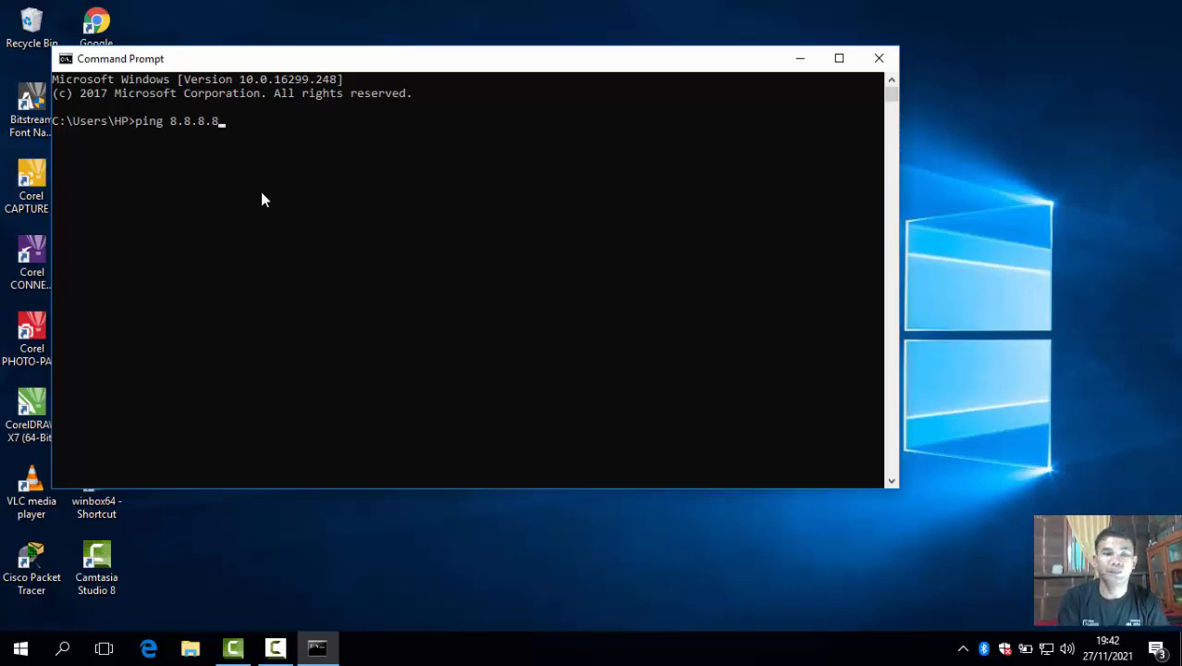
{"action": "key", "text": "Return"}
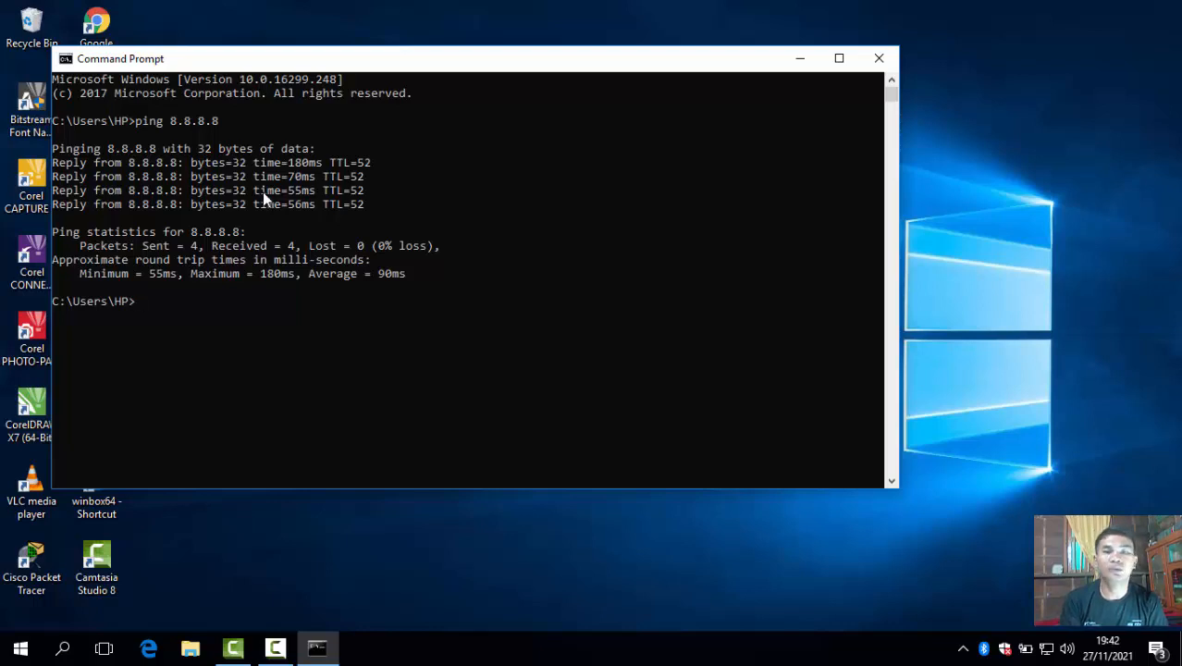
{"action": "left_click", "coordinate": [870, 61]}
Launch Google Chrome and search Google for 'mikrotik dasar'.
{"action": "left_click", "coordinate": [96, 33]}
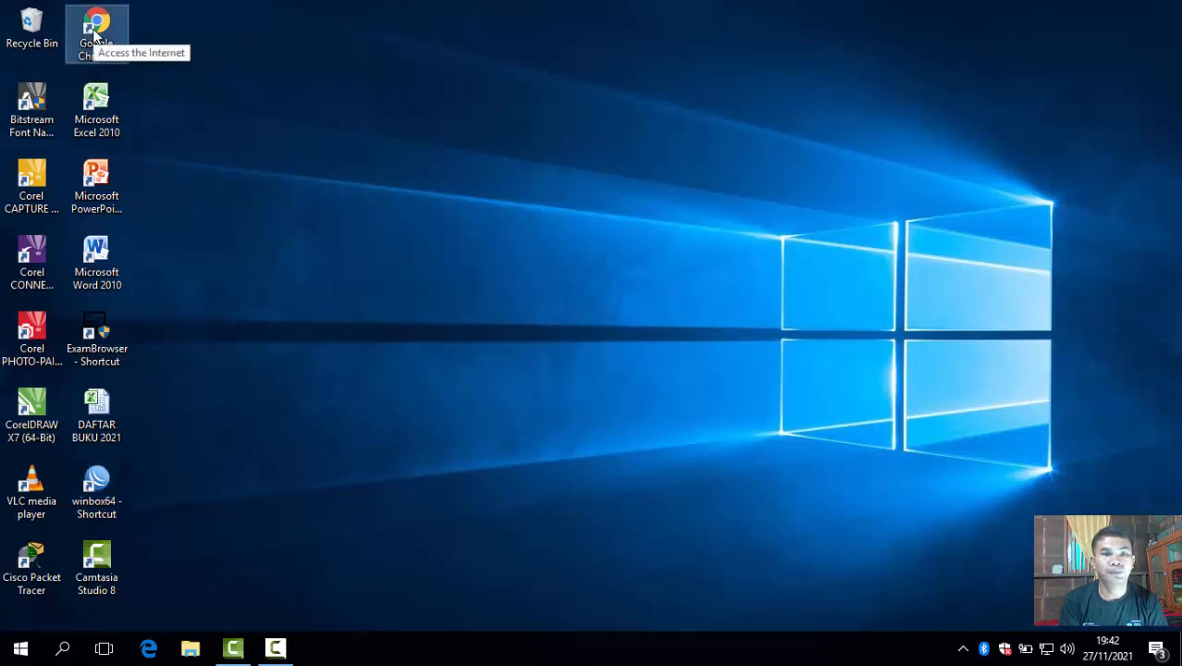
{"action": "double_click", "coordinate": [95, 34]}
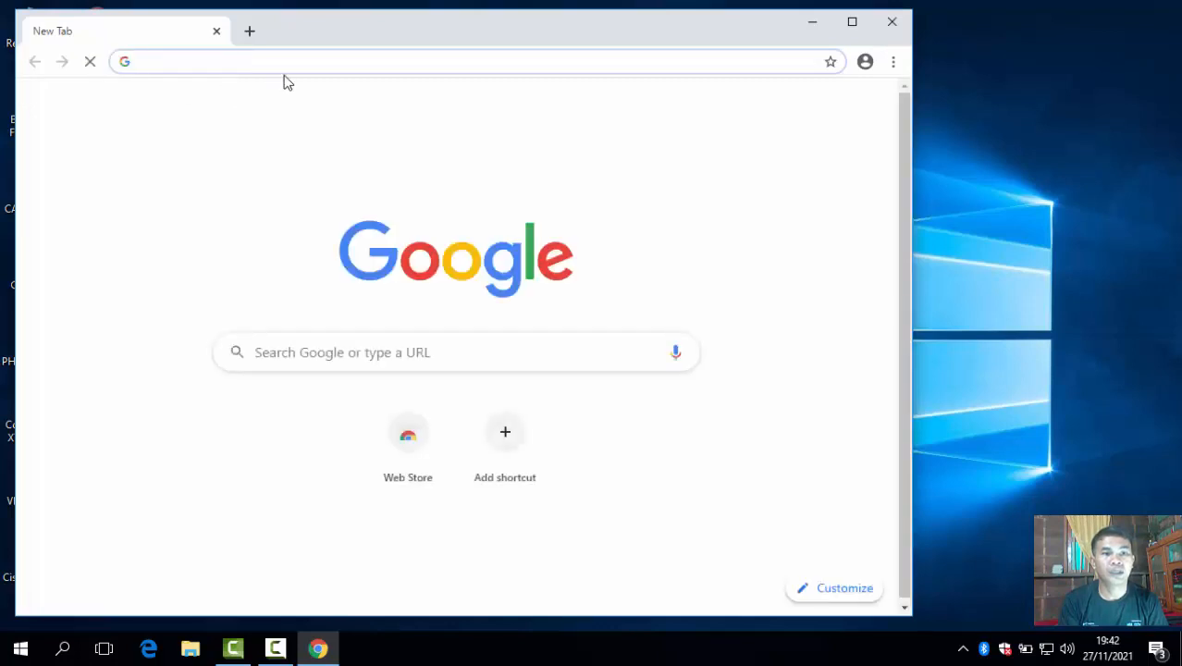
{"action": "left_click", "coordinate": [286, 71]}
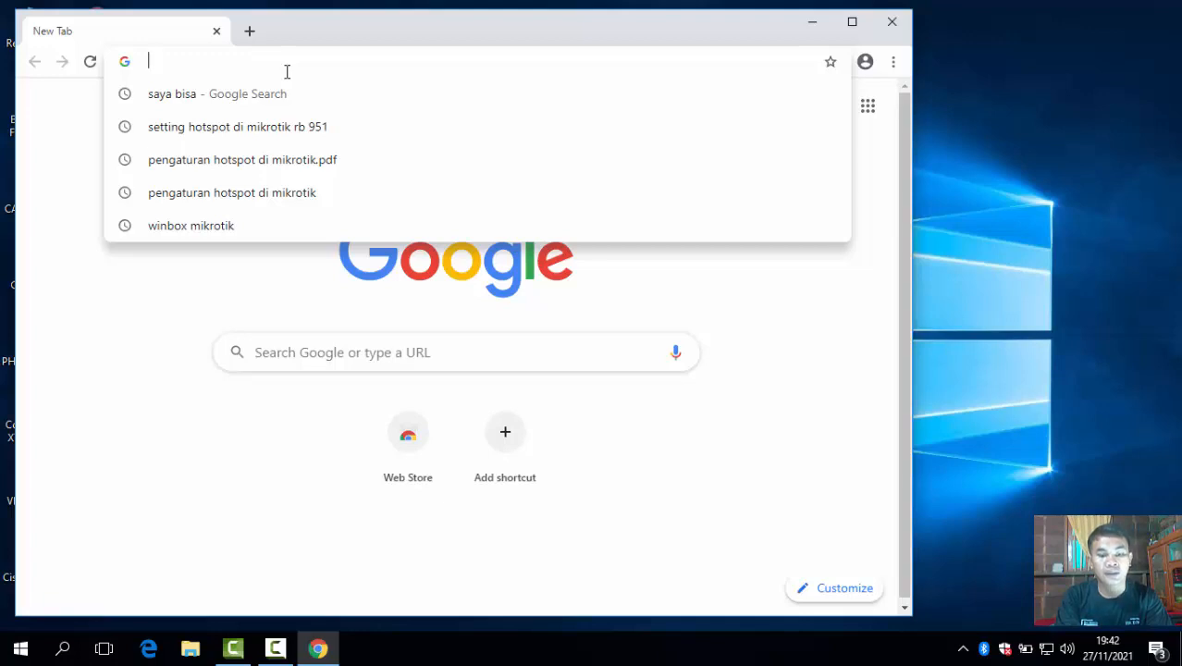
{"action": "type", "text": "mikroti"}
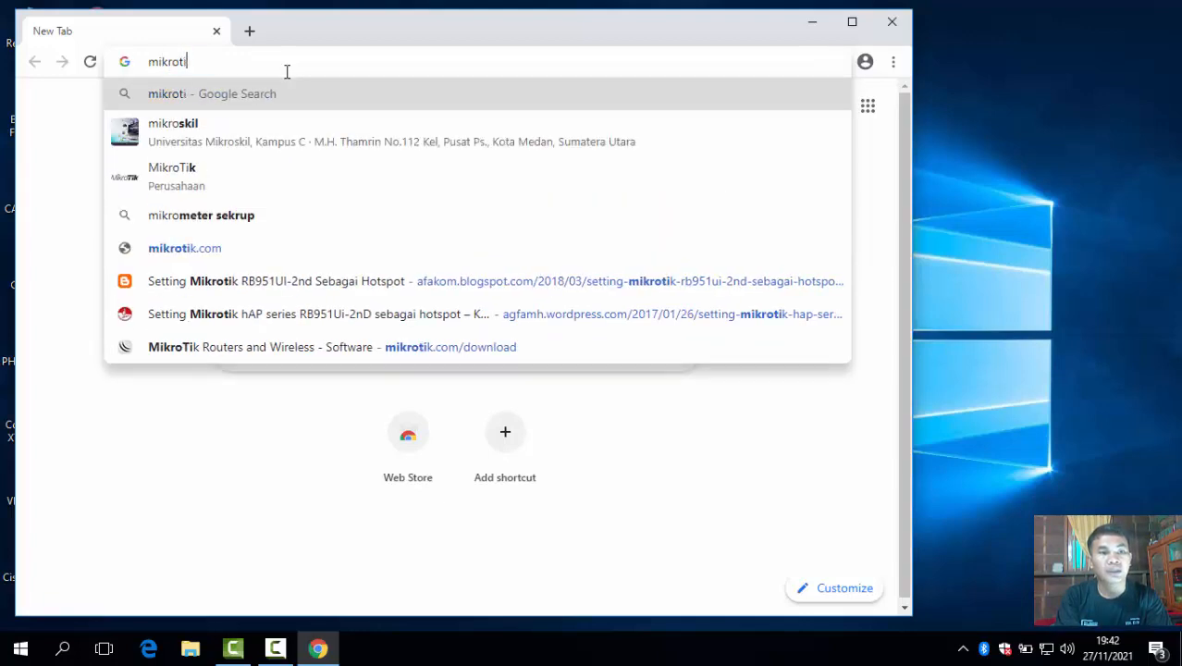
{"action": "type", "text": "k dasar"}
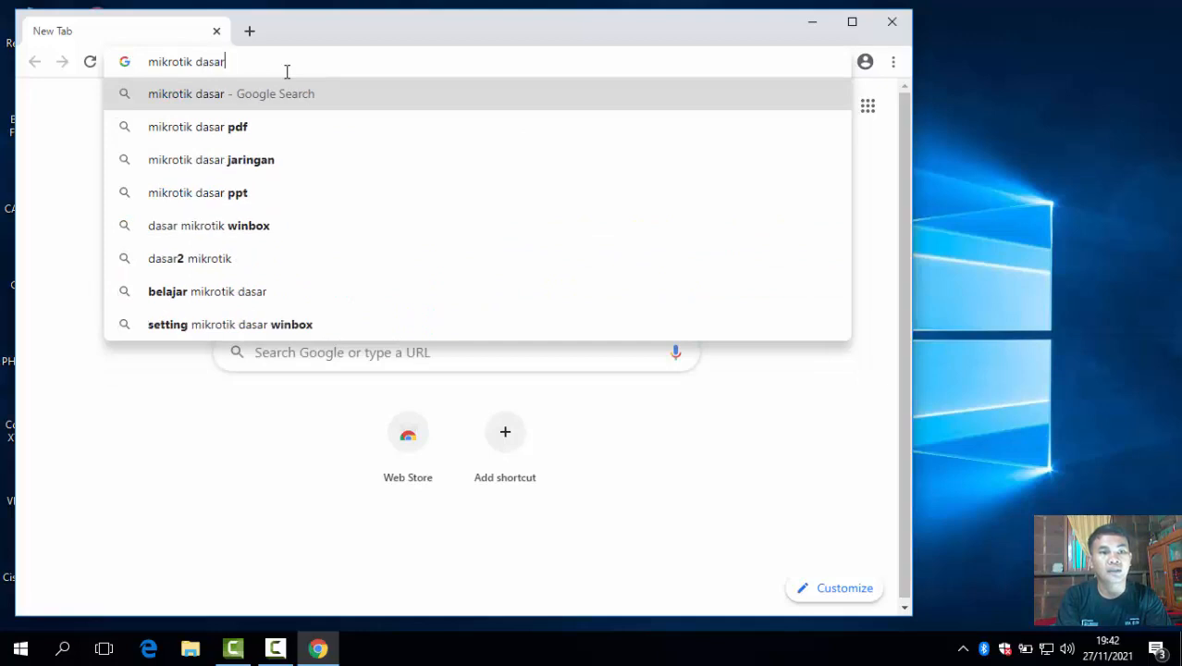
{"action": "key", "text": "Return"}
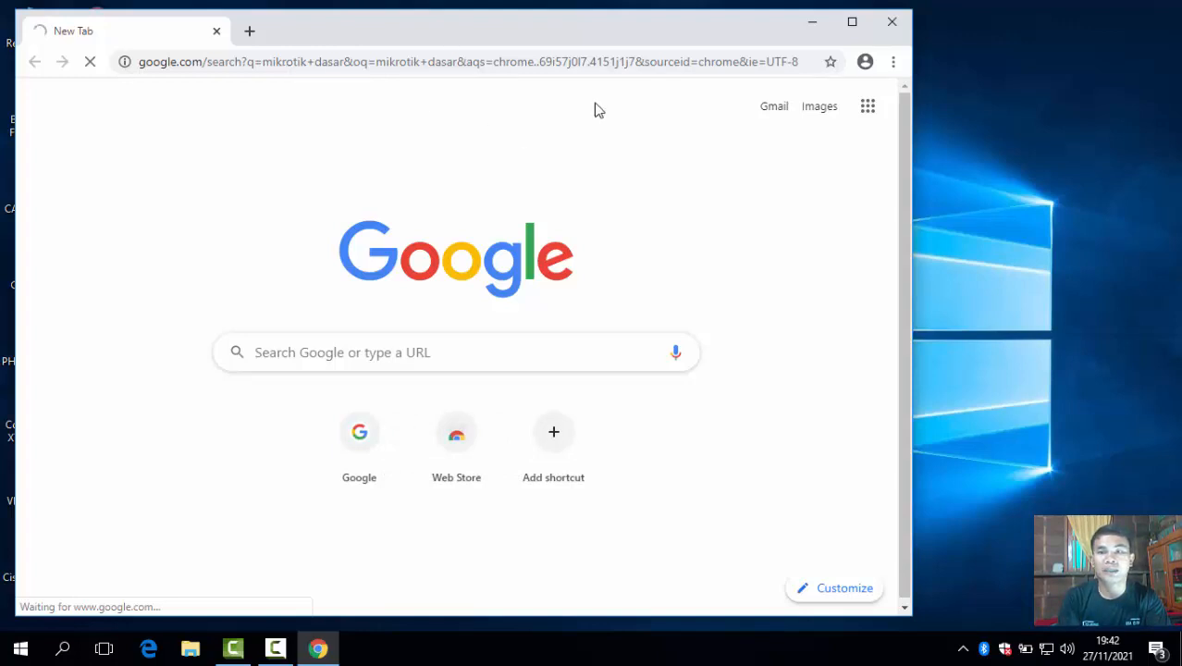
Maximize Chrome and scroll through the roughly 373,000 'mikrotik dasar' results.
{"action": "left_click", "coordinate": [852, 22]}
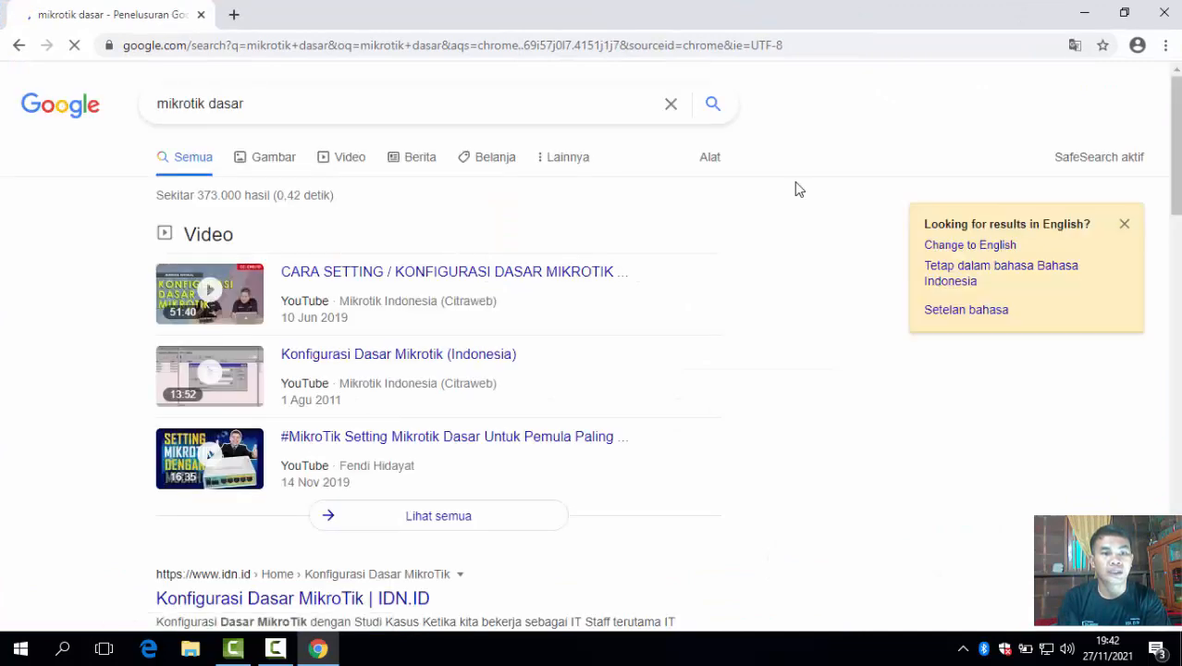
{"action": "scroll", "coordinate": [622, 397], "scroll_direction": "down", "scroll_amount": 1}
{"action": "scroll", "coordinate": [622, 398], "scroll_direction": "down", "scroll_amount": 6}
{"action": "scroll", "coordinate": [622, 398], "scroll_direction": "up", "scroll_amount": 7}
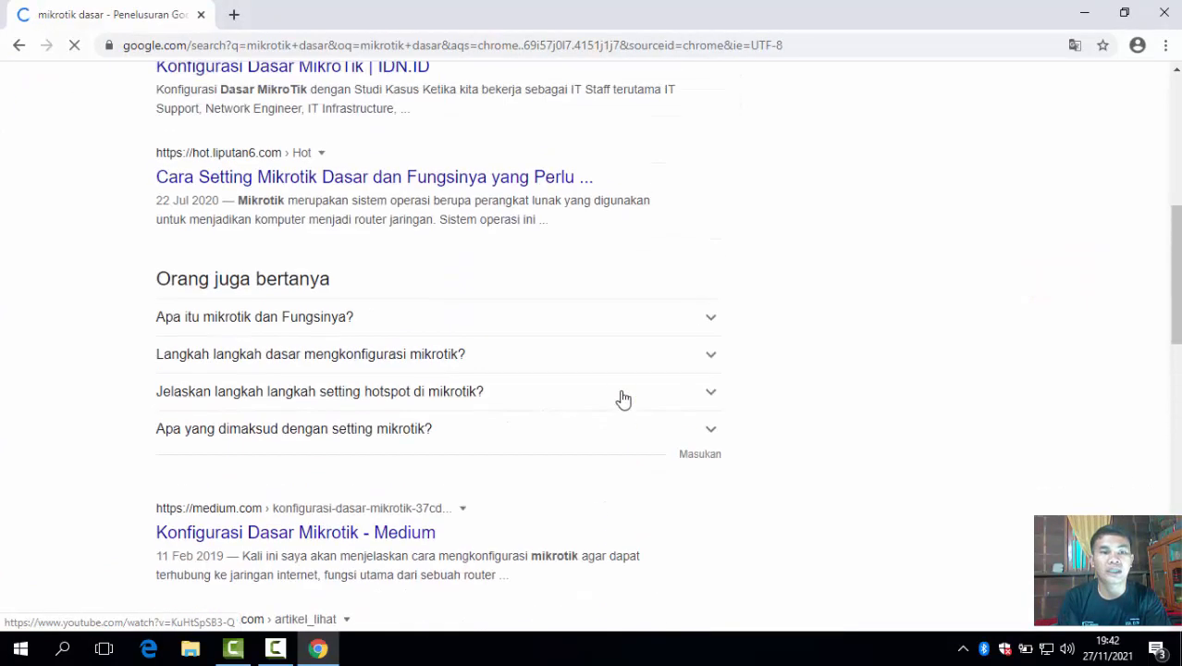
{"action": "scroll", "coordinate": [623, 397], "scroll_direction": "down", "scroll_amount": 1}
{"action": "scroll", "coordinate": [622, 398], "scroll_direction": "down", "scroll_amount": 12}
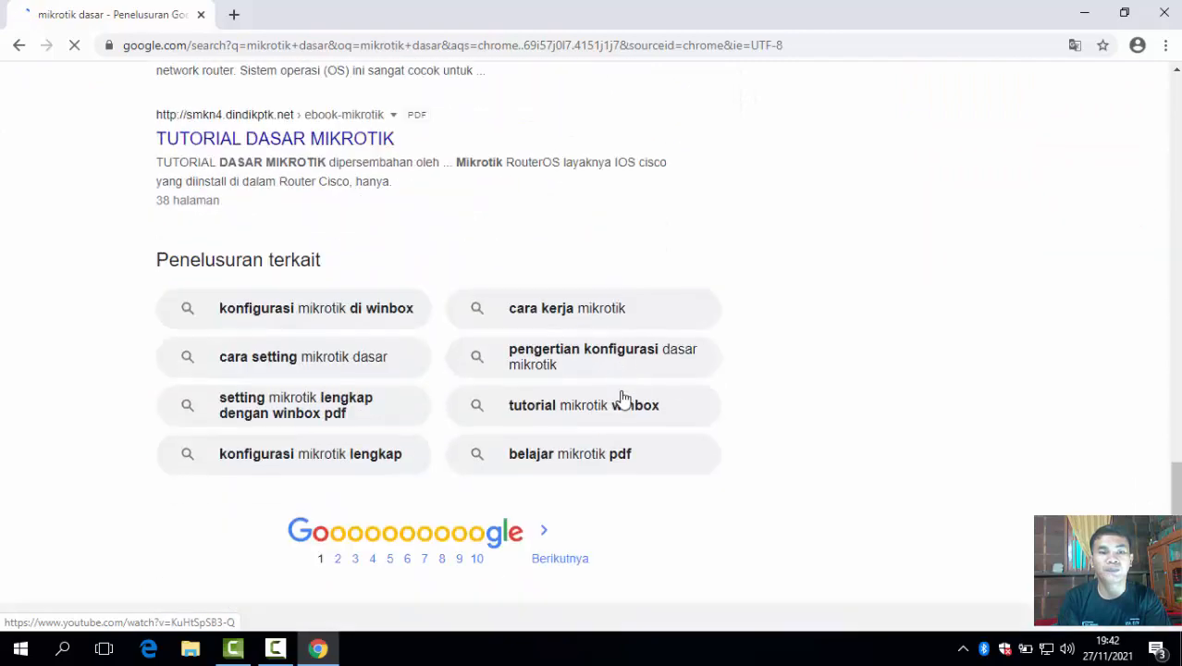
{"action": "scroll", "coordinate": [623, 398], "scroll_direction": "up", "scroll_amount": 1}
{"action": "scroll", "coordinate": [622, 397], "scroll_direction": "up", "scroll_amount": 12}
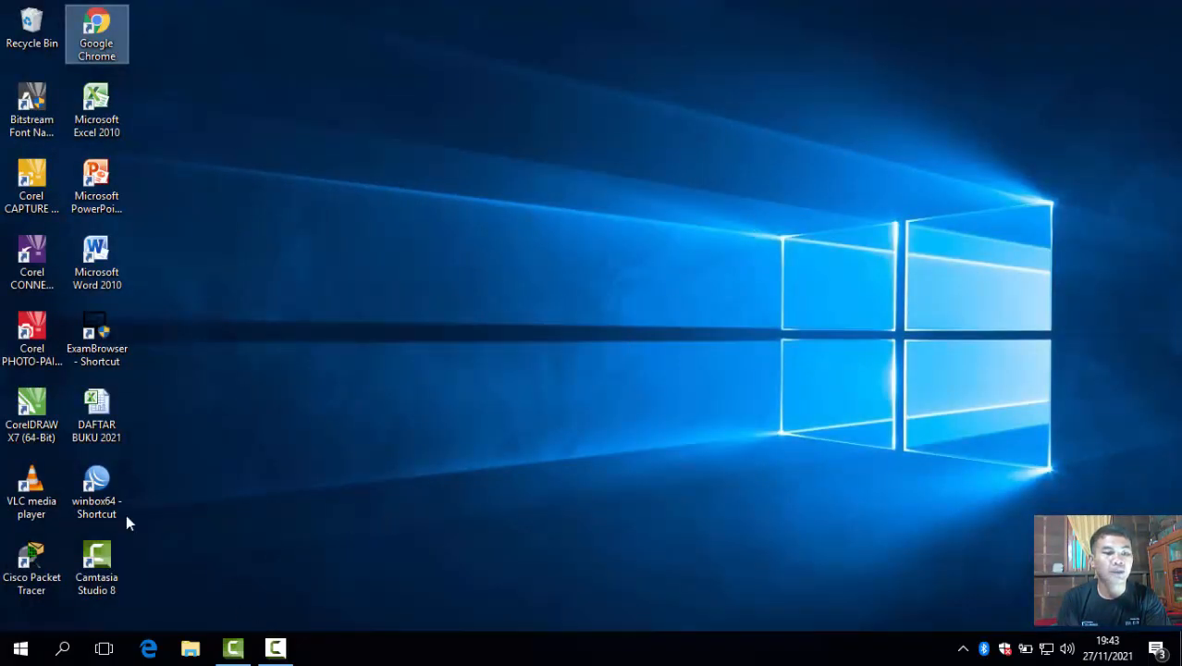
Launch WinBox and connect to the neighbouring RB951Ui-2HnD router from the Neighbors list.
{"action": "double_click", "coordinate": [101, 489]}
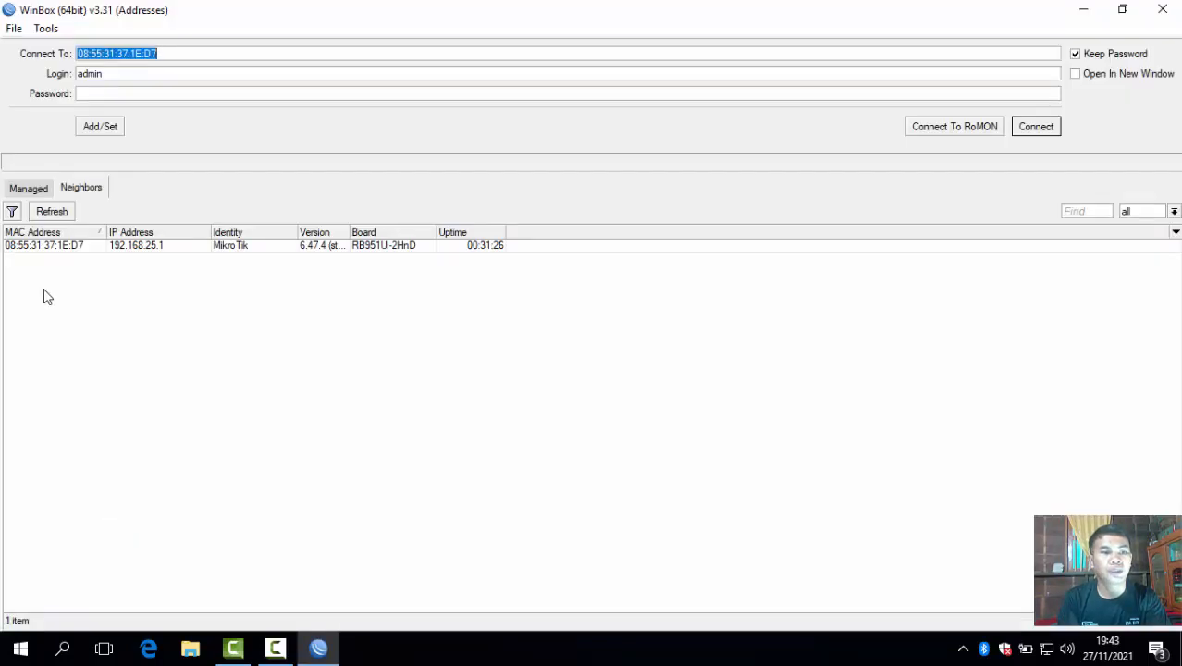
{"action": "left_click", "coordinate": [43, 247]}
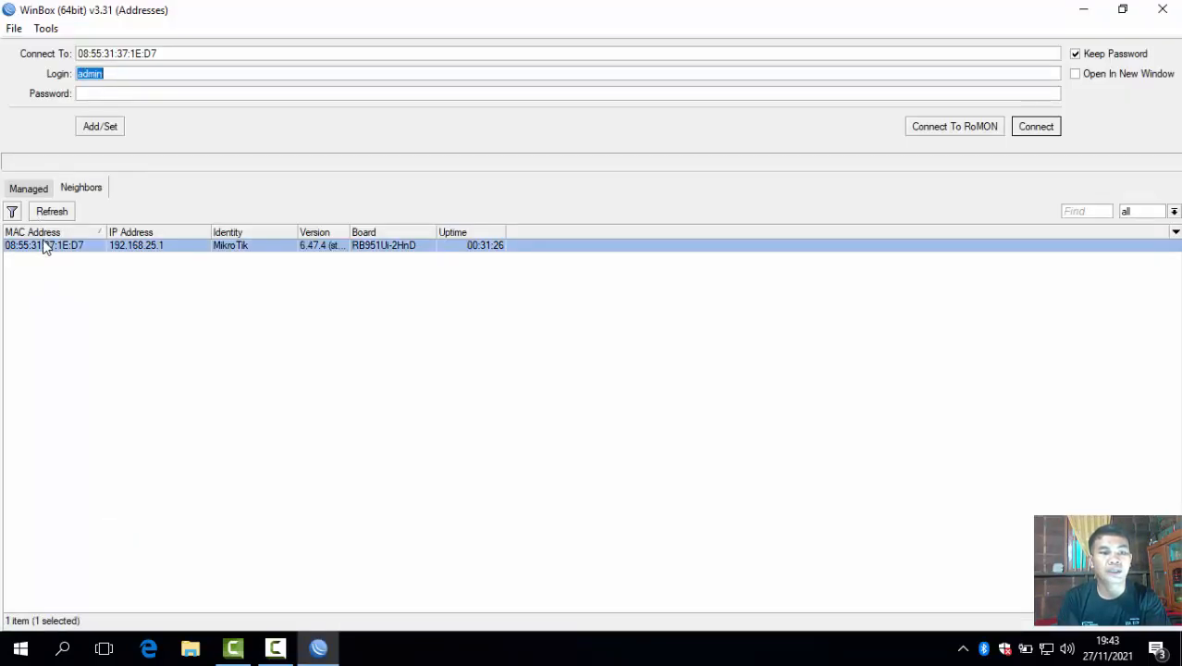
{"action": "left_click", "coordinate": [1036, 126]}
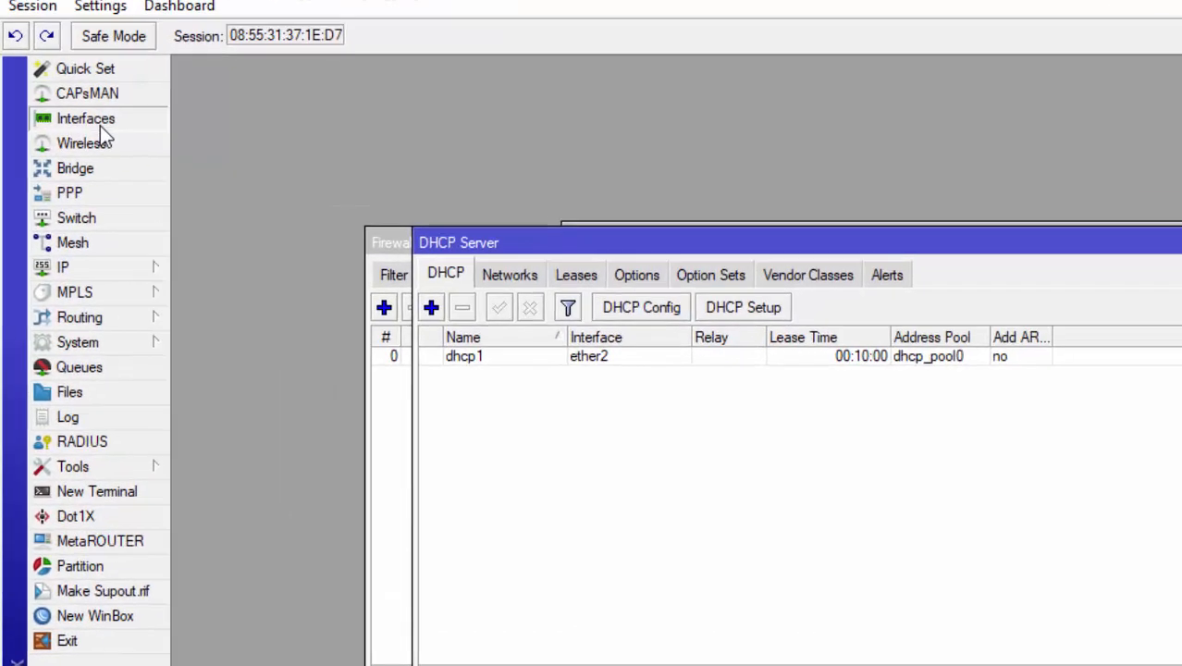
Enable the disabled wlan1 interface in Interfaces, then bring up the Wireless Tables.
{"action": "left_click", "coordinate": [71, 112]}
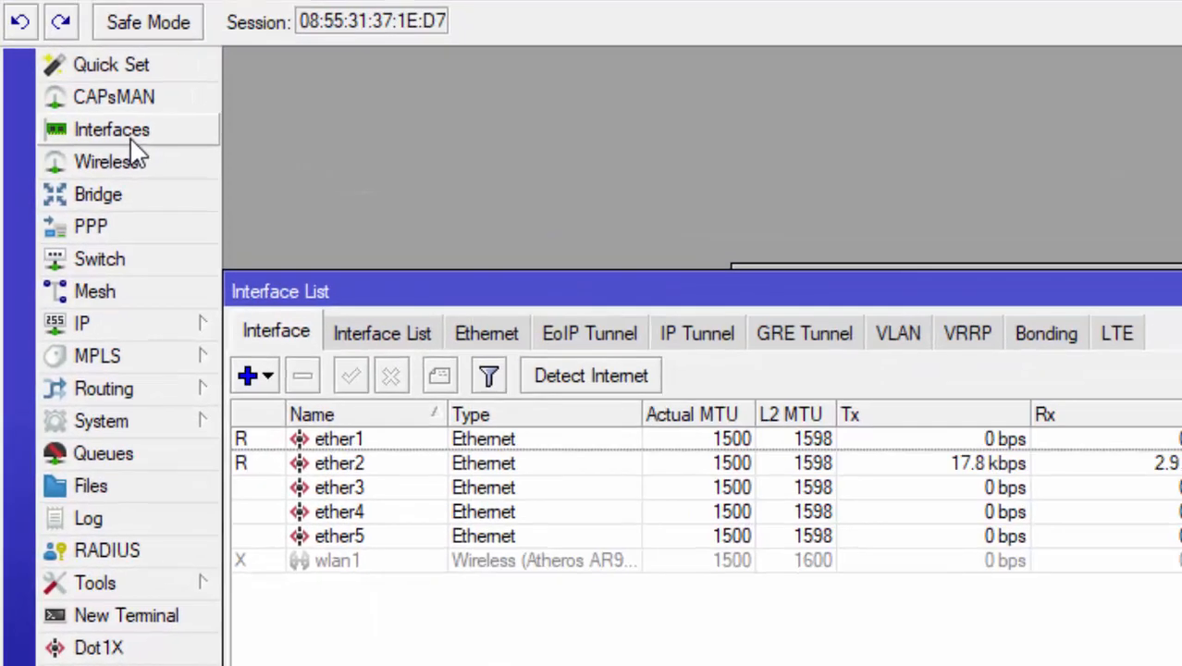
{"action": "left_click", "coordinate": [399, 563]}
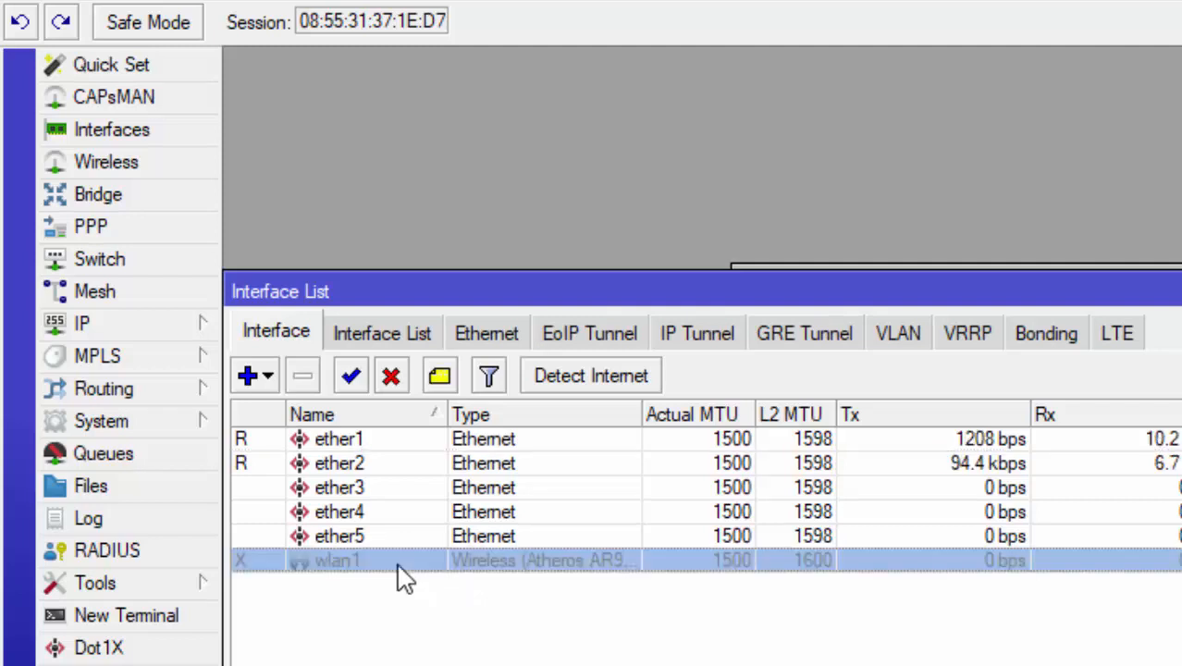
{"action": "left_click", "coordinate": [352, 377]}
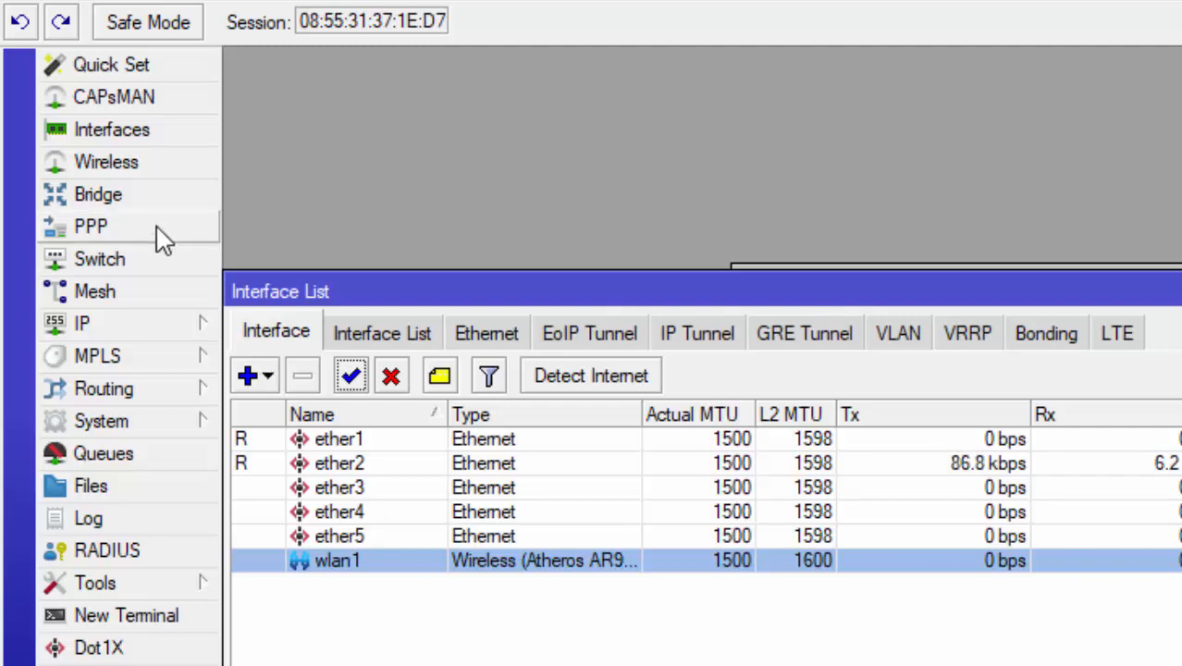
{"action": "left_click", "coordinate": [145, 176]}
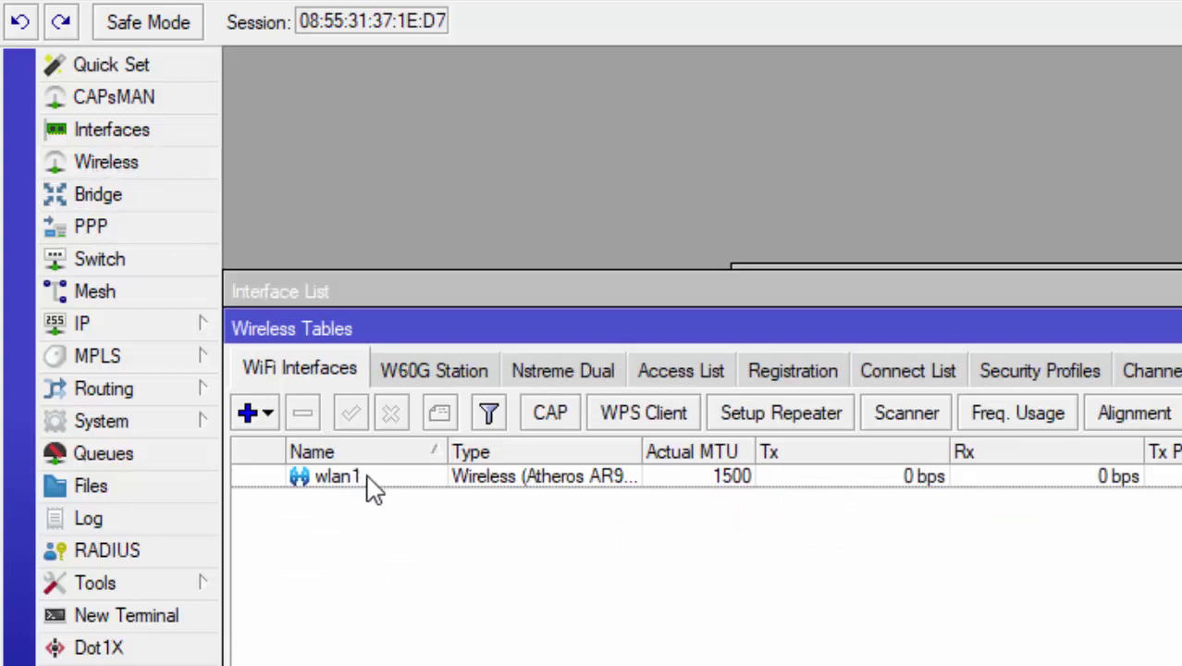
Set wlan1 to ap bridge mode and replace its SSID with MitraTek.
{"action": "double_click", "coordinate": [393, 490]}
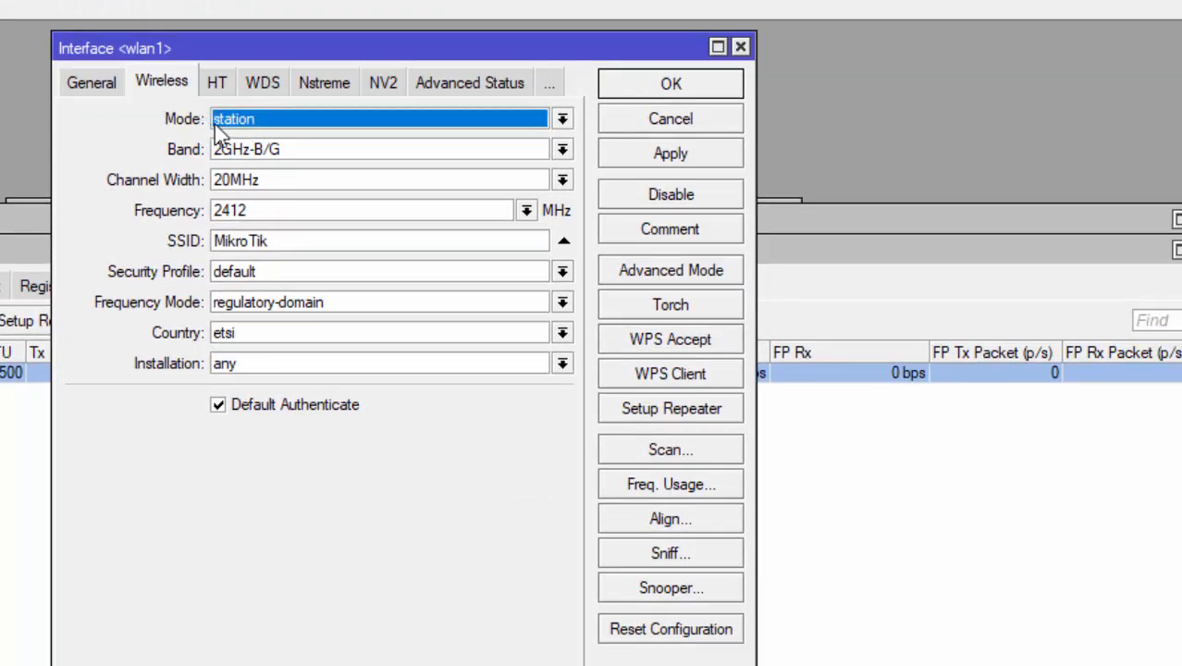
{"action": "left_click", "coordinate": [265, 129]}
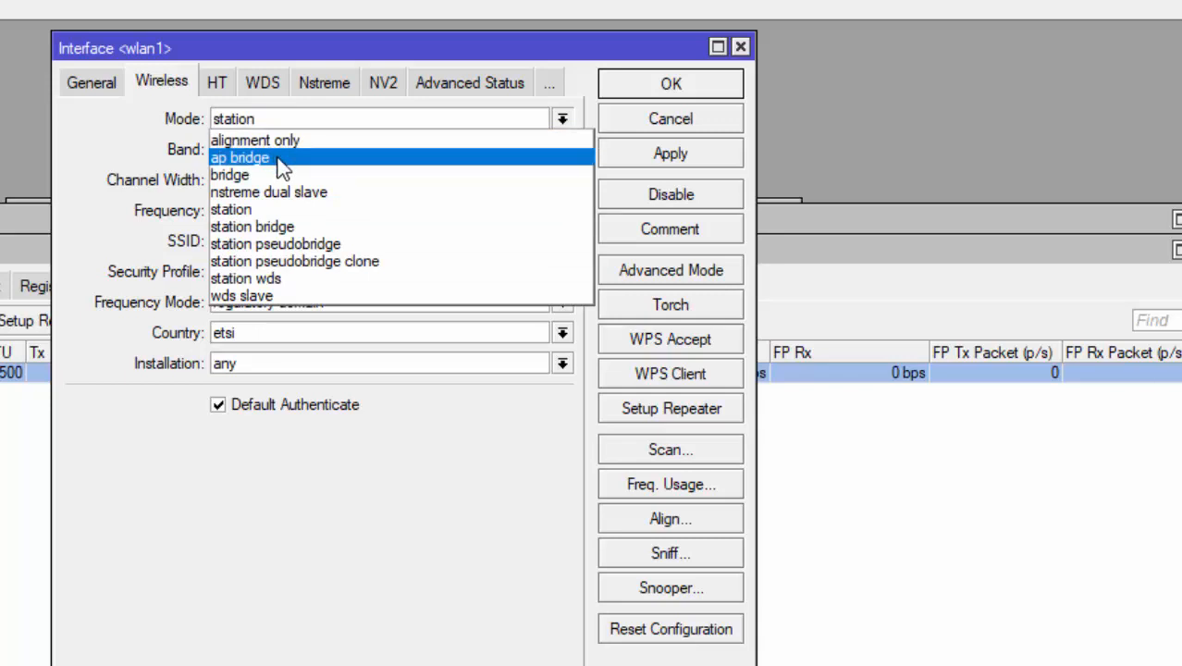
{"action": "left_click", "coordinate": [278, 159]}
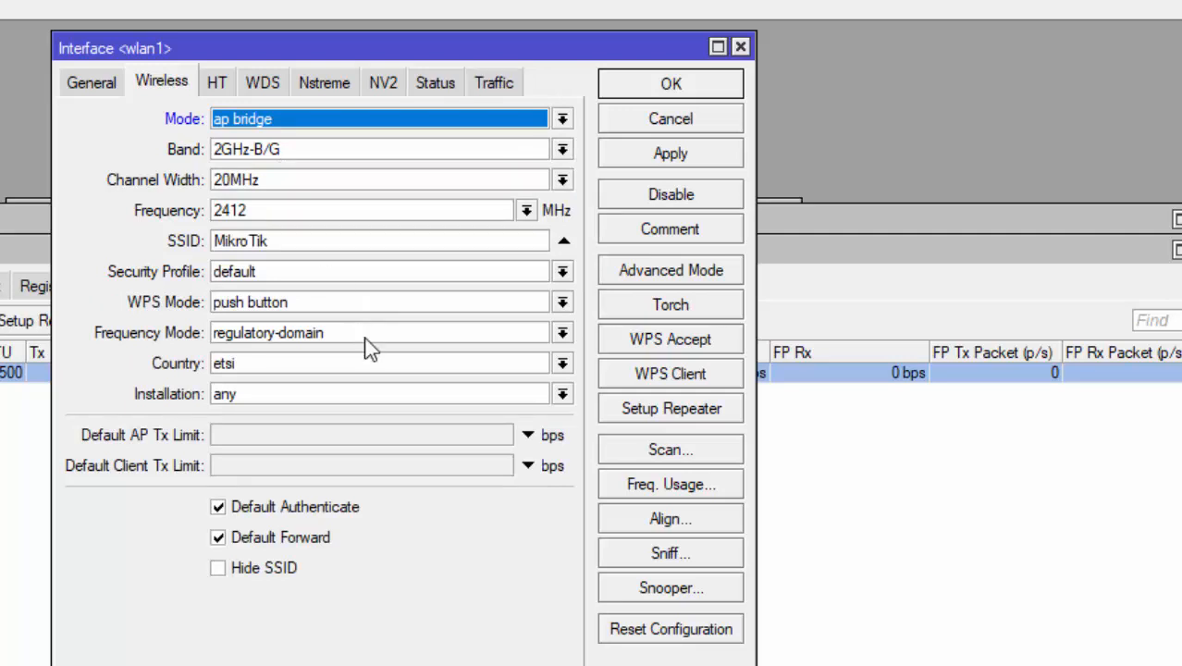
{"action": "left_click", "coordinate": [313, 240]}
{"action": "key", "text": "BackSpace"}
{"action": "key", "text": "BackSpace"}
{"action": "key", "text": "BackSpace"}
{"action": "key", "text": "BackSpace"}
{"action": "key", "text": "BackSpace"}
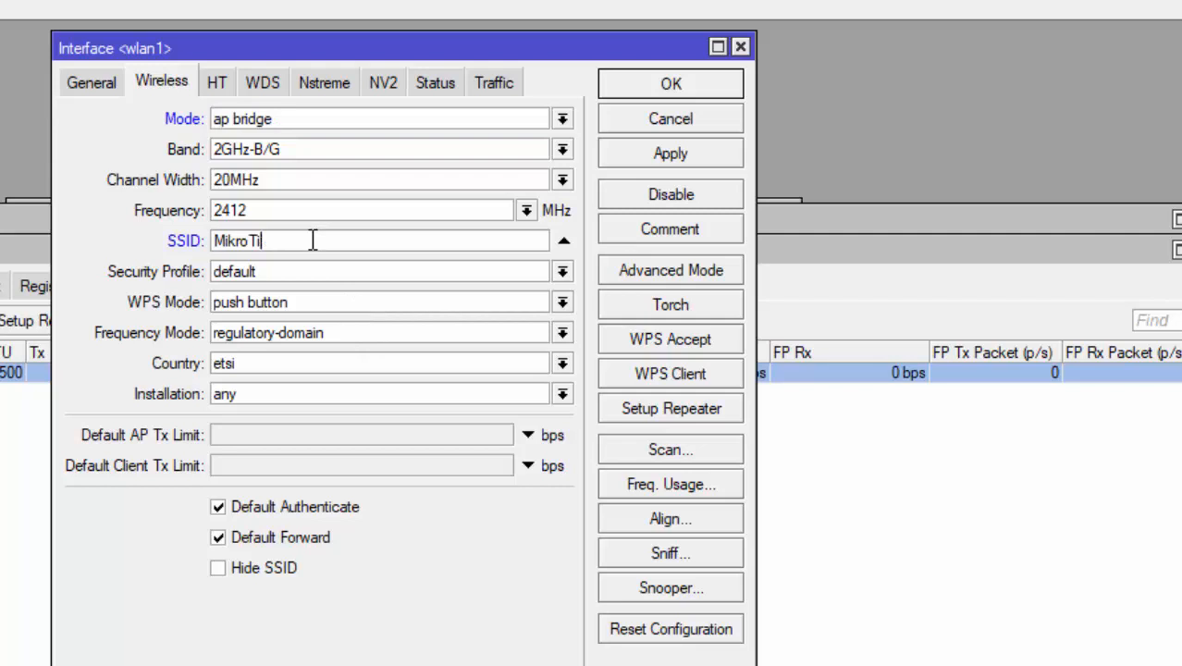
{"action": "key", "text": "BackSpace"}
{"action": "key", "text": "BackSpace"}
{"action": "key", "text": "BackSpace"}
{"action": "type", "text": "MitraTek"}
{"action": "left_click", "coordinate": [331, 278]}
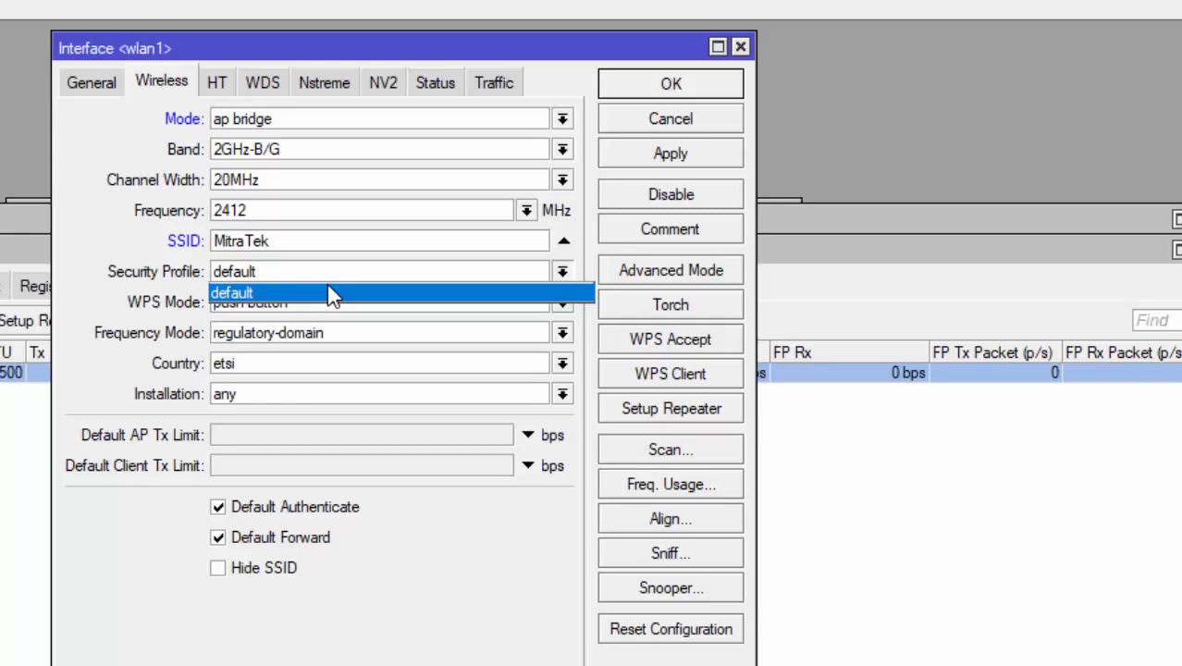
Keep the default security profile on wlan1 and save its settings with Apply and OK.
{"action": "left_click", "coordinate": [328, 286]}
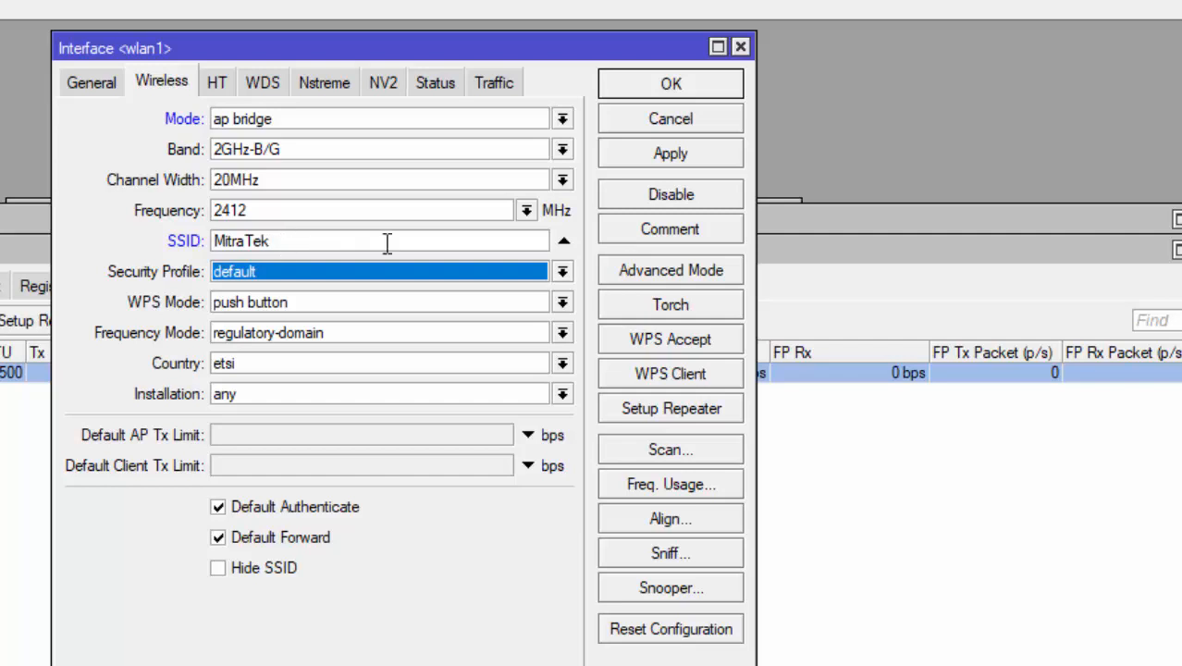
{"action": "left_click", "coordinate": [679, 165]}
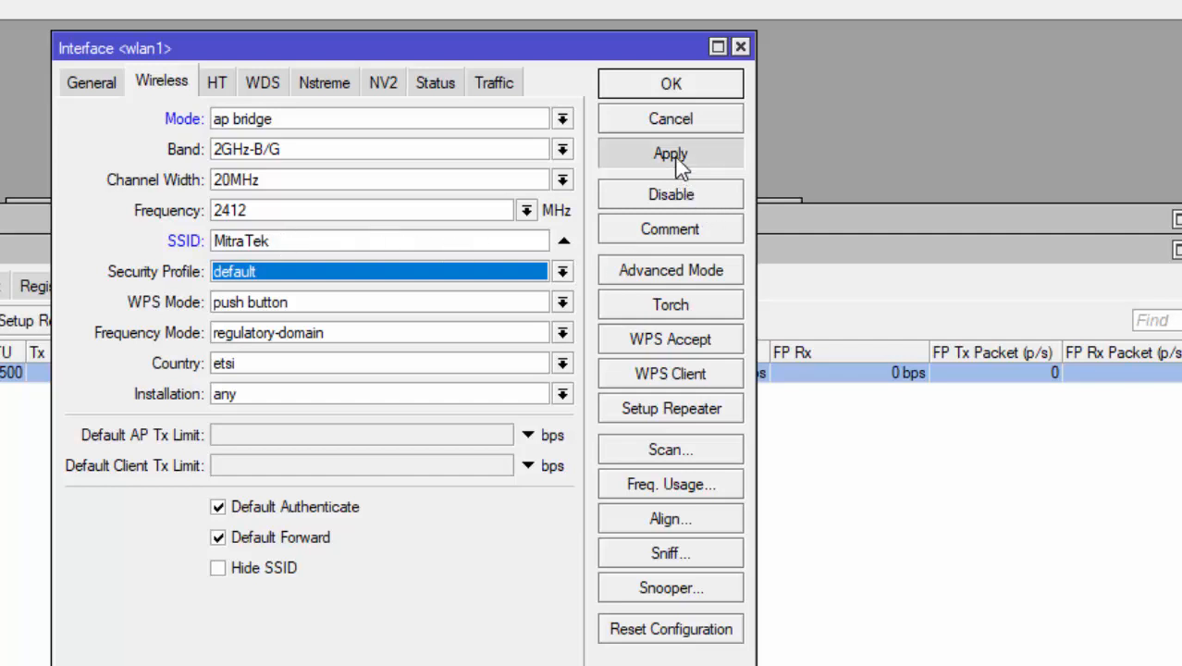
{"action": "left_click", "coordinate": [655, 85]}
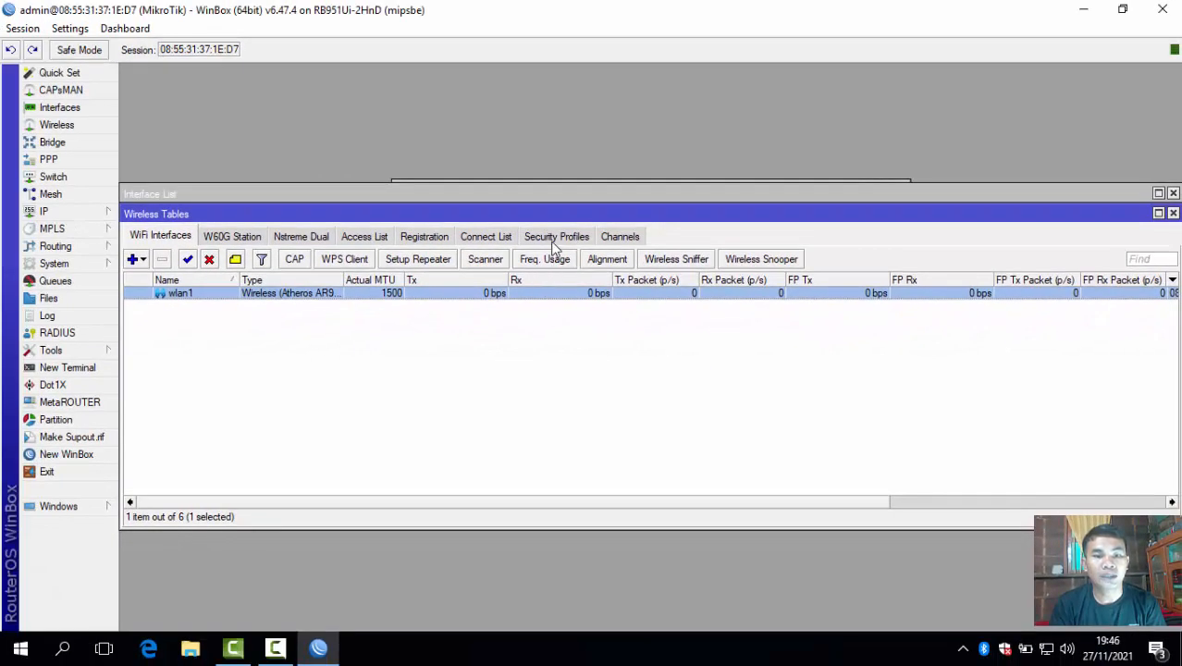
Add a new security profile named 'Pasword MitraTek' with mode dynamic keys.
{"action": "left_click", "coordinate": [555, 237]}
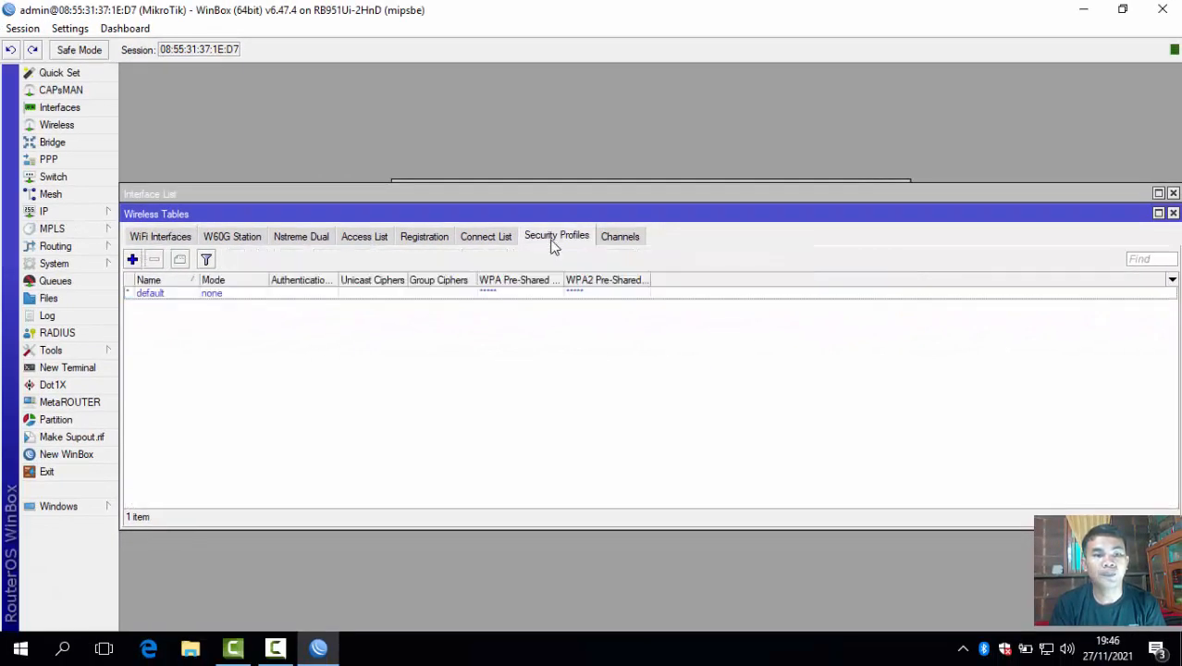
{"action": "left_click", "coordinate": [129, 261]}
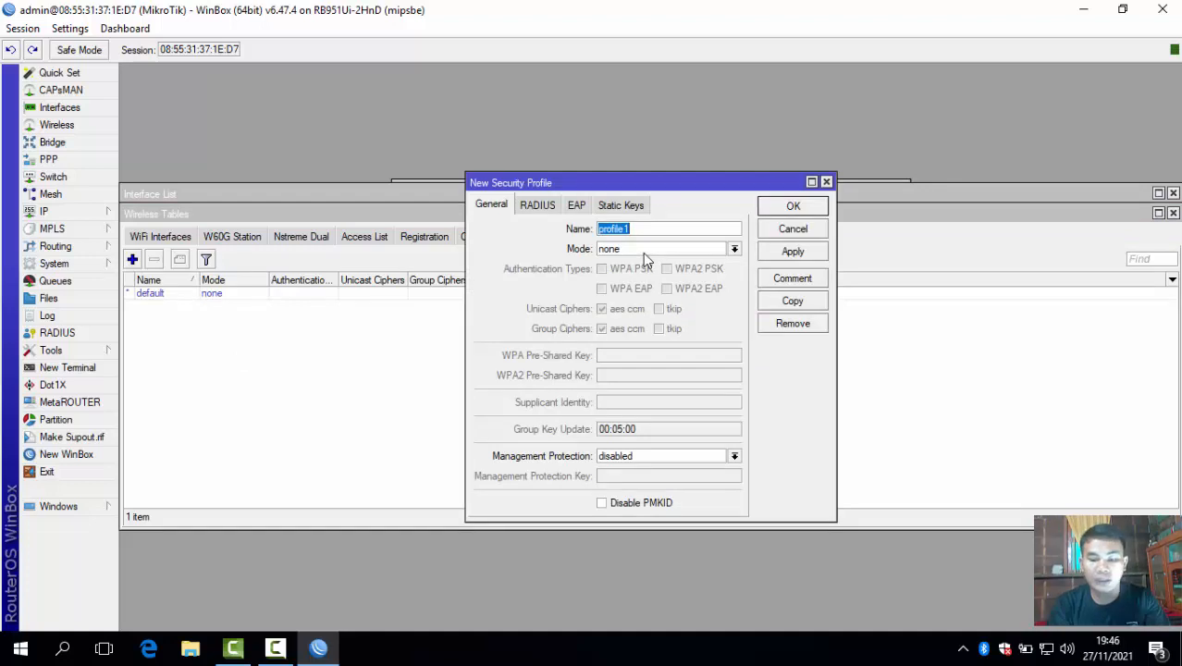
{"action": "type", "text": "a"}
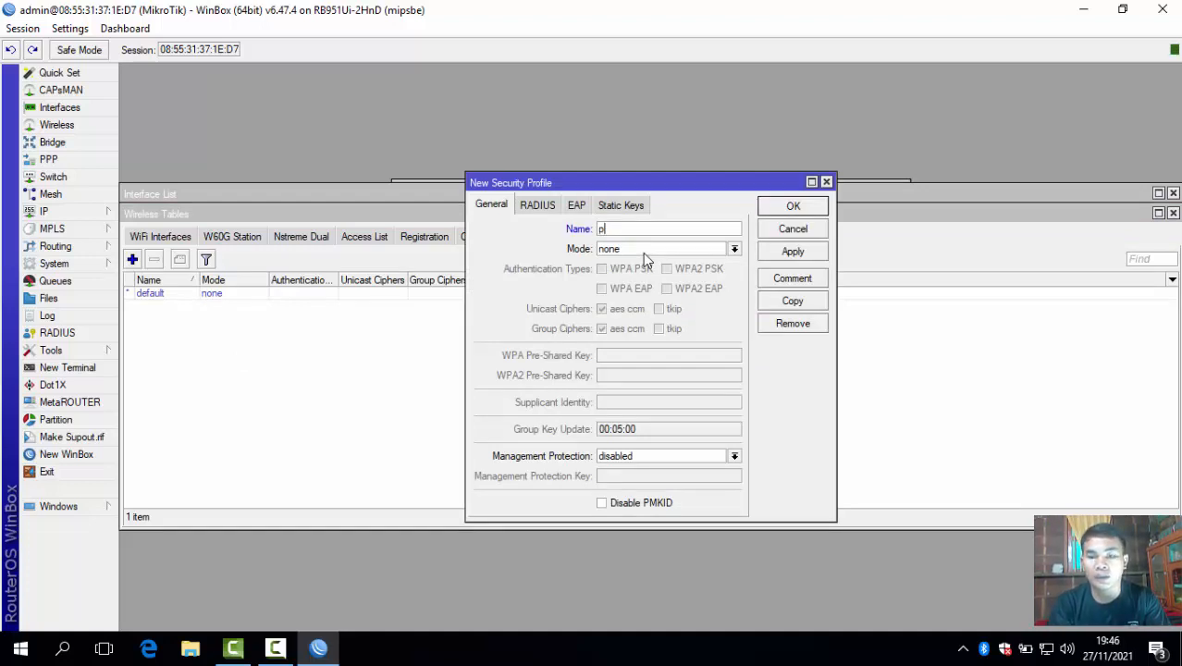
{"action": "key", "text": "BackSpace"}
{"action": "type", "text": "P"}
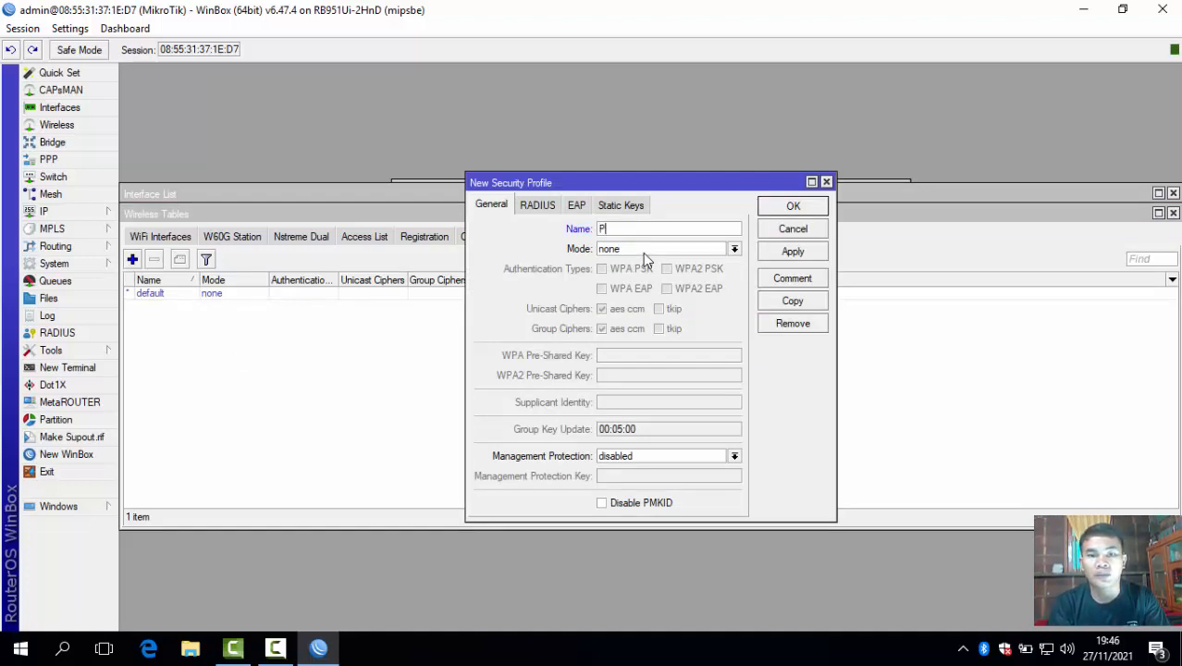
{"action": "type", "text": "aswor"}
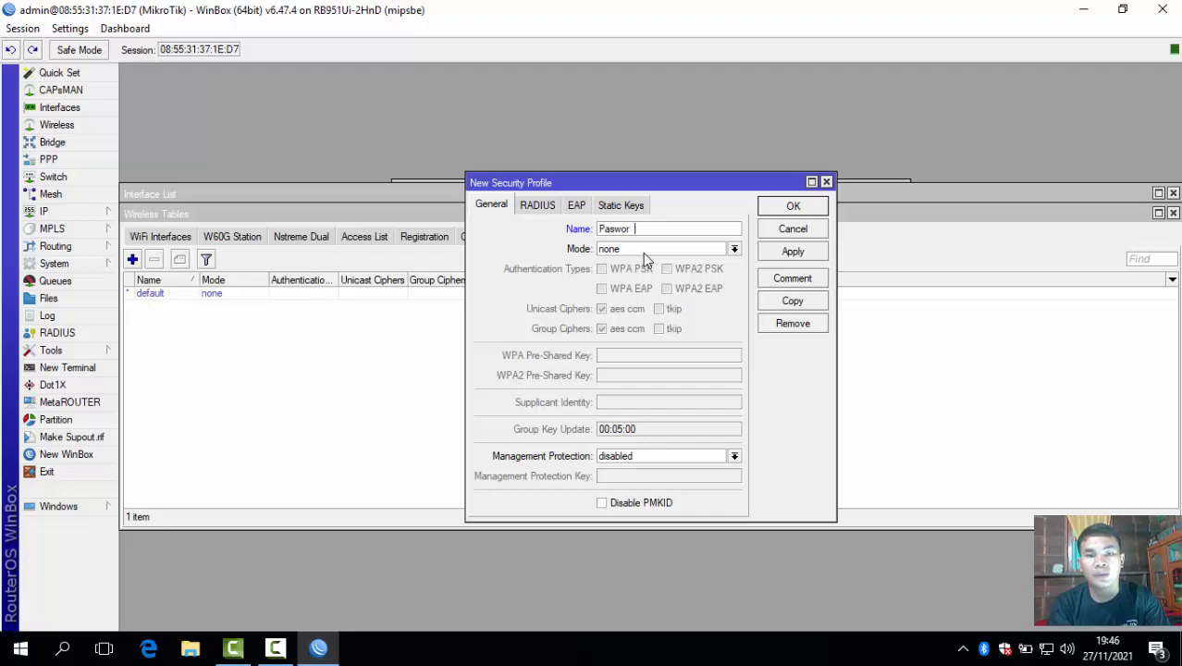
{"action": "type", "text": "d MitraTe"}
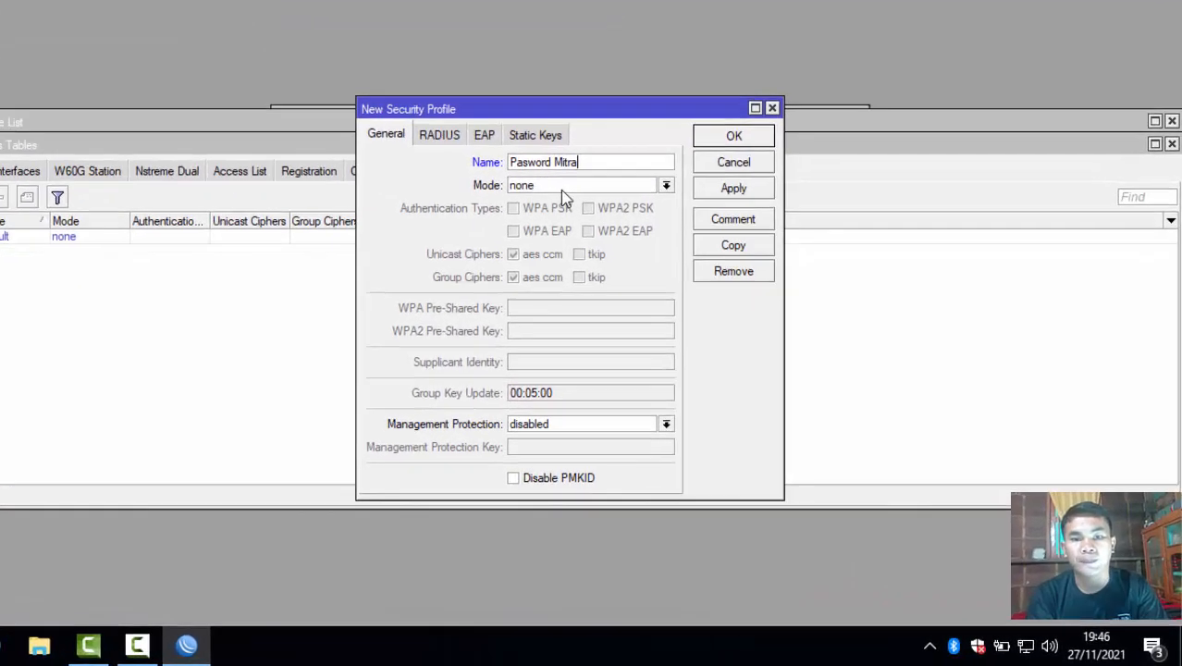
{"action": "type", "text": "k"}
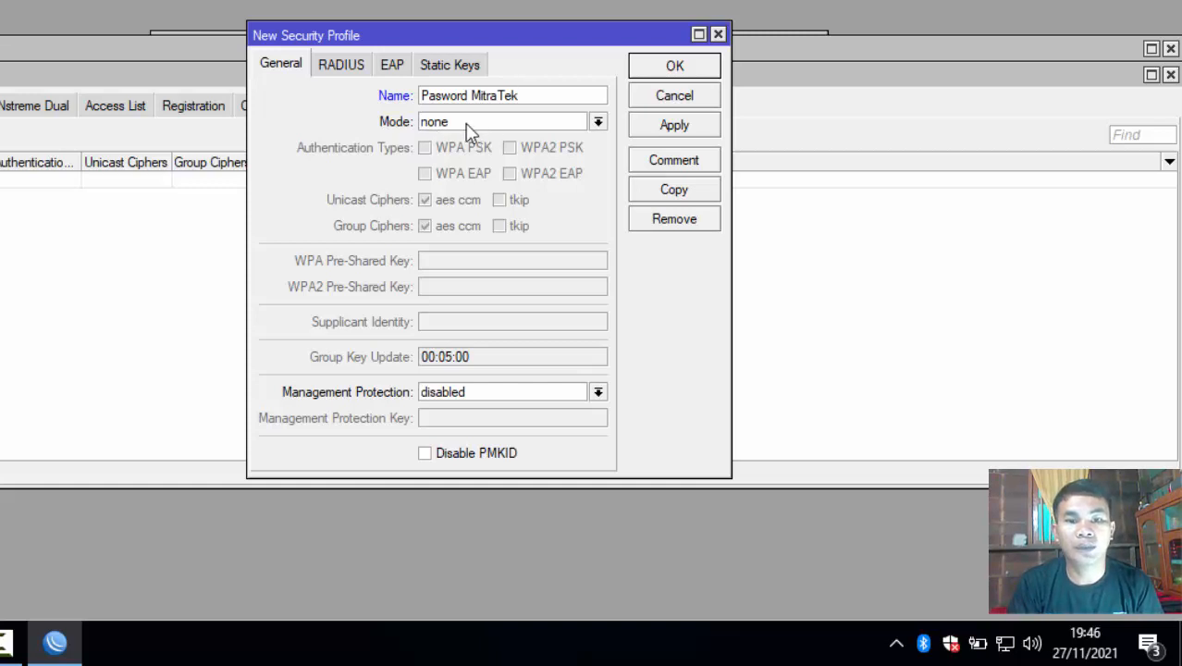
{"action": "left_click", "coordinate": [469, 129]}
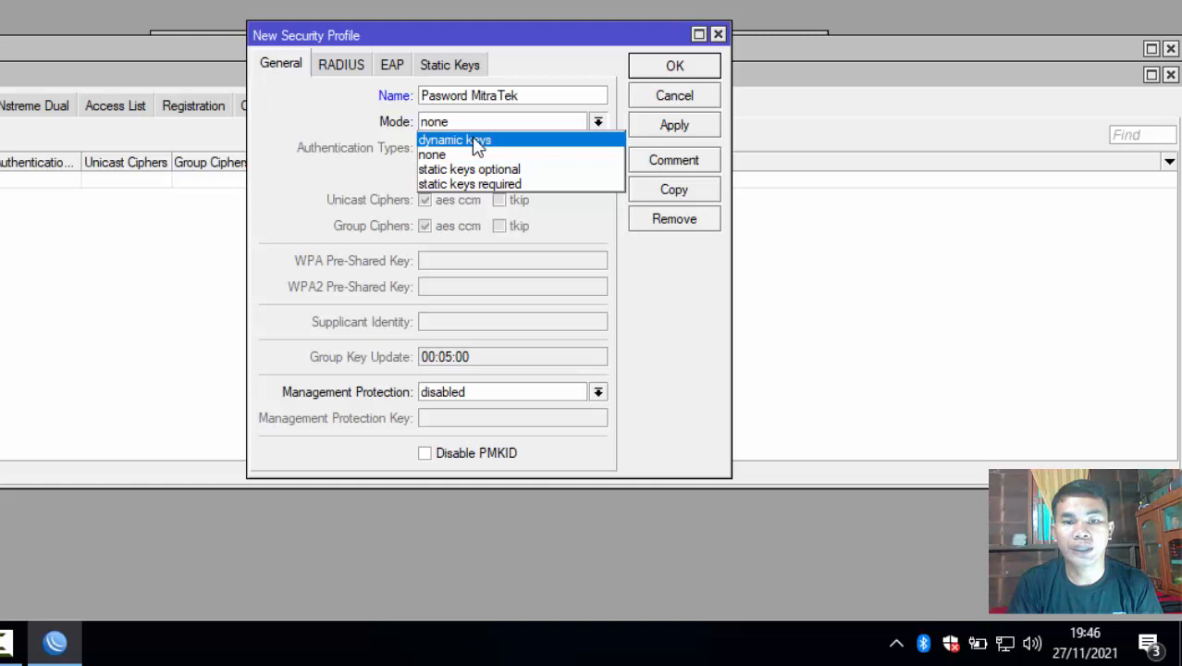
{"action": "left_click", "coordinate": [477, 148]}
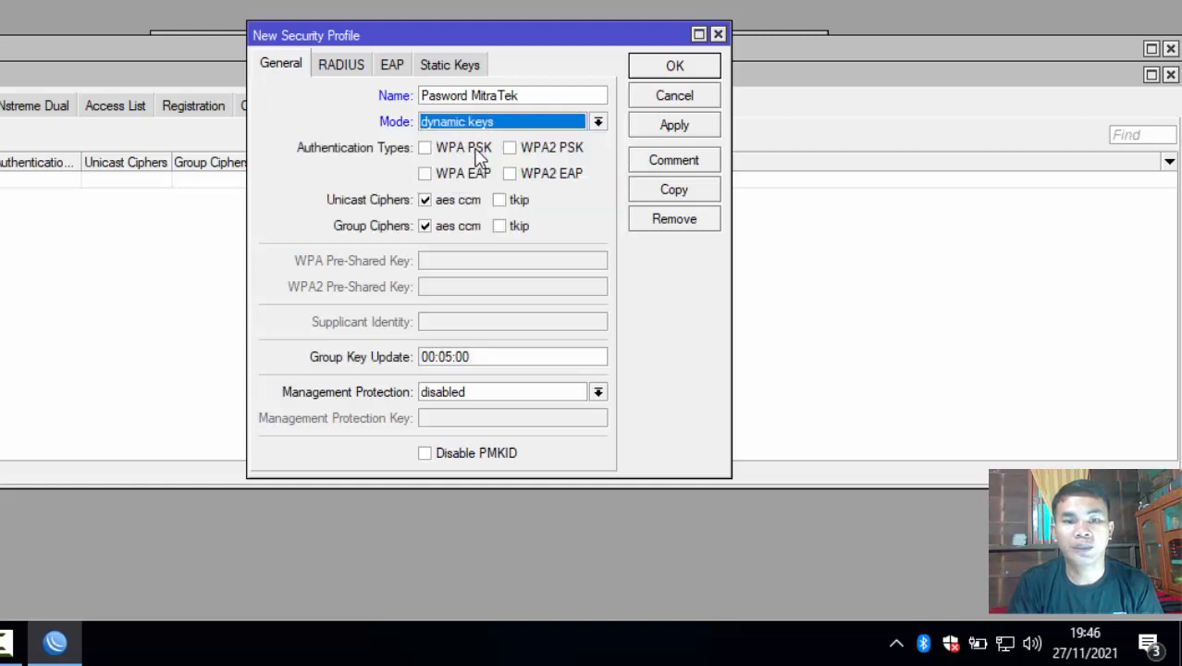
Enable WPA PSK, enter the pre-shared key, and save the profile.
{"action": "left_click", "coordinate": [424, 153]}
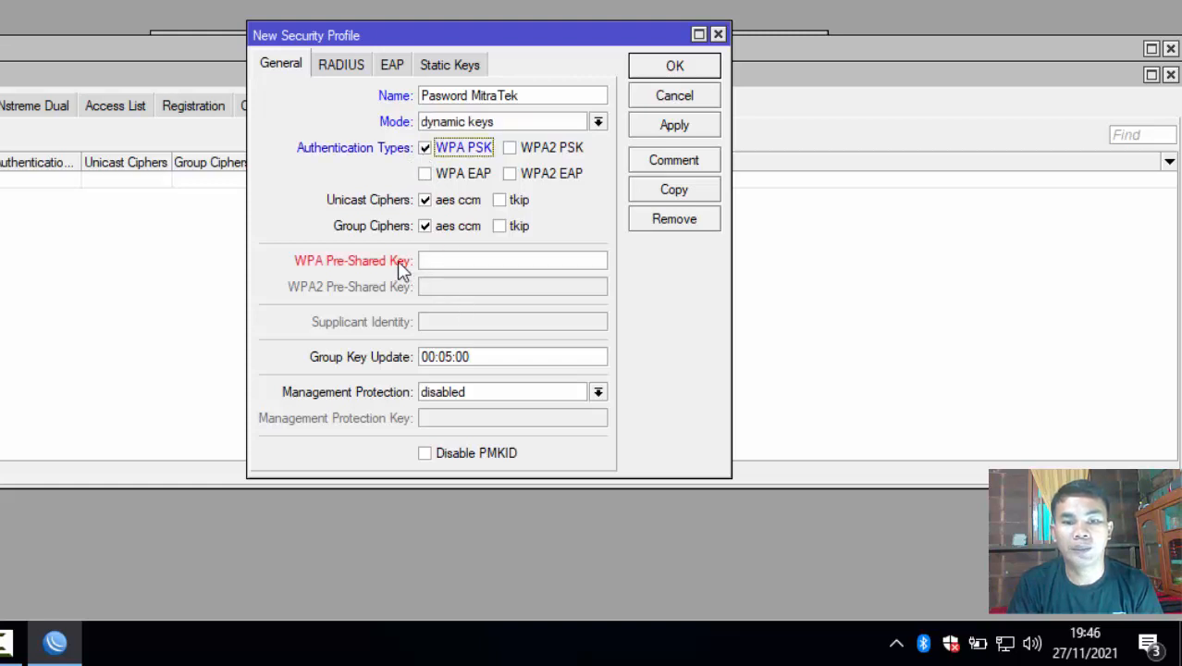
{"action": "left_click", "coordinate": [452, 263]}
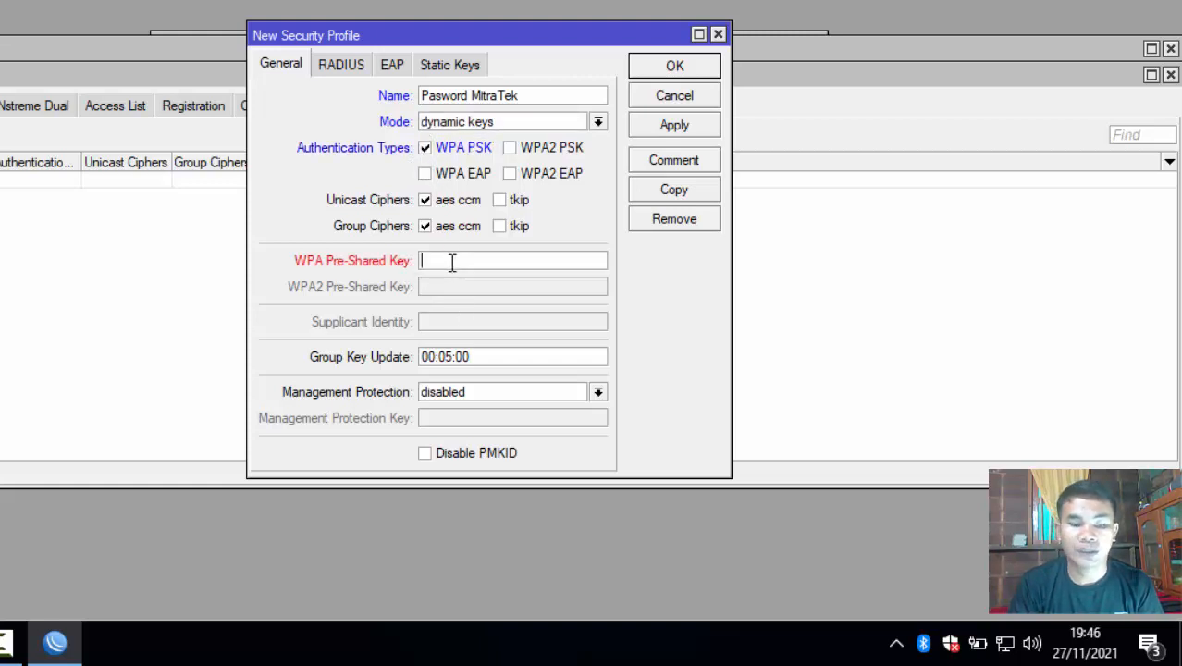
{"action": "type", "text": "*****"}
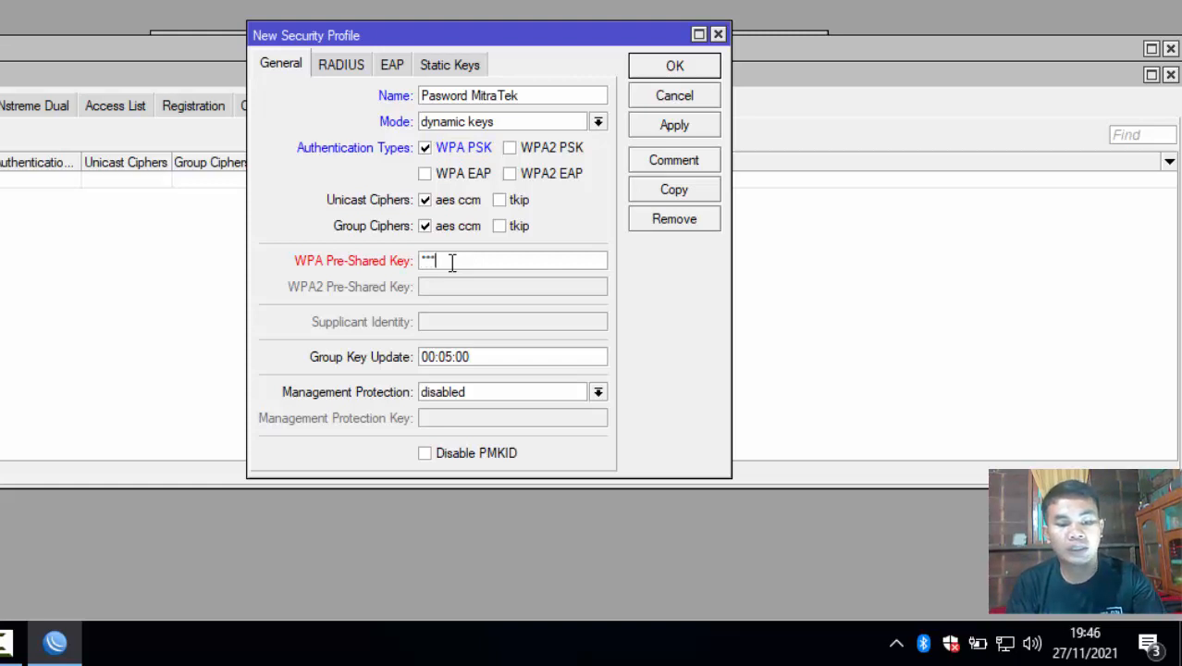
{"action": "type", "text": "***"}
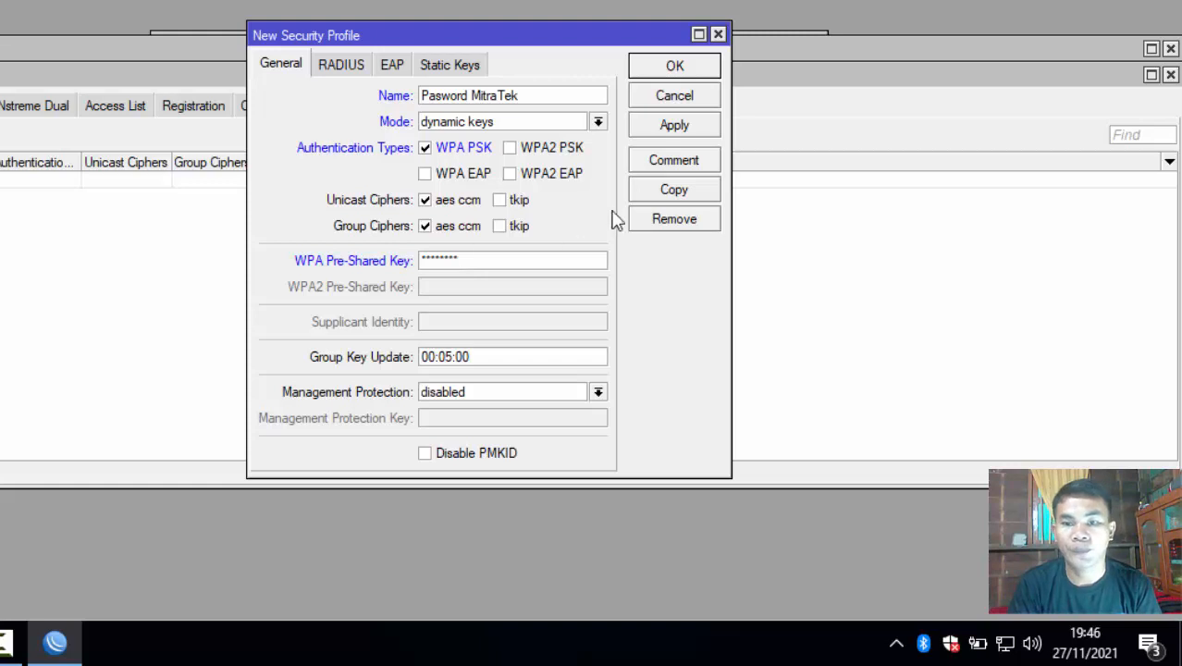
{"action": "left_click", "coordinate": [672, 131]}
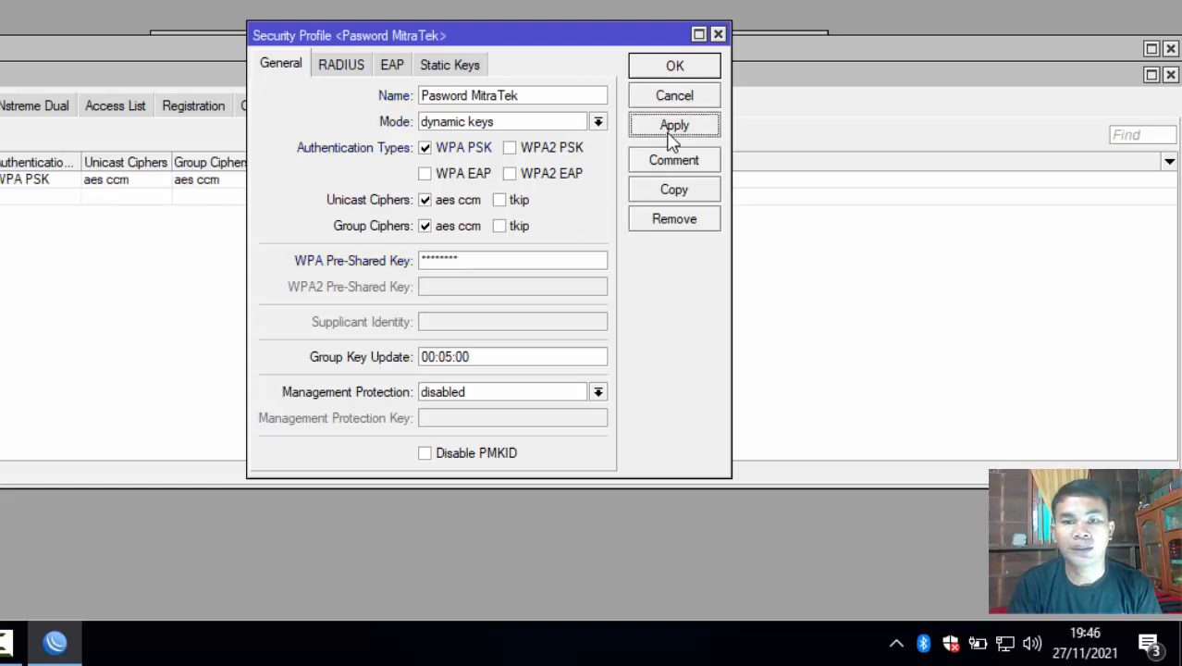
{"action": "left_click", "coordinate": [674, 68]}
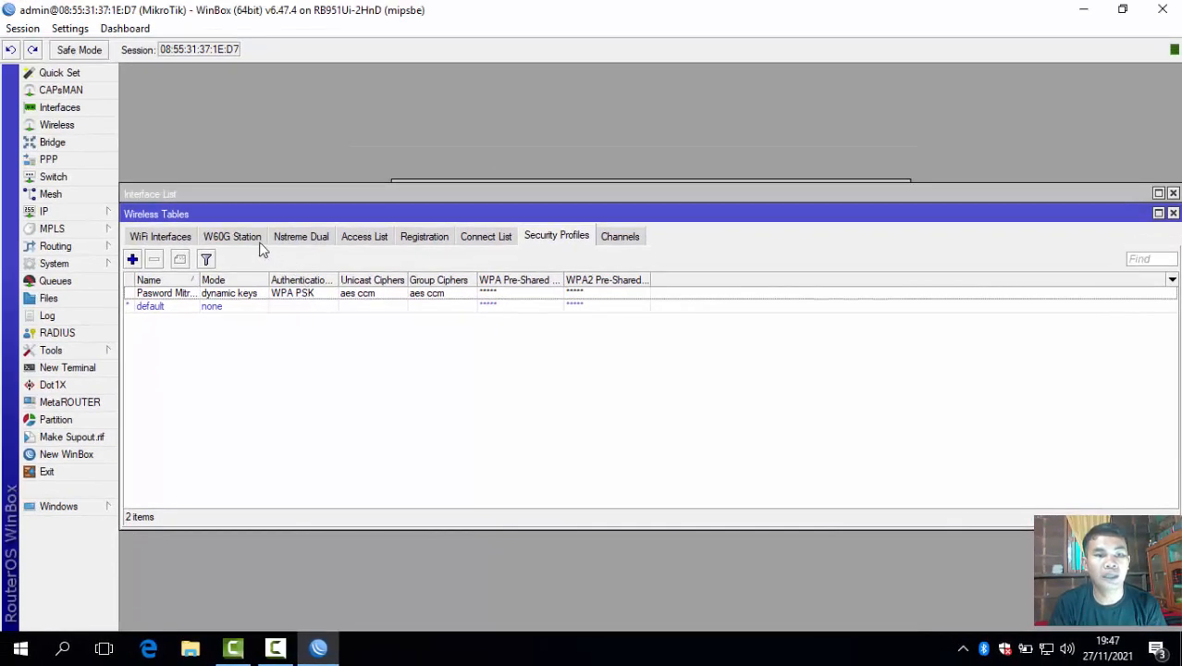
Switch wlan1's security profile from default to Pasword MitraTek and save it.
{"action": "left_click", "coordinate": [258, 239]}
{"action": "left_click", "coordinate": [175, 240]}
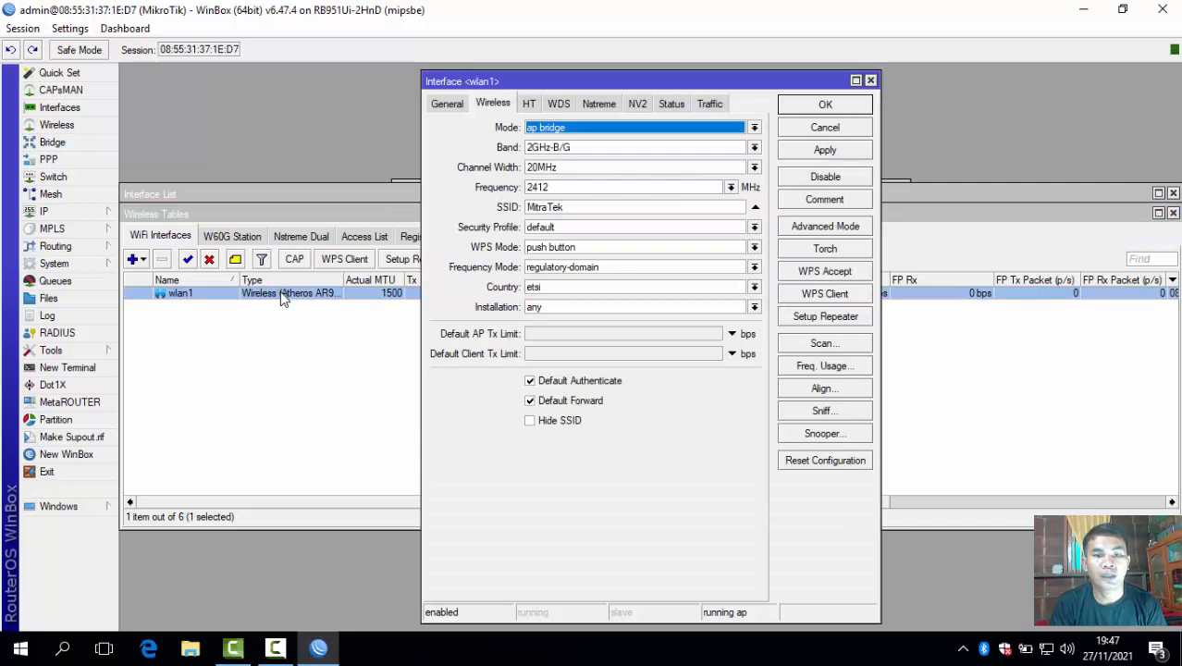
{"action": "left_click", "coordinate": [574, 229]}
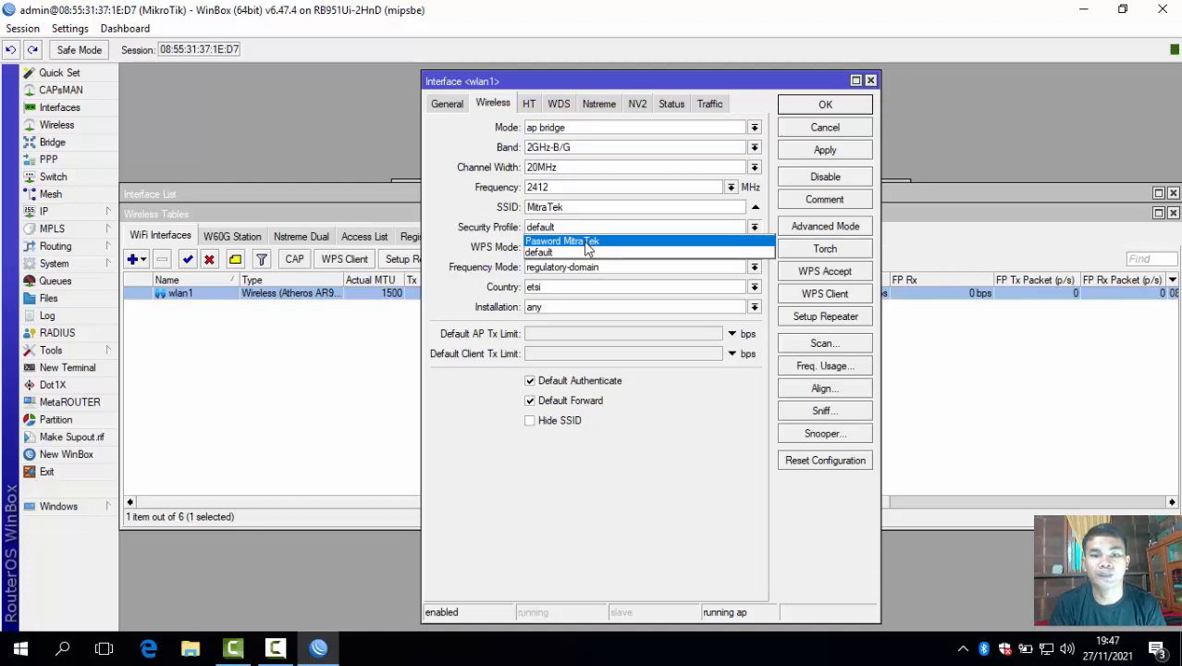
{"action": "left_click", "coordinate": [584, 242]}
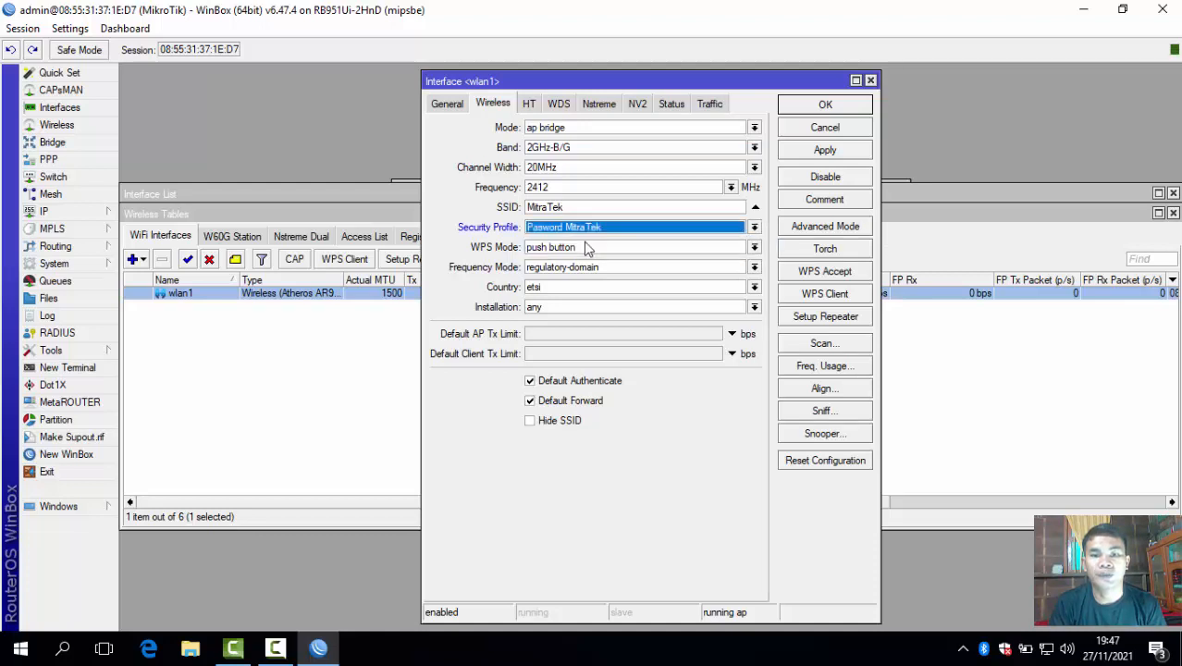
{"action": "left_click", "coordinate": [858, 153]}
{"action": "left_click", "coordinate": [821, 111]}
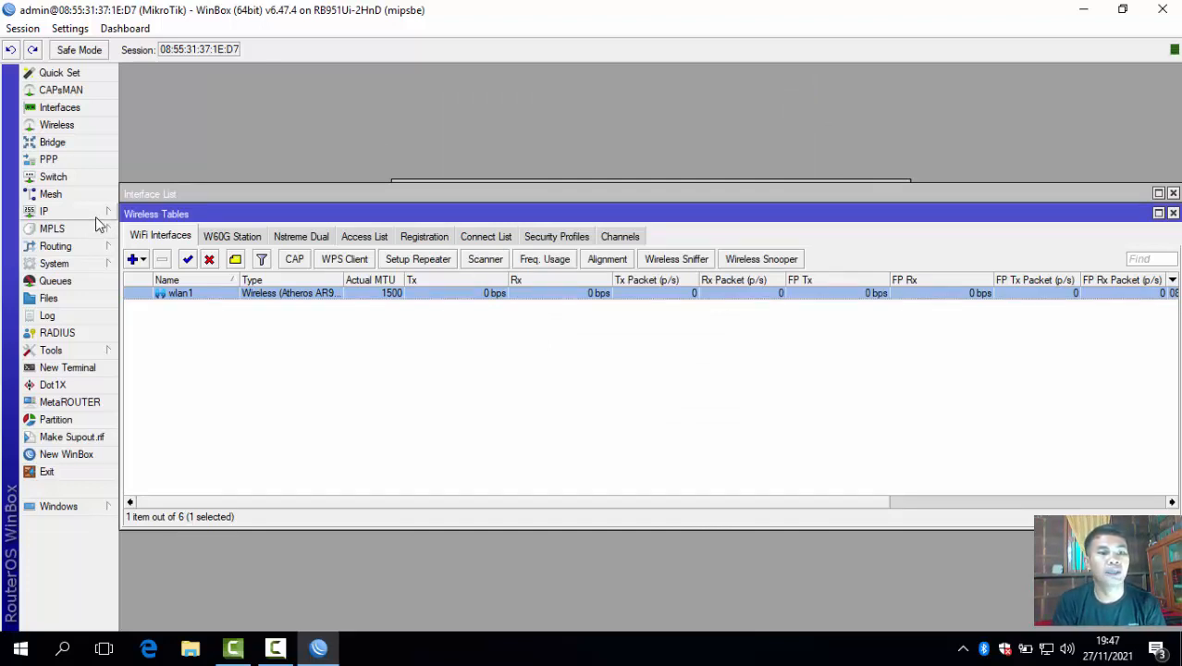
Add the IP address 192.168.100.1/24 on interface wlan1 under IP > Addresses.
{"action": "left_click", "coordinate": [95, 217]}
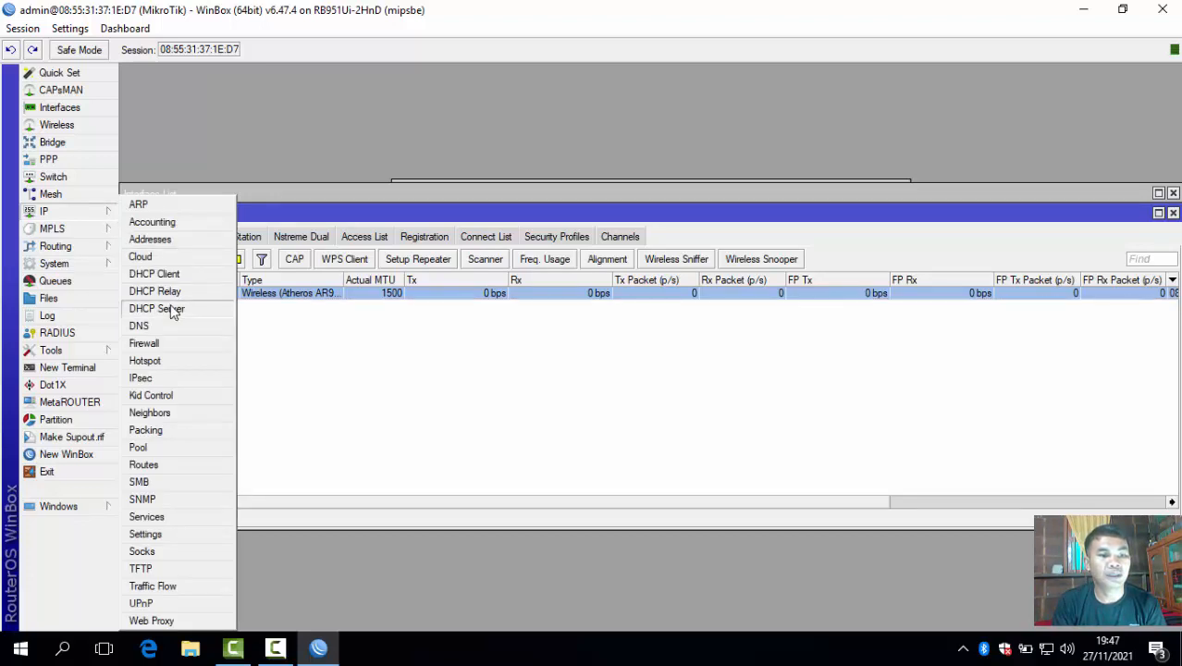
{"action": "left_click", "coordinate": [150, 240]}
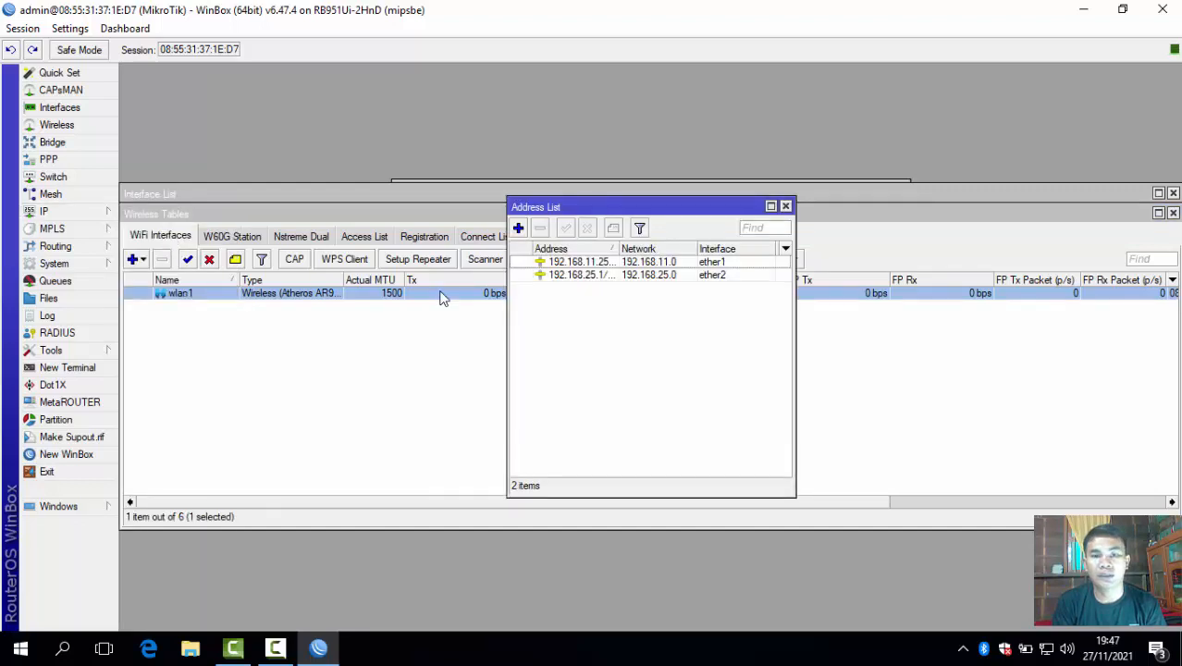
{"action": "left_click", "coordinate": [518, 228]}
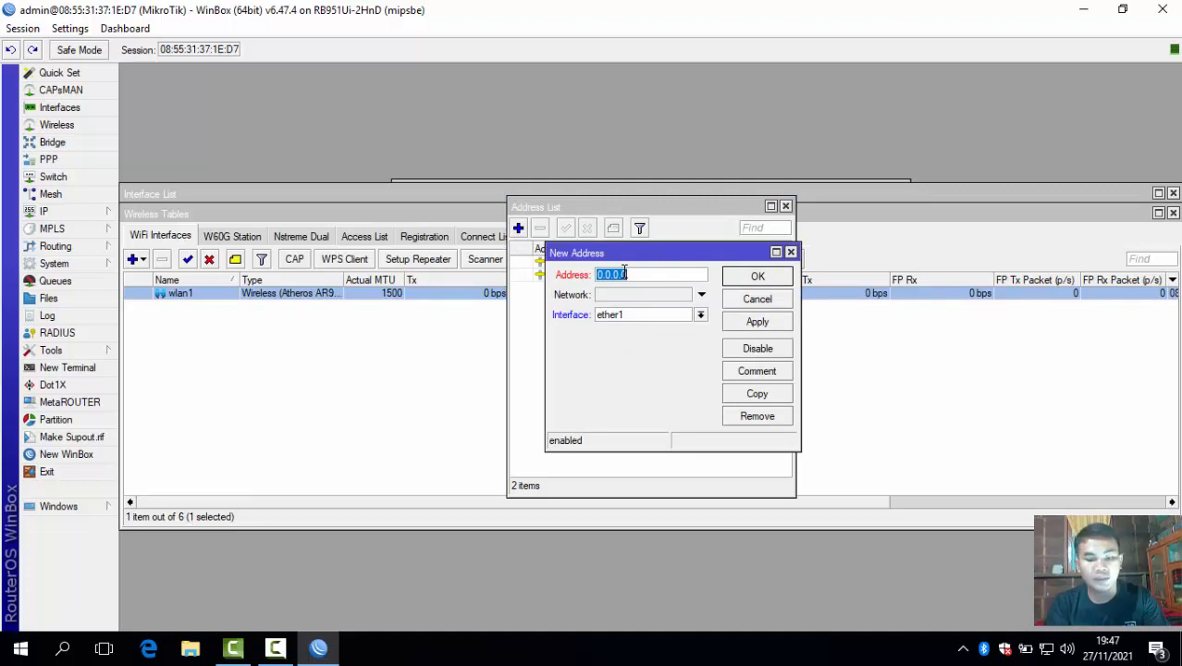
{"action": "type", "text": "192."}
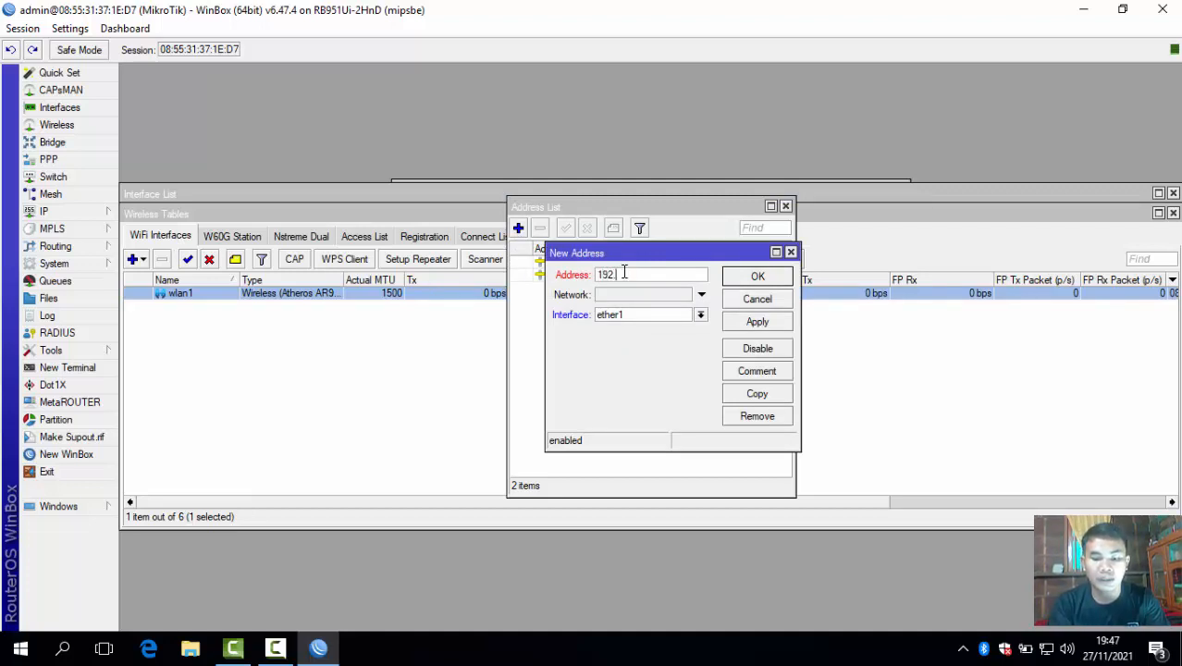
{"action": "type", "text": "168"}
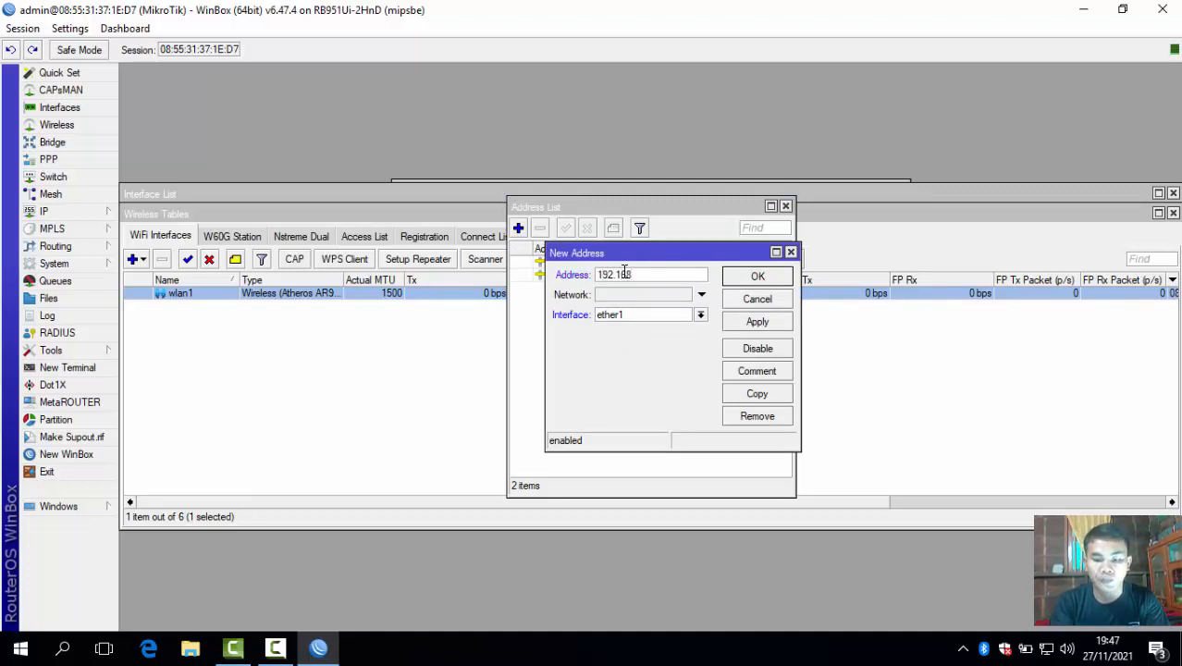
{"action": "type", "text": ".1"}
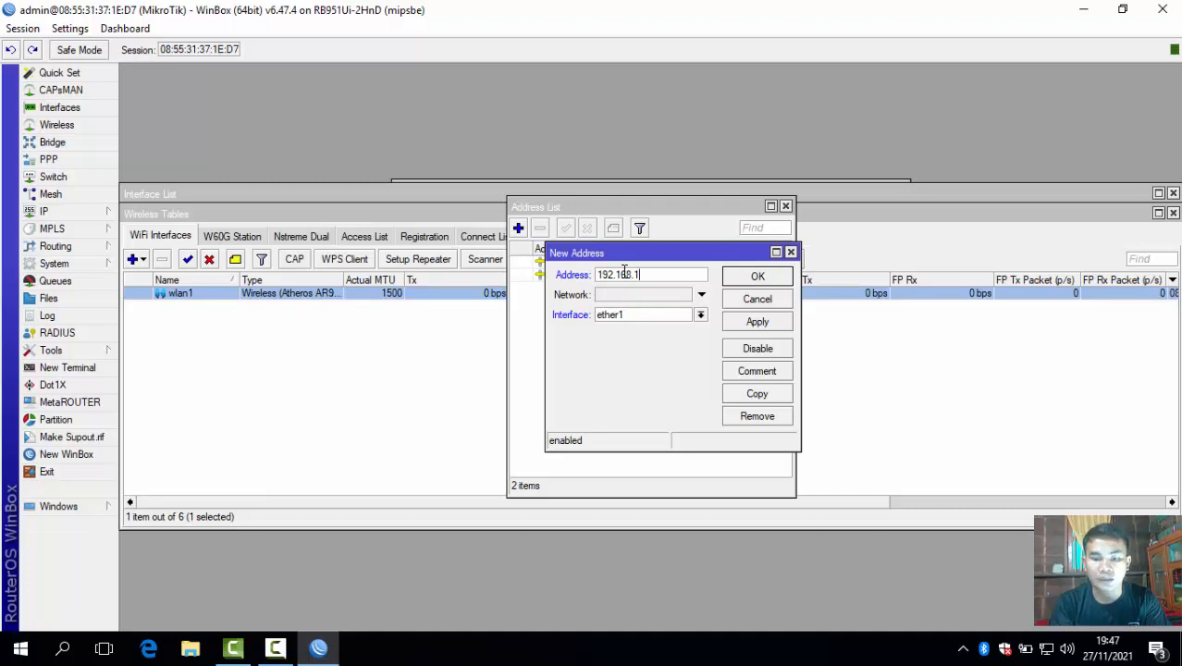
{"action": "type", "text": "100.1/24"}
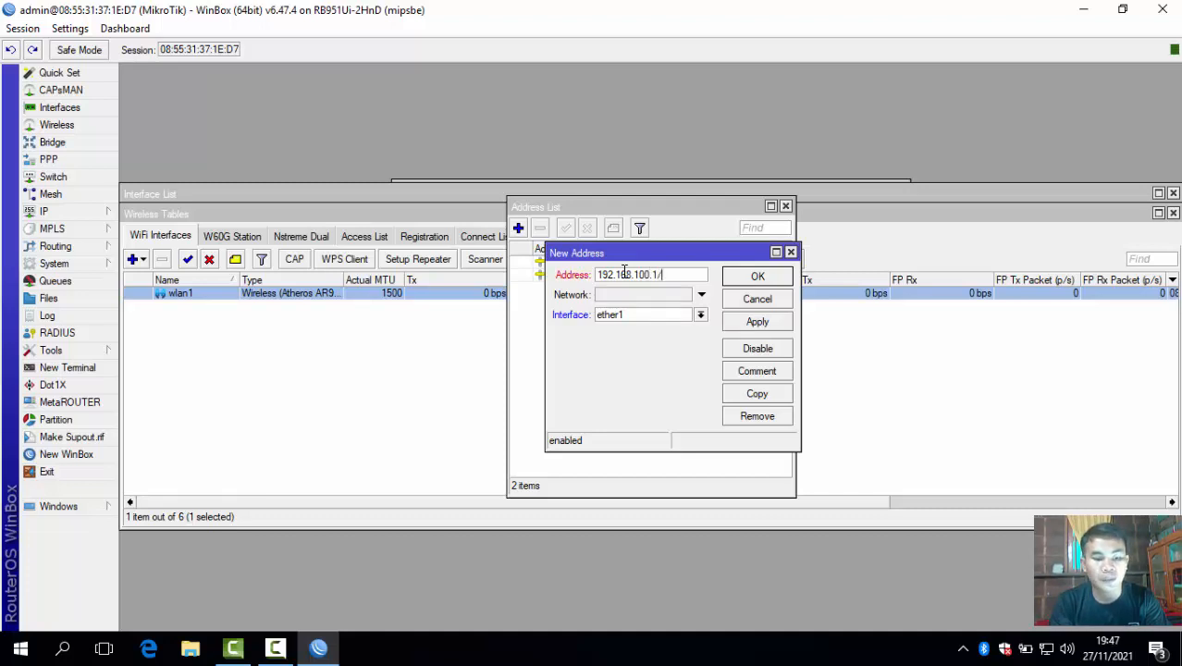
{"action": "left_click", "coordinate": [700, 318]}
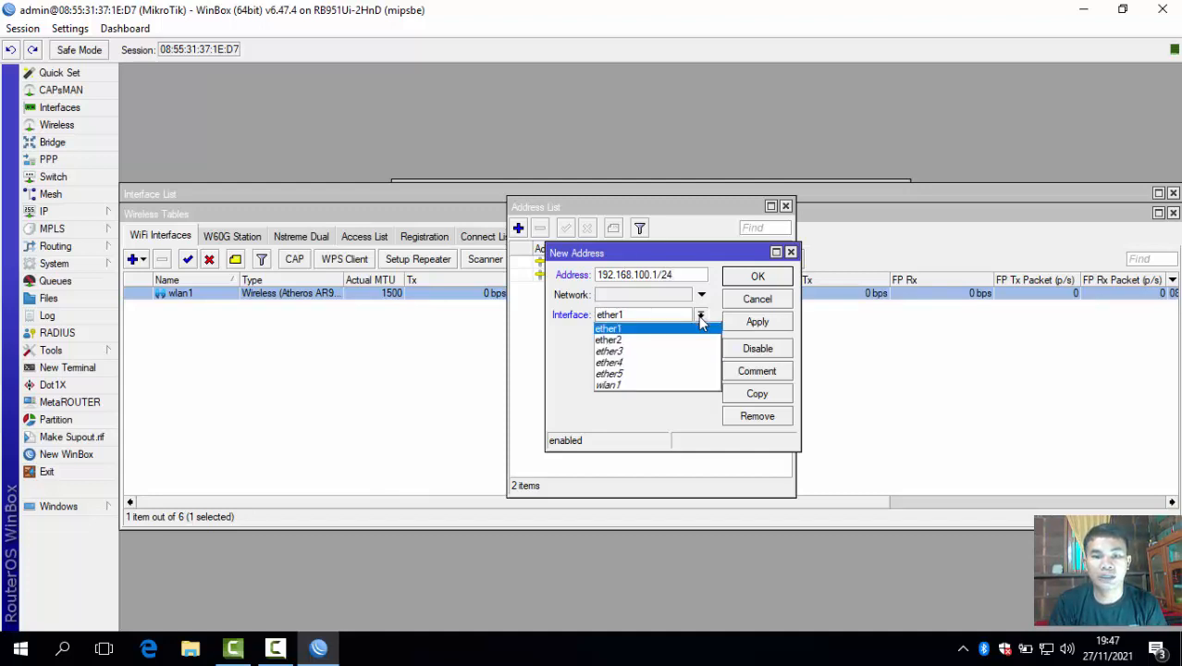
{"action": "left_click", "coordinate": [647, 385]}
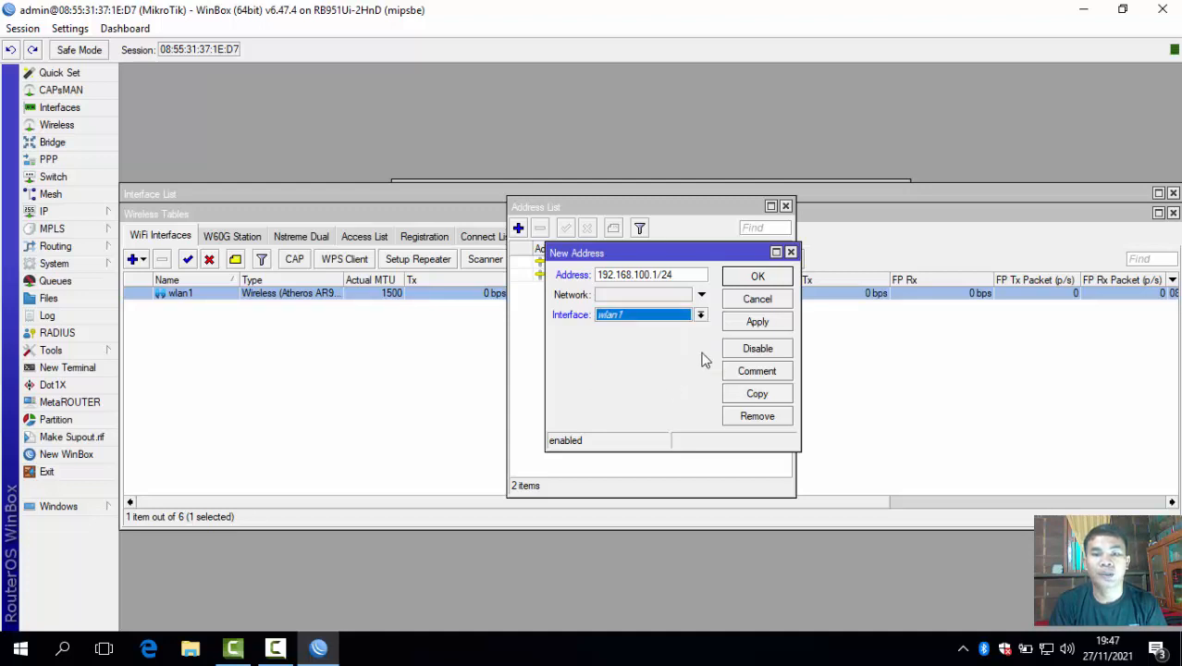
{"action": "left_click", "coordinate": [747, 326]}
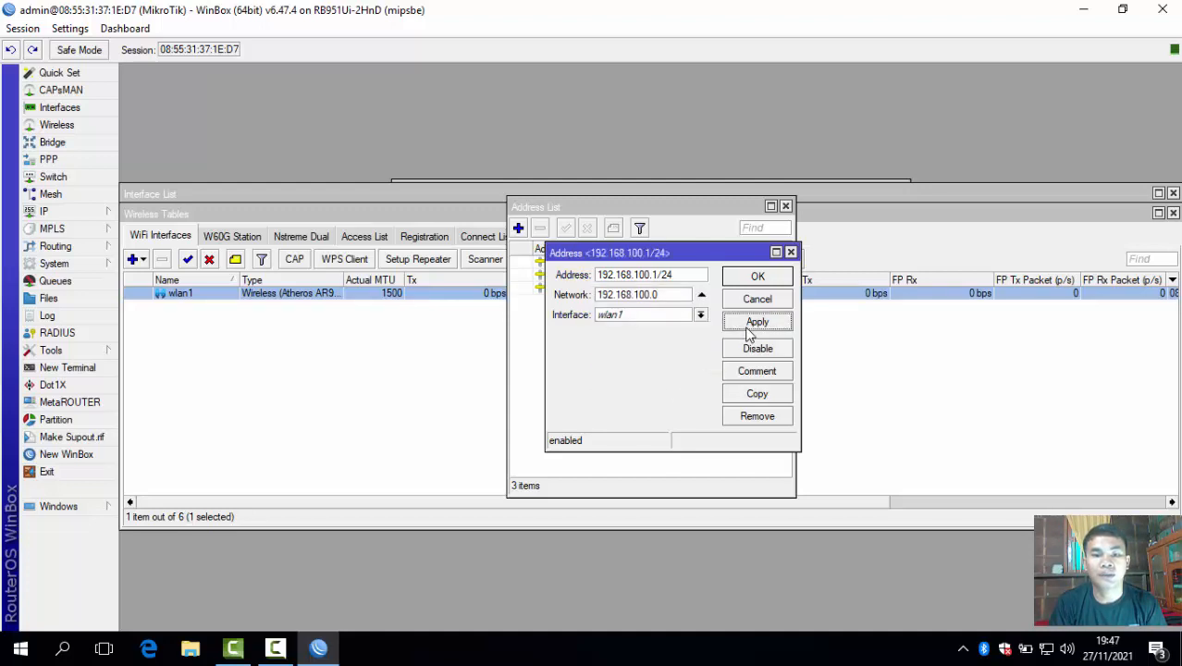
{"action": "left_click", "coordinate": [751, 278]}
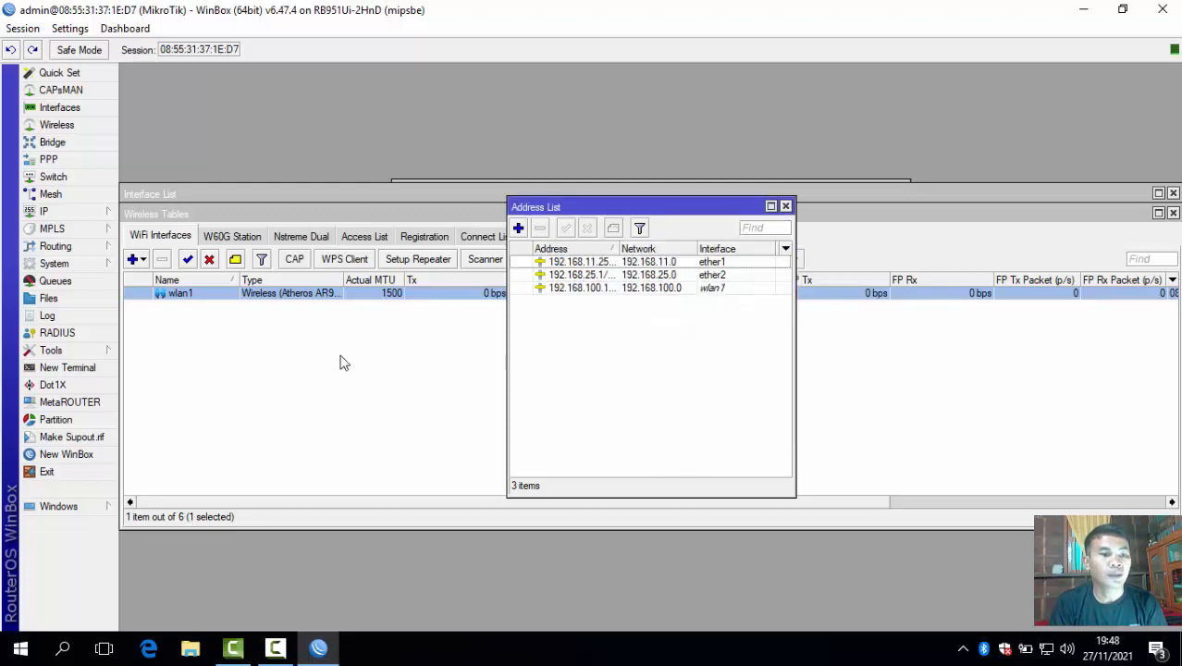
{"action": "left_click", "coordinate": [91, 212]}
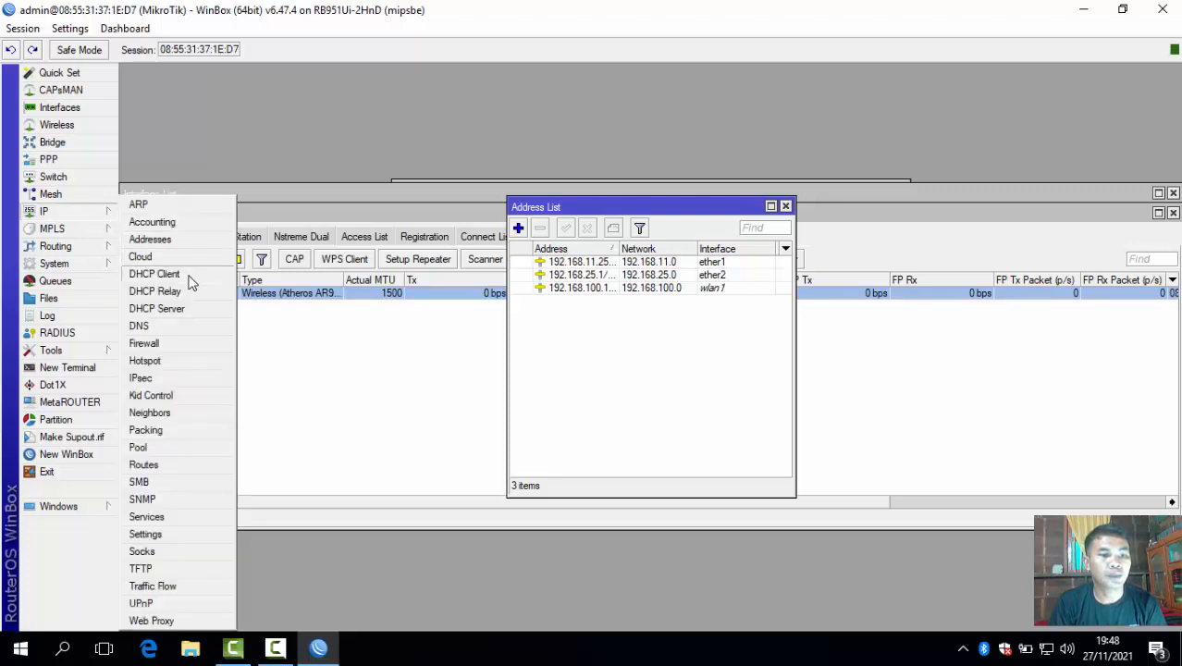
Open IP > Hotspot, view the empty Servers list and launch the Hotspot Setup wizard.
{"action": "left_click", "coordinate": [146, 360]}
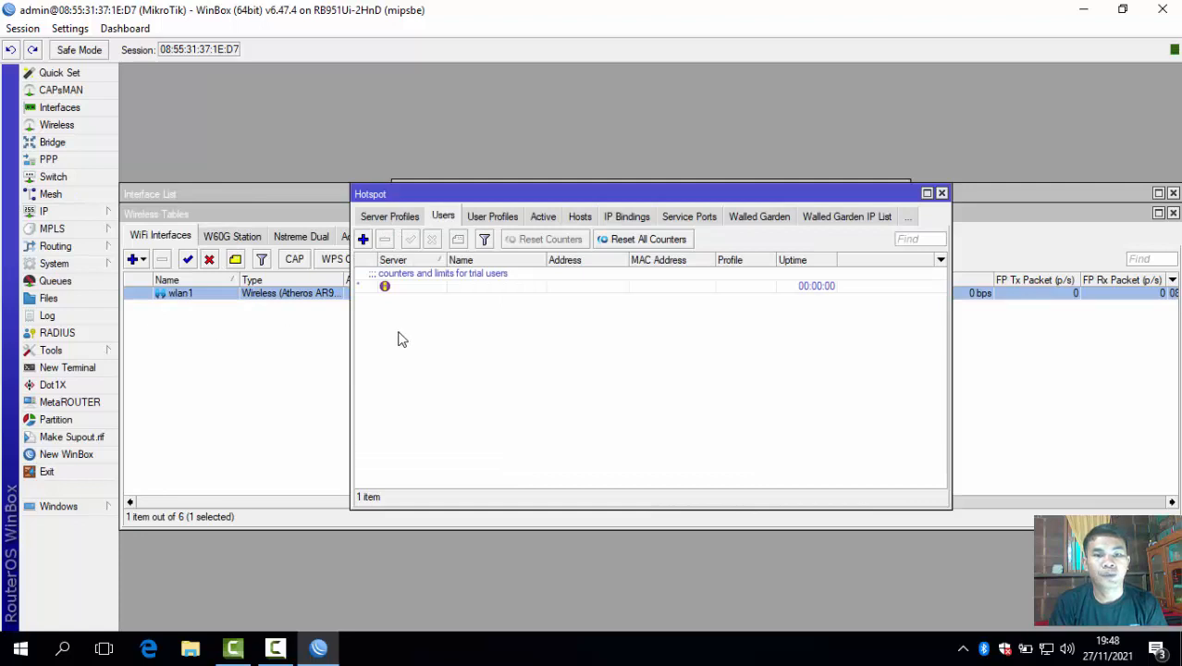
{"action": "left_click", "coordinate": [388, 220]}
{"action": "left_click", "coordinate": [385, 220]}
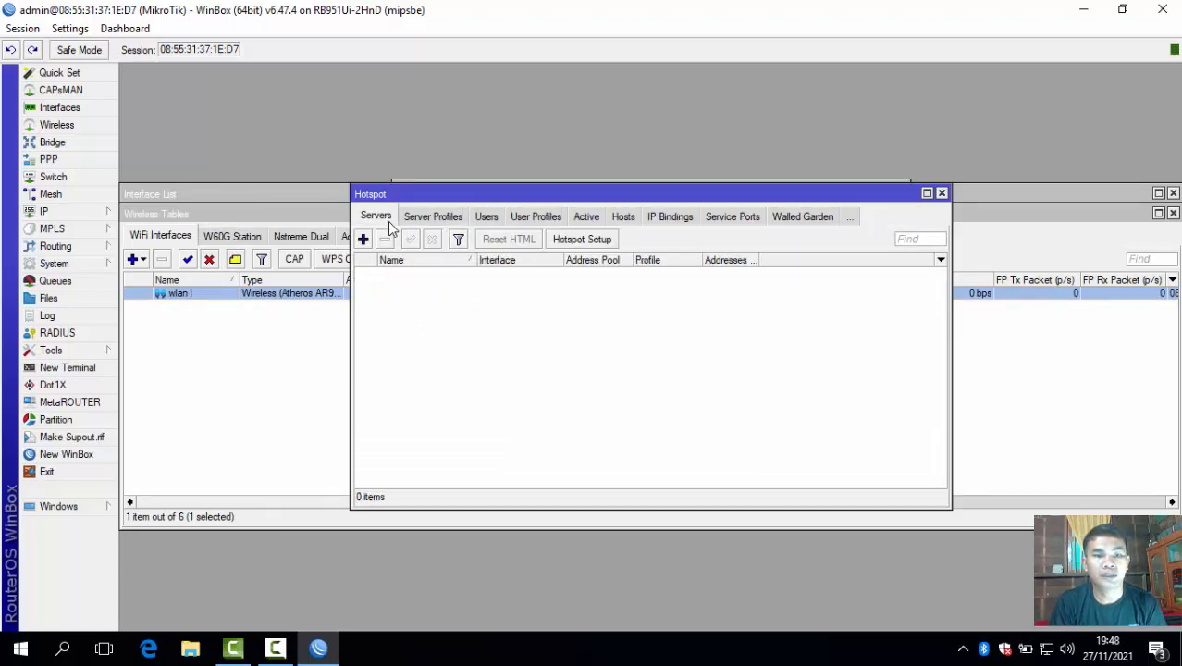
{"action": "left_click", "coordinate": [580, 240]}
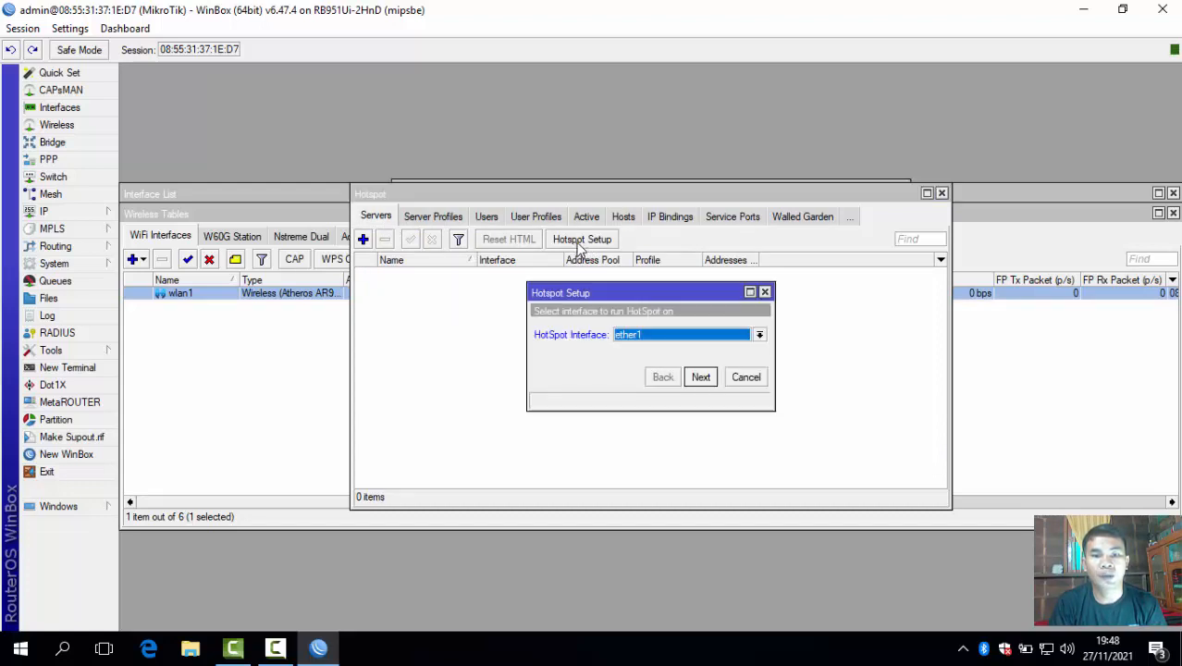
Choose wlan1, accepting 192.168.100.1/24, the suggested pool, no certificate, SMTP 0.0.0.0 and DNS servers.
{"action": "left_click", "coordinate": [669, 336]}
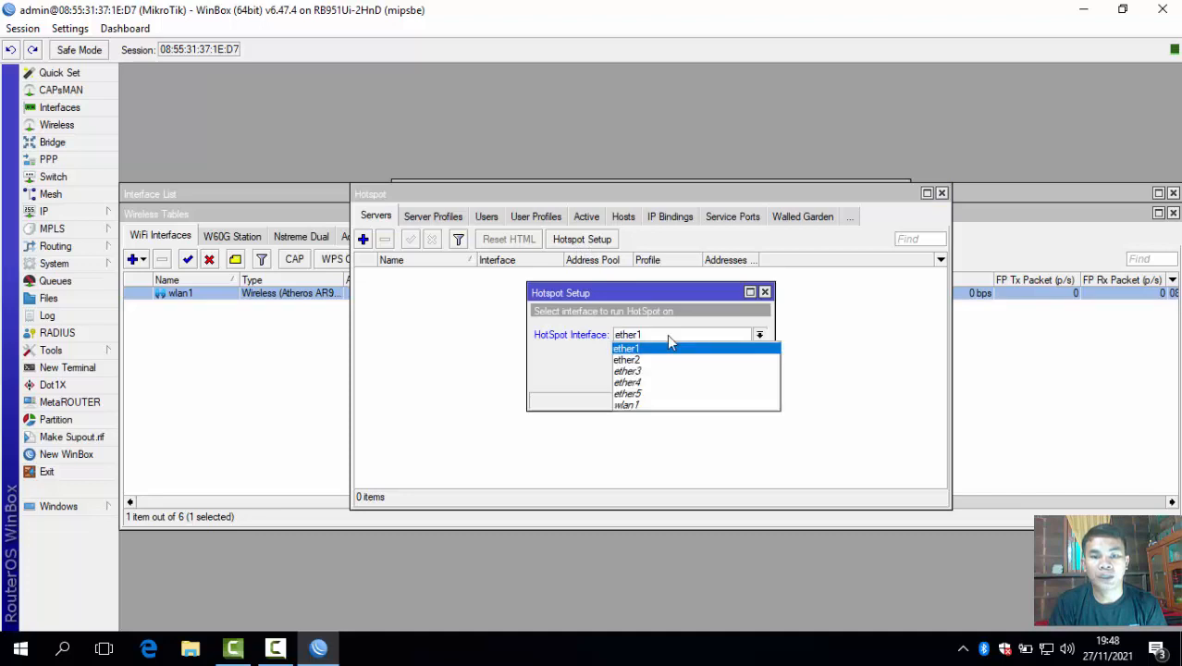
{"action": "left_click", "coordinate": [656, 406]}
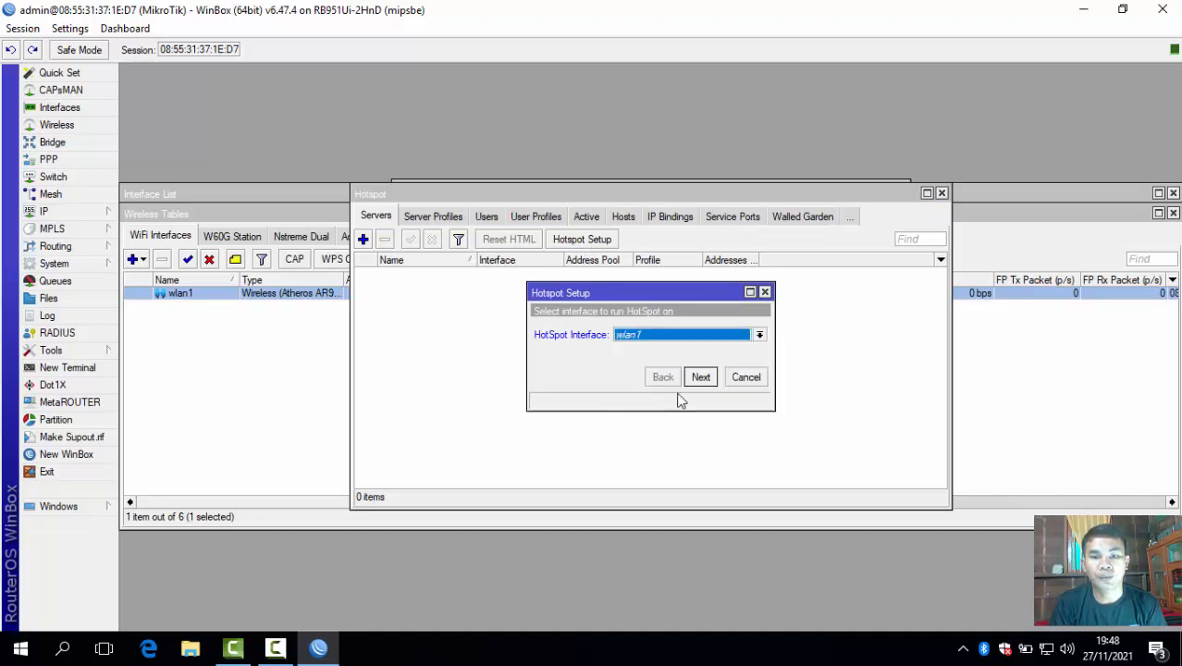
{"action": "left_click", "coordinate": [700, 378]}
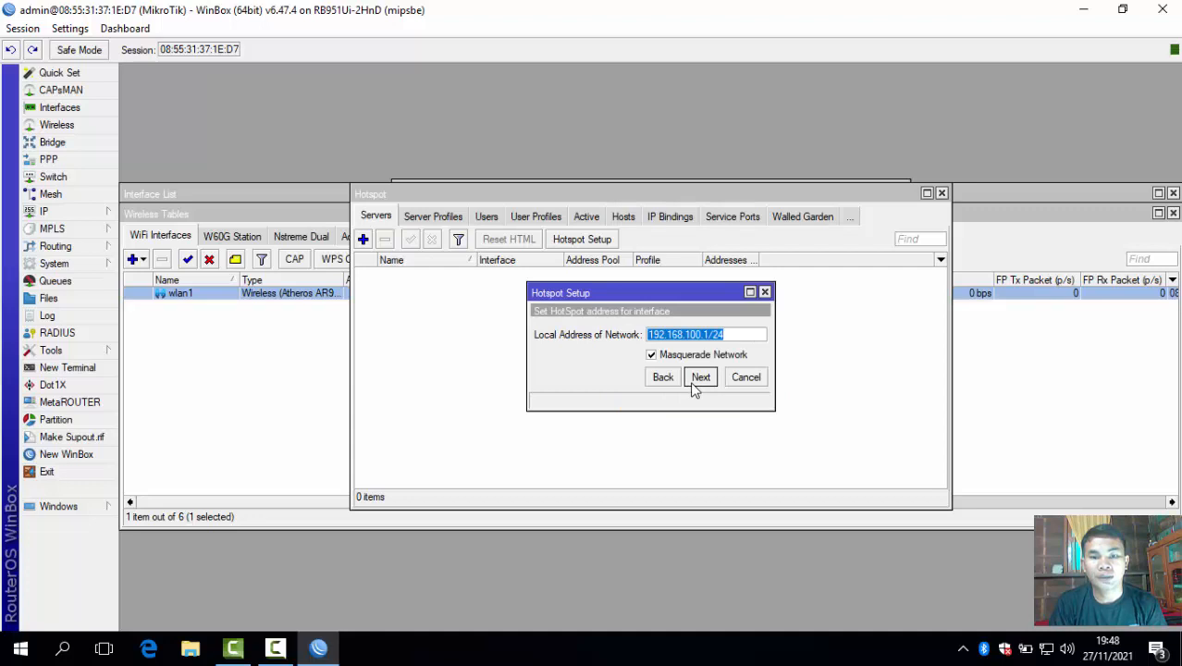
{"action": "left_click", "coordinate": [701, 378]}
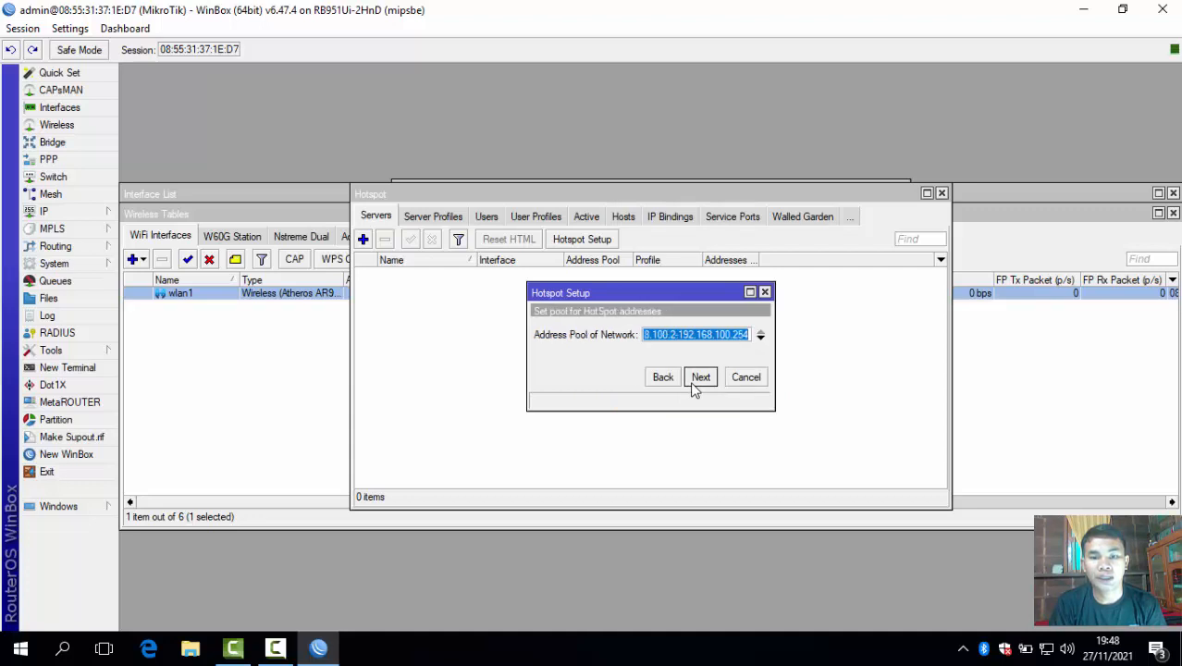
{"action": "left_click", "coordinate": [700, 377]}
{"action": "left_click", "coordinate": [700, 377]}
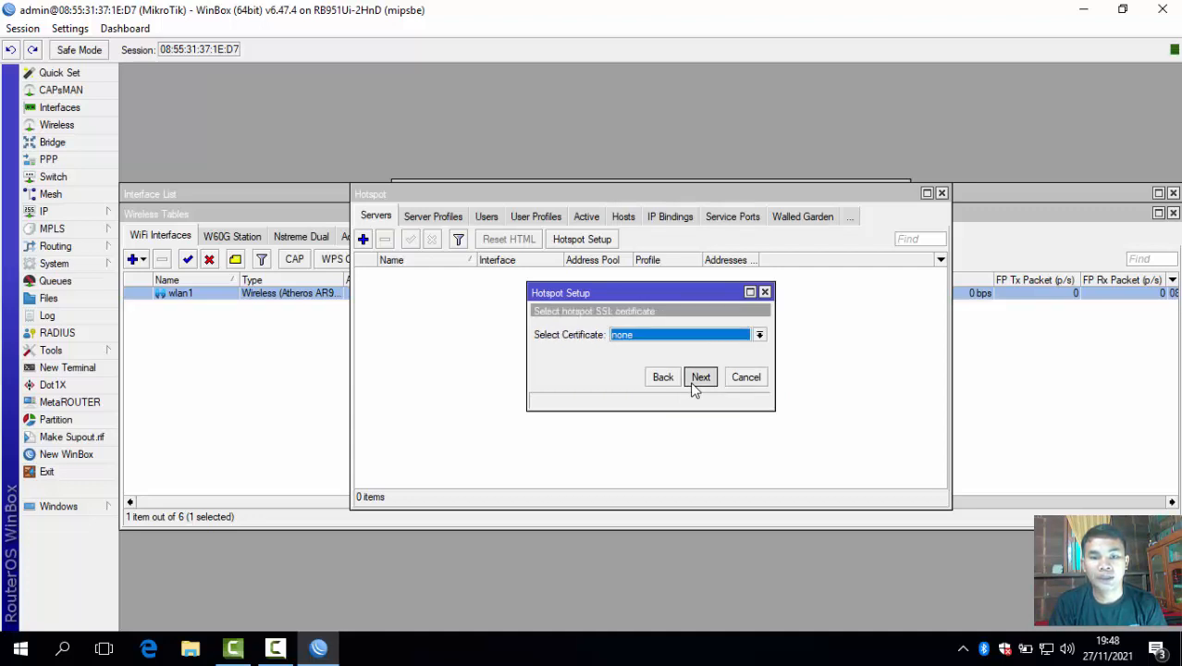
{"action": "left_click", "coordinate": [701, 377]}
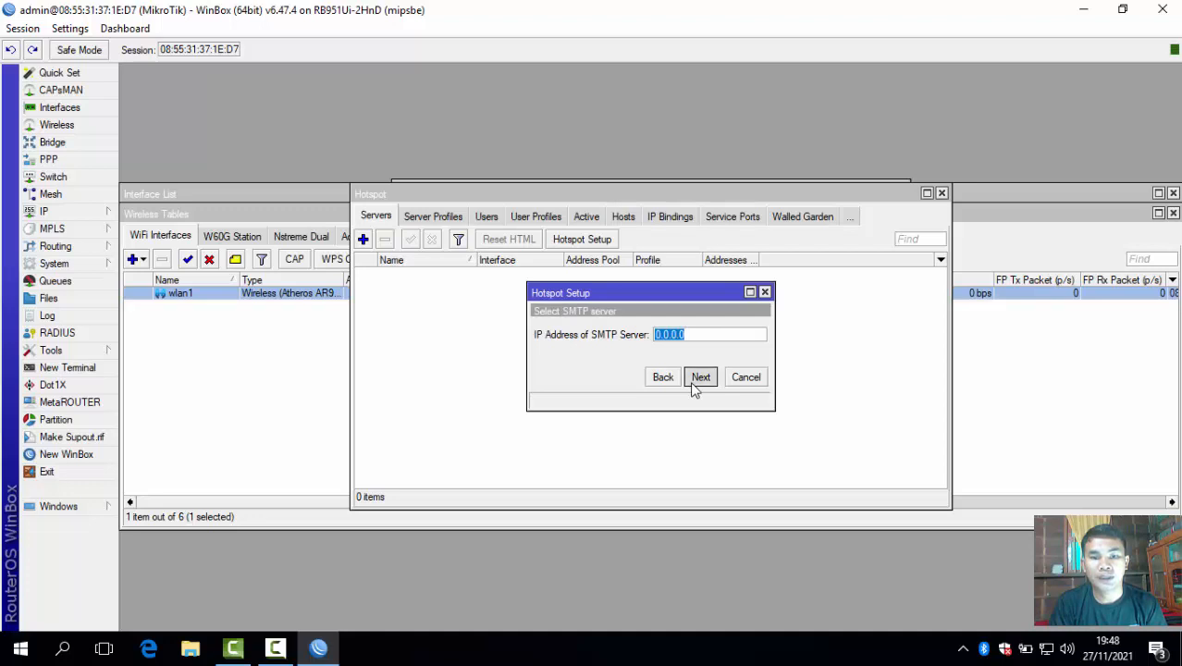
{"action": "left_click", "coordinate": [700, 377]}
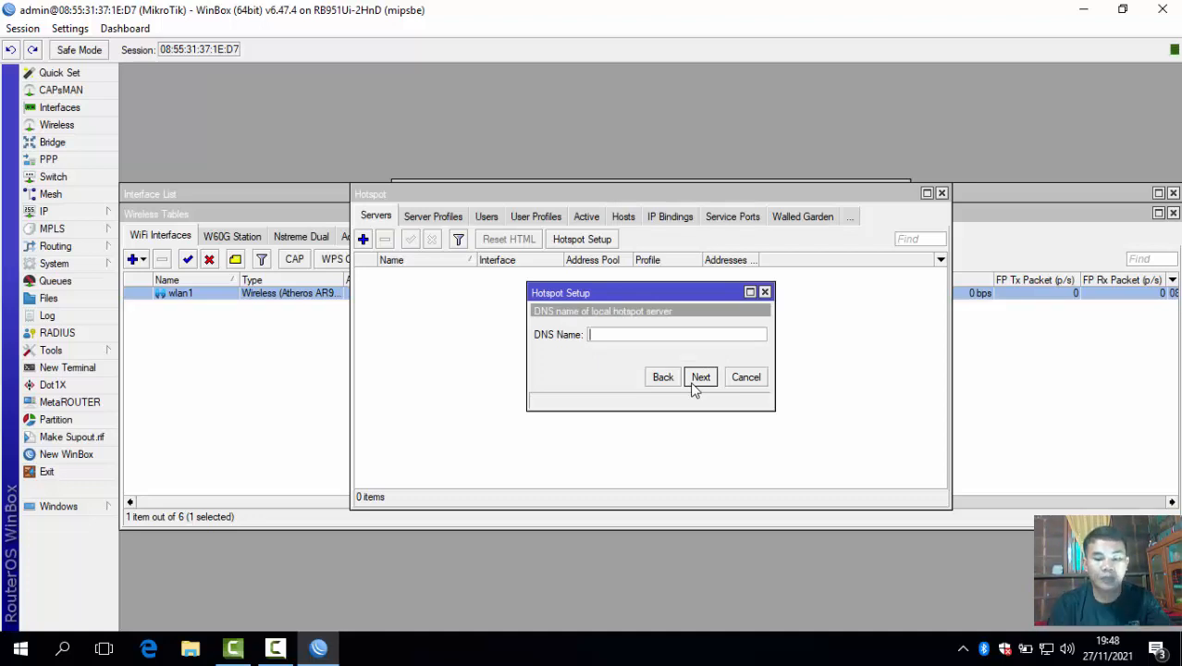
Enter DNS name mitratek.com, set the hotspot user's password, finish setup and check the Users list.
{"action": "type", "text": "mitr"}
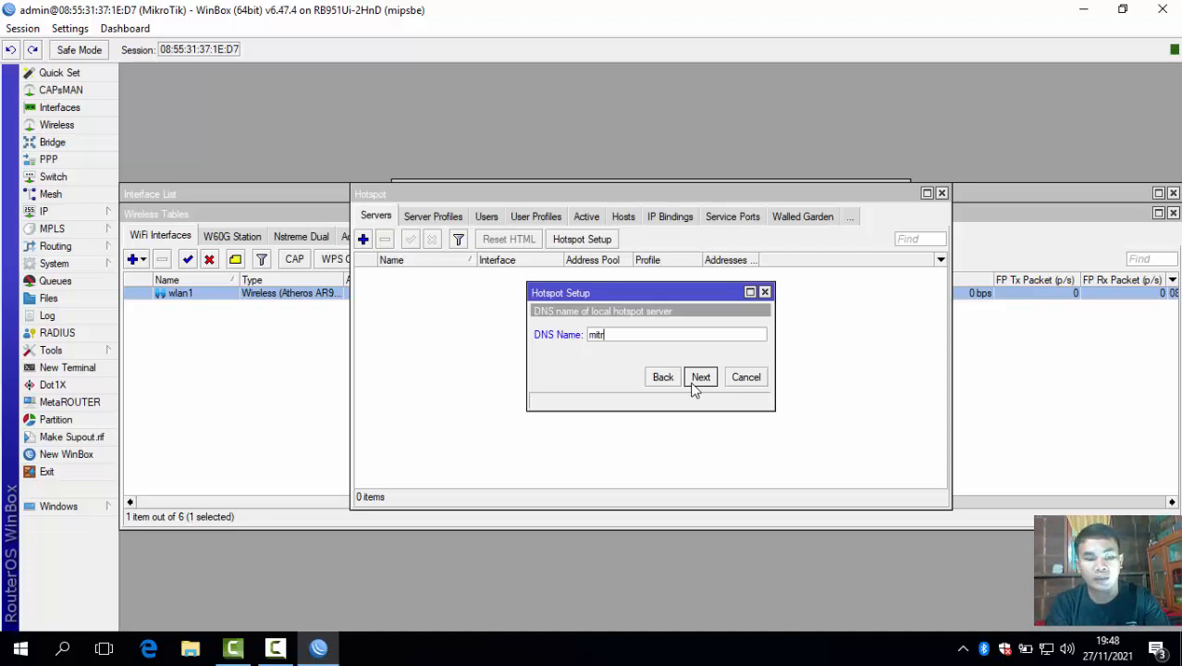
{"action": "type", "text": "ate"}
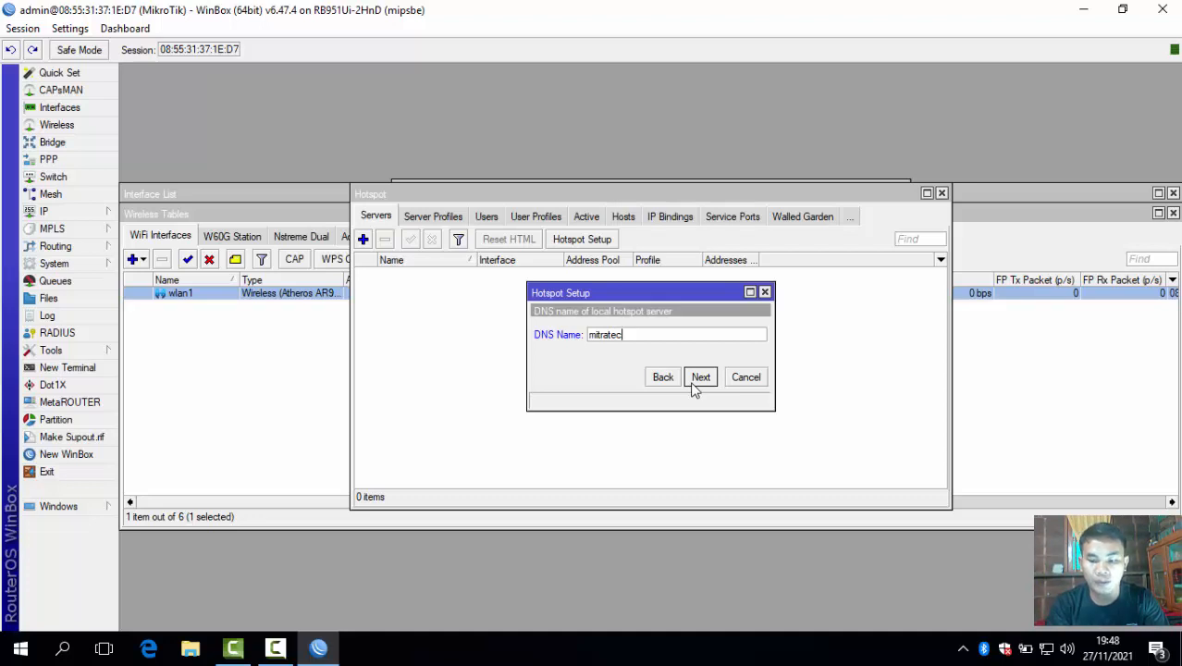
{"action": "type", "text": "k.com"}
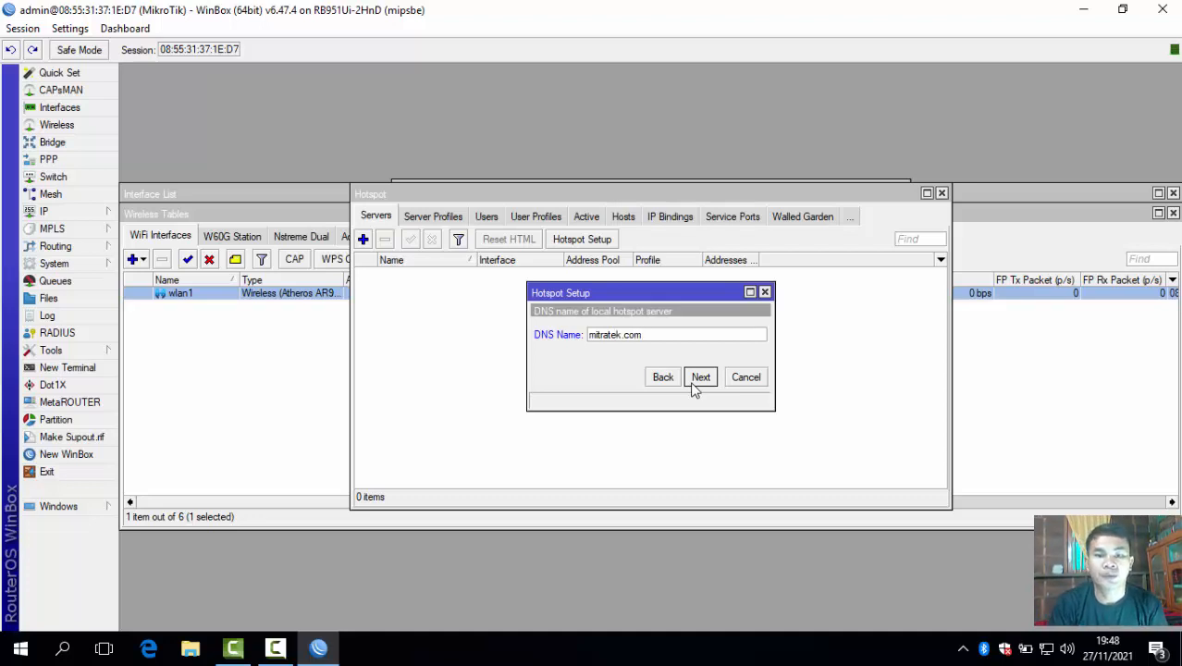
{"action": "left_click", "coordinate": [699, 378]}
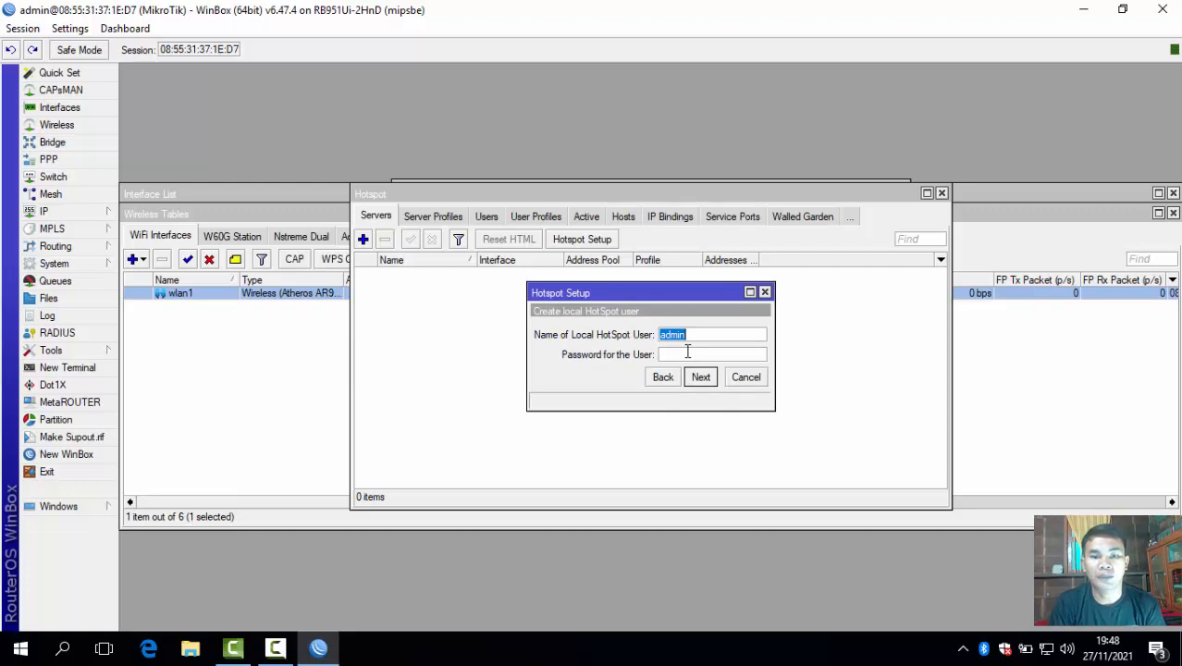
{"action": "left_click", "coordinate": [687, 353]}
{"action": "type", "text": "admin"}
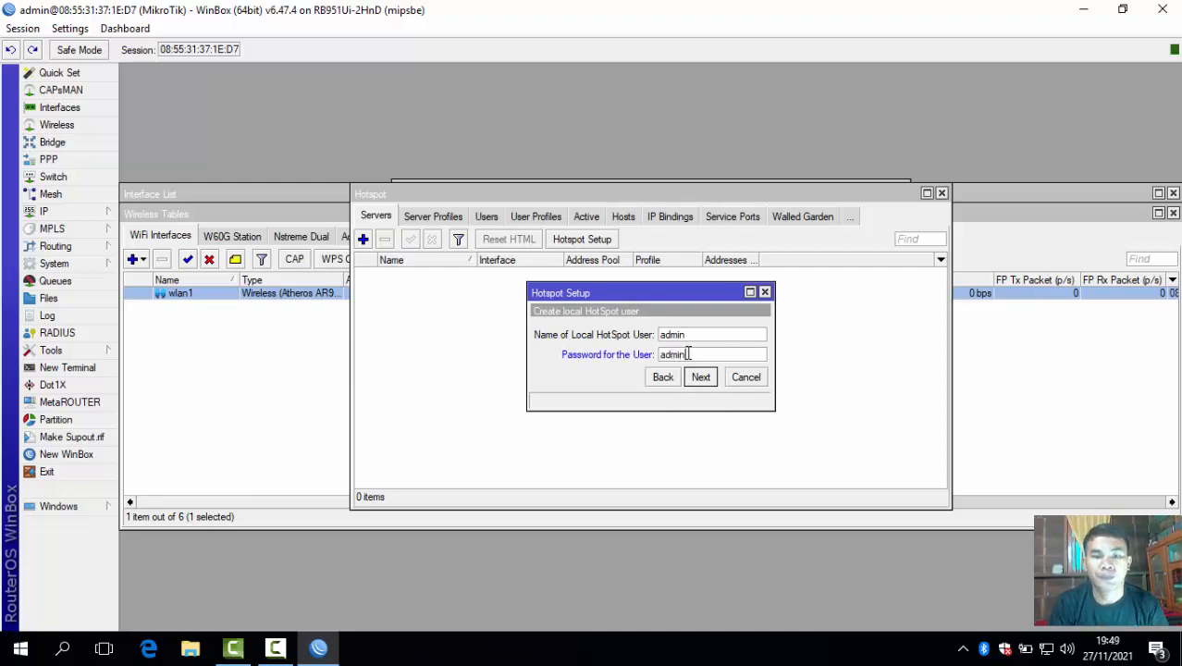
{"action": "left_click", "coordinate": [709, 381]}
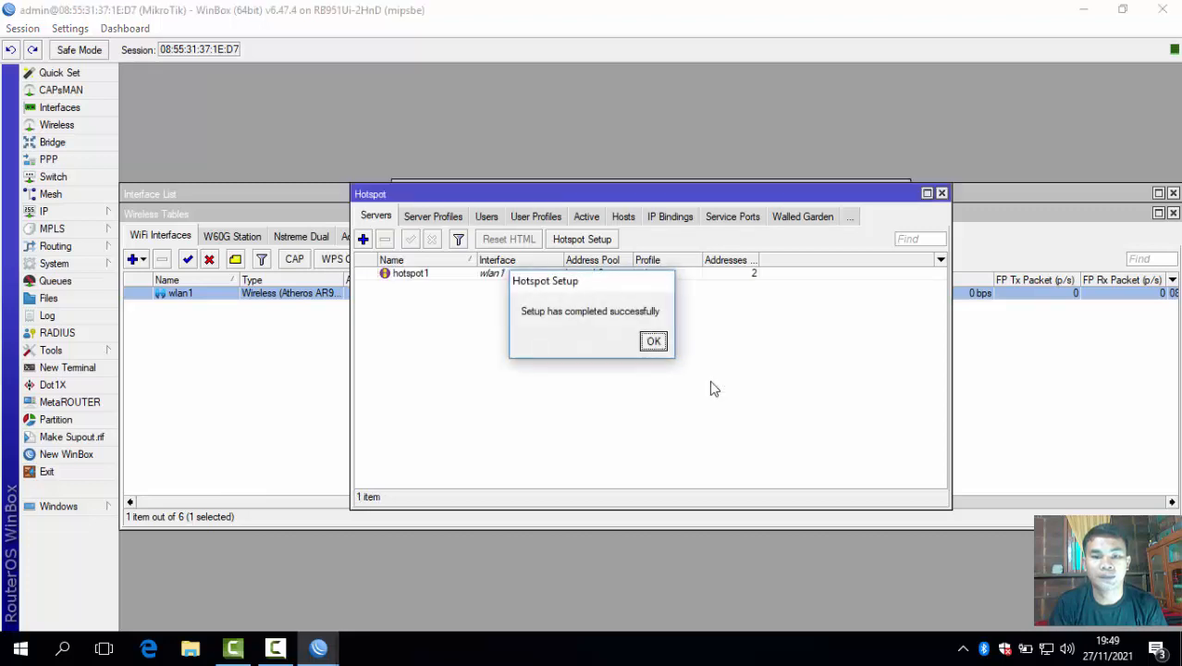
{"action": "left_click", "coordinate": [658, 349]}
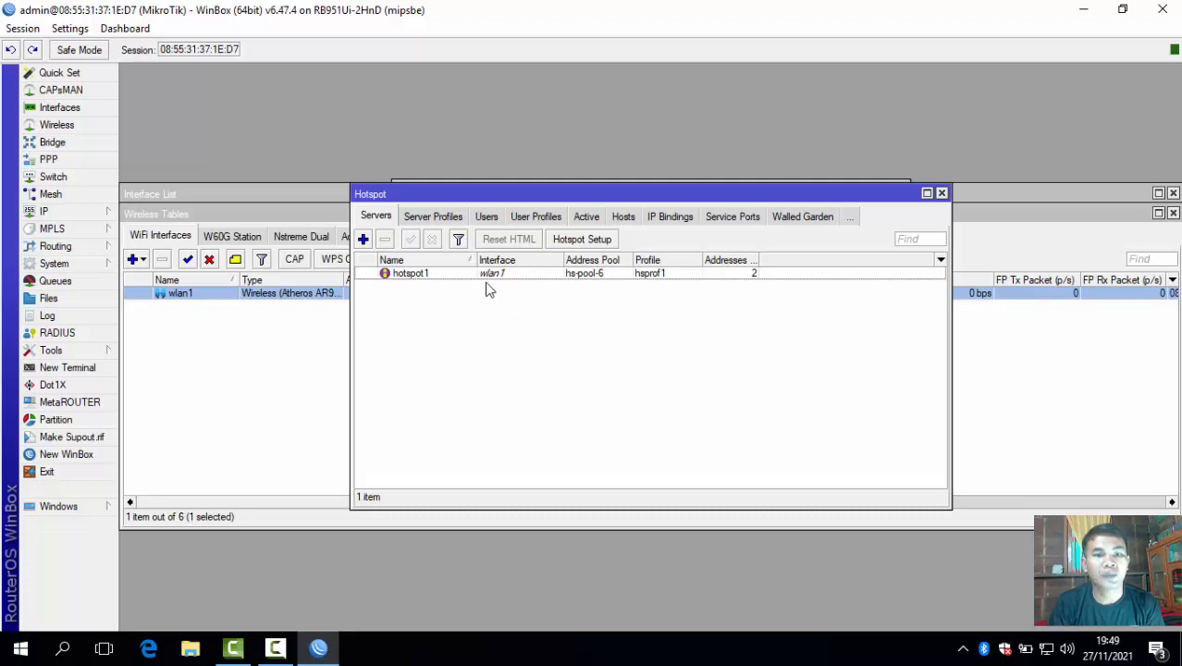
{"action": "left_click", "coordinate": [486, 220]}
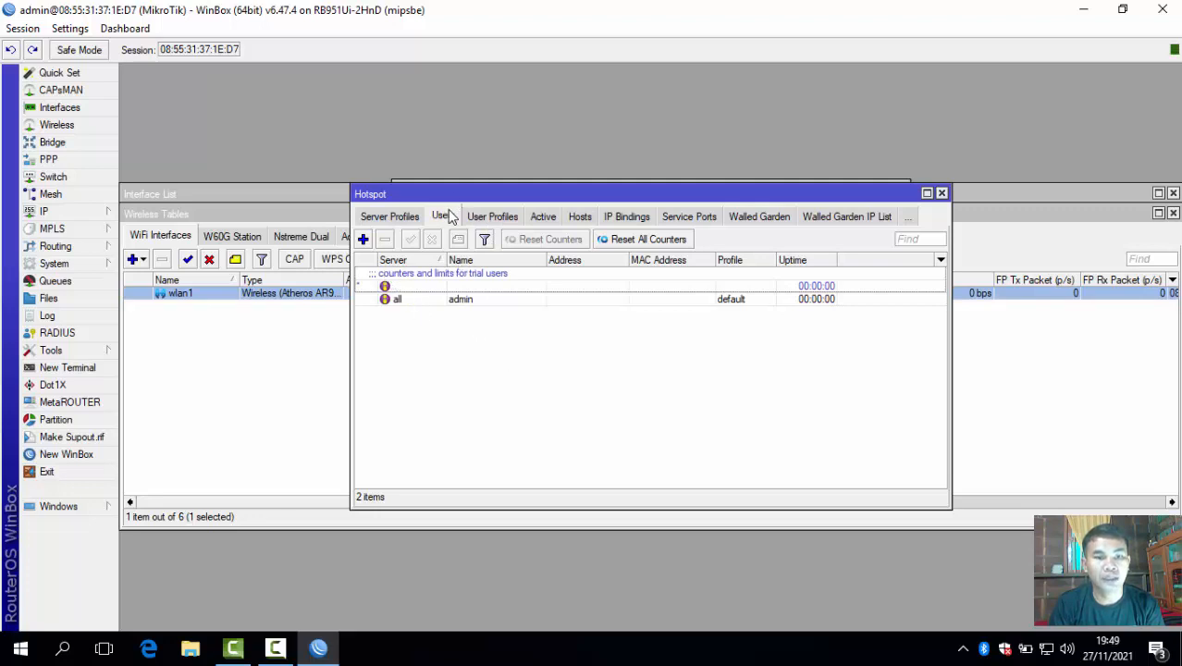
Check the mitratek.com server profile and hotspot1 server, then add a new user from the Users tab.
{"action": "left_click", "coordinate": [411, 220]}
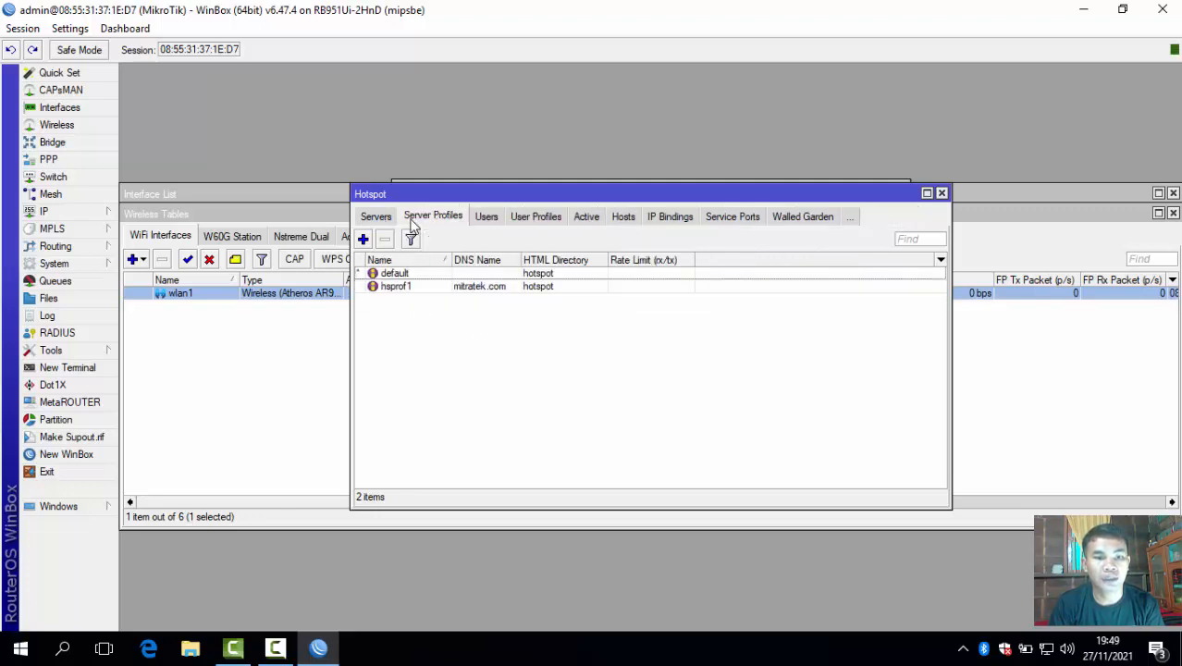
{"action": "left_click", "coordinate": [374, 216]}
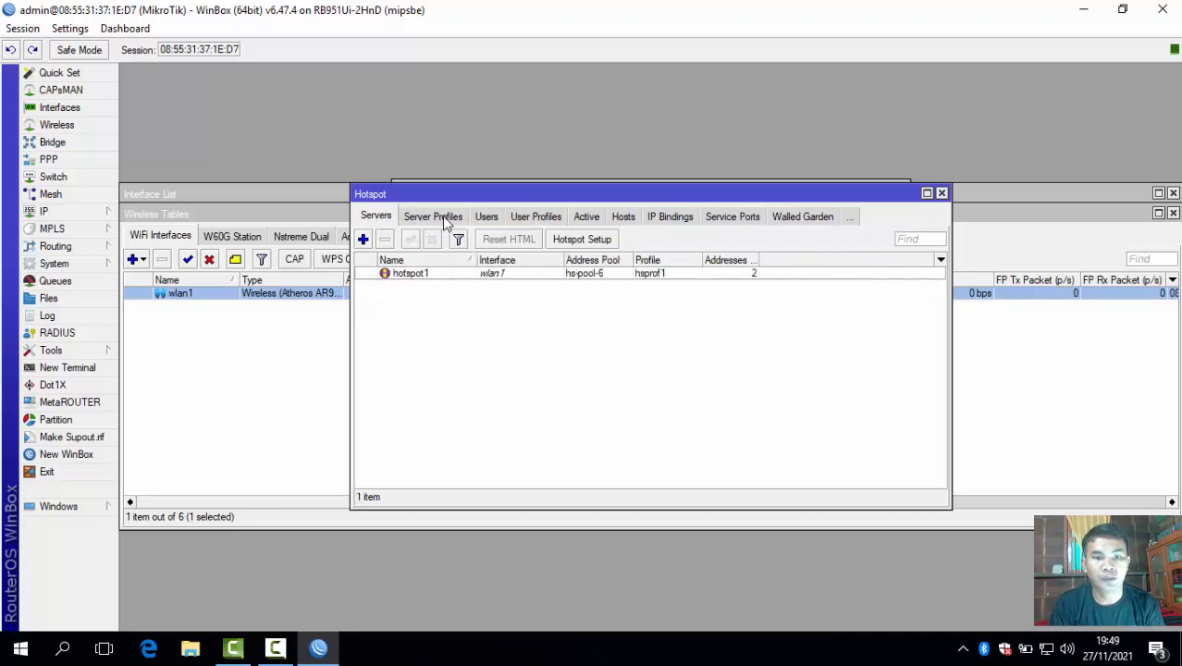
{"action": "left_click", "coordinate": [487, 218]}
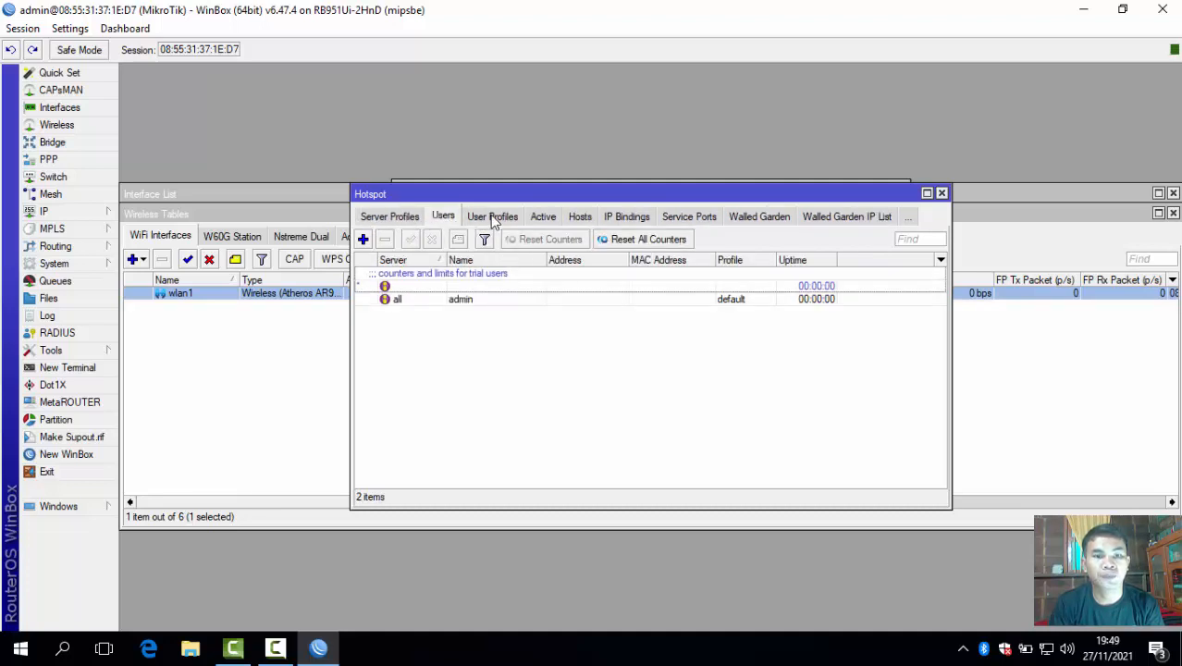
{"action": "left_click", "coordinate": [363, 238]}
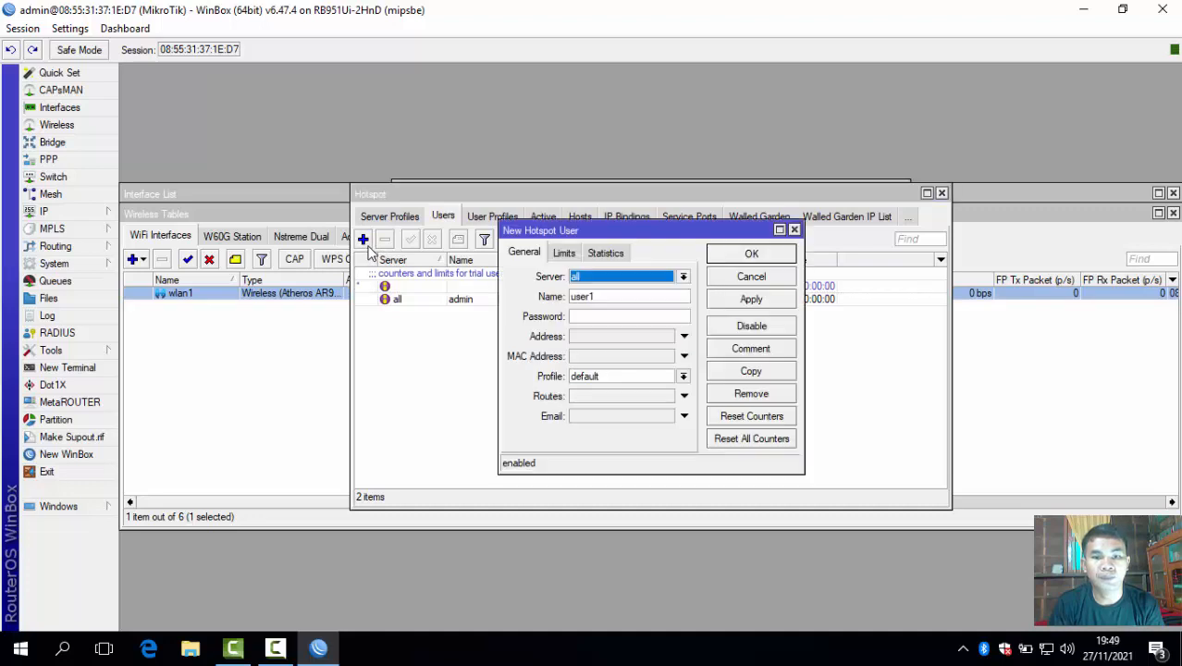
Replace the default name with the new user's name, enter its password, and save the user.
{"action": "left_click", "coordinate": [612, 298]}
{"action": "key", "text": "BackSpace"}
{"action": "key", "text": "BackSpace"}
{"action": "key", "text": "BackSpace"}
{"action": "key", "text": "BackSpace"}
{"action": "key", "text": "BackSpace"}
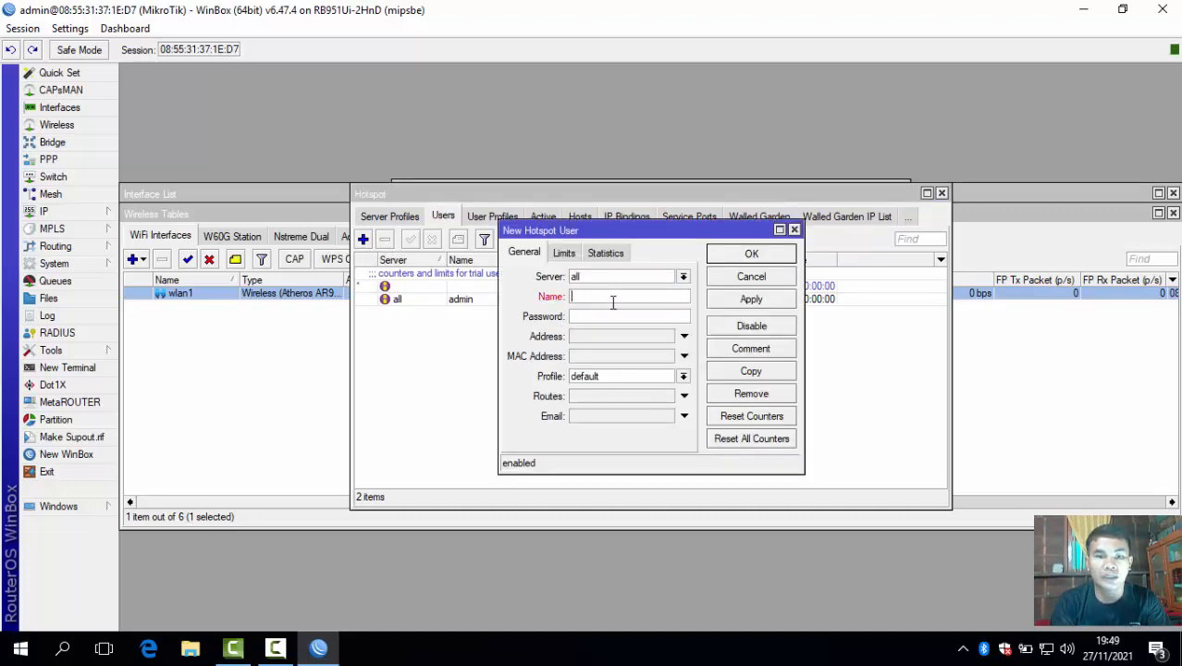
{"action": "type", "text": "saddam"}
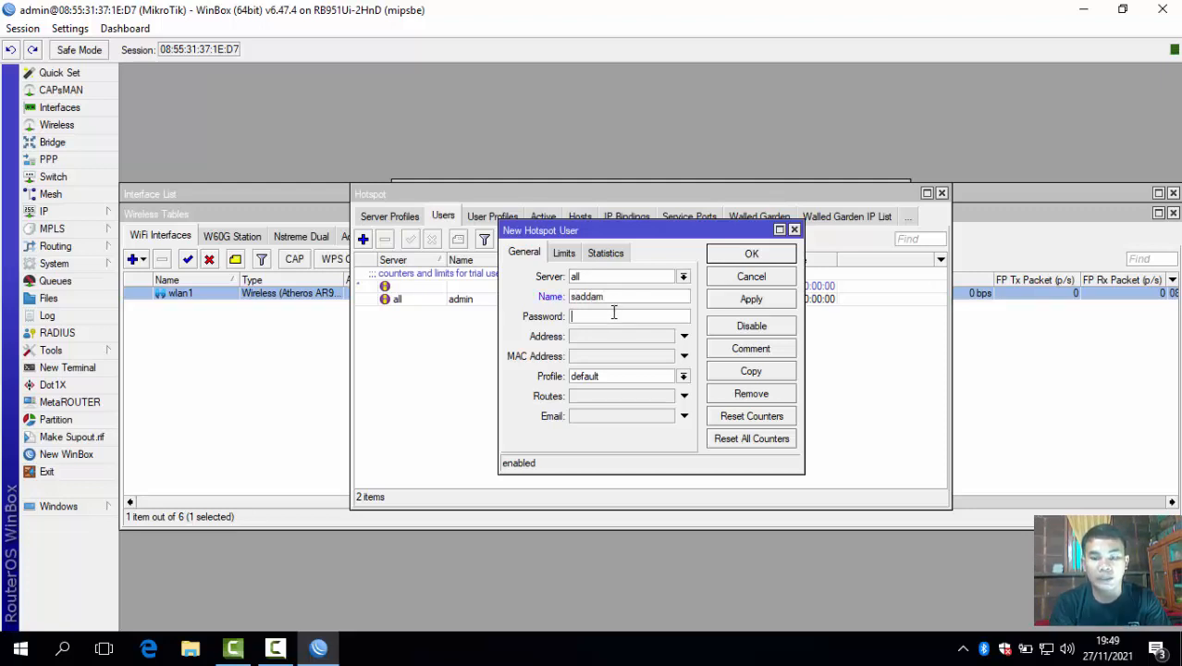
{"action": "left_click", "coordinate": [614, 313]}
{"action": "type", "text": "*****"}
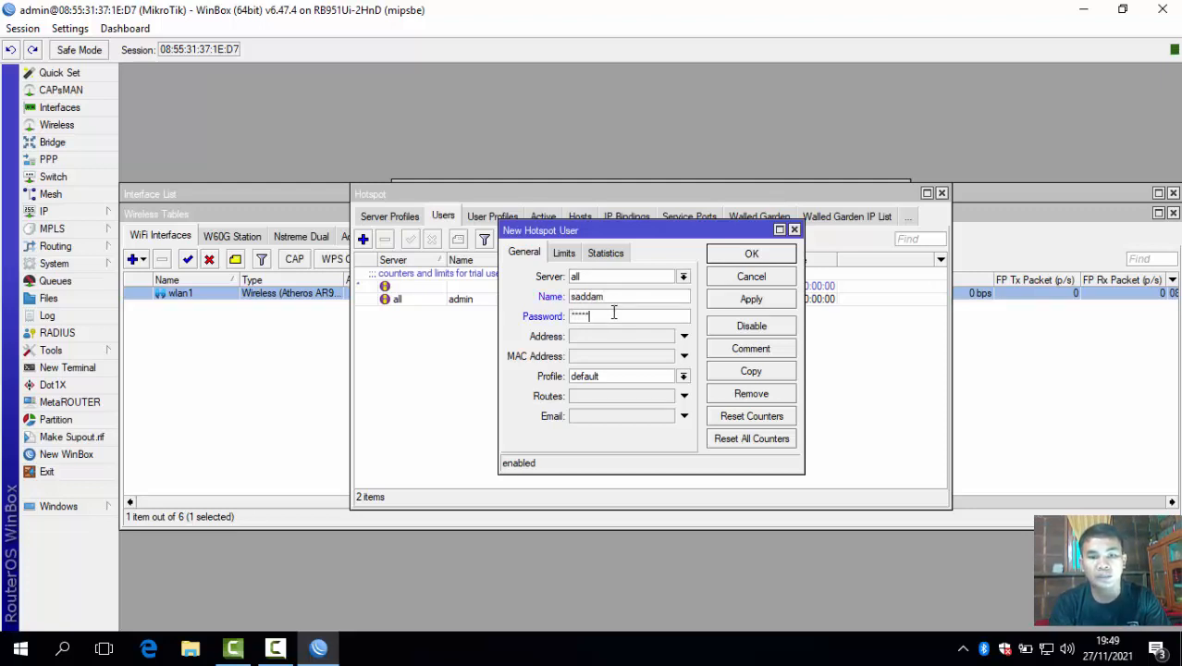
{"action": "key", "text": "BackSpace"}
{"action": "key", "text": "BackSpace"}
{"action": "key", "text": "BackSpace"}
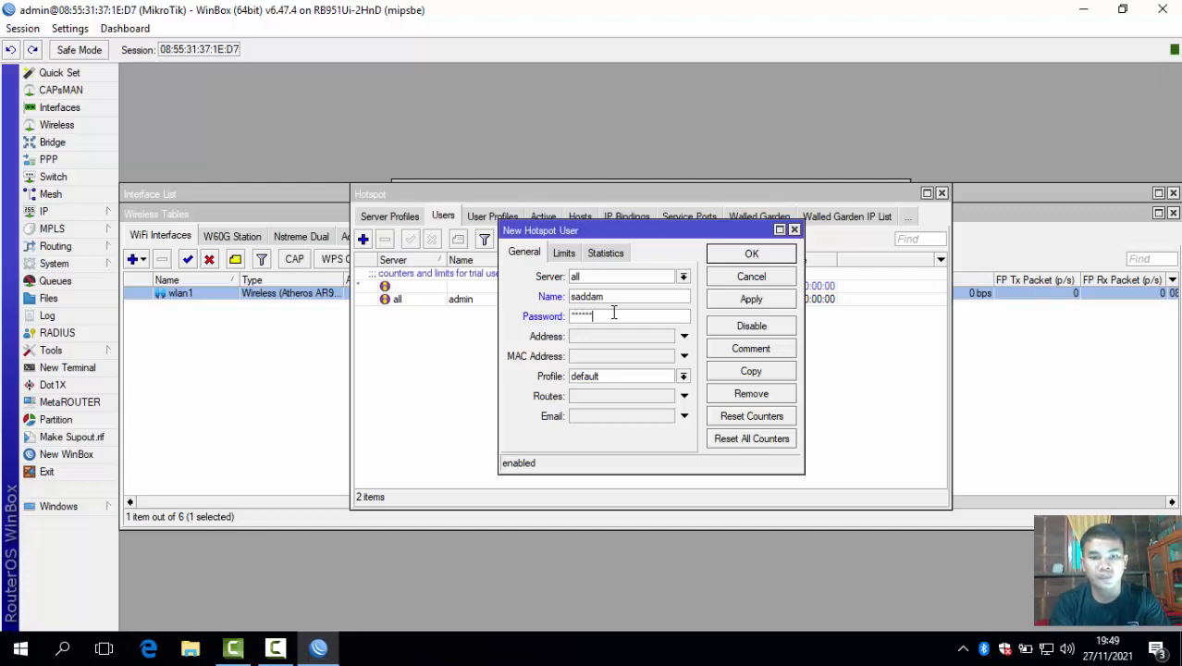
{"action": "left_click", "coordinate": [751, 302]}
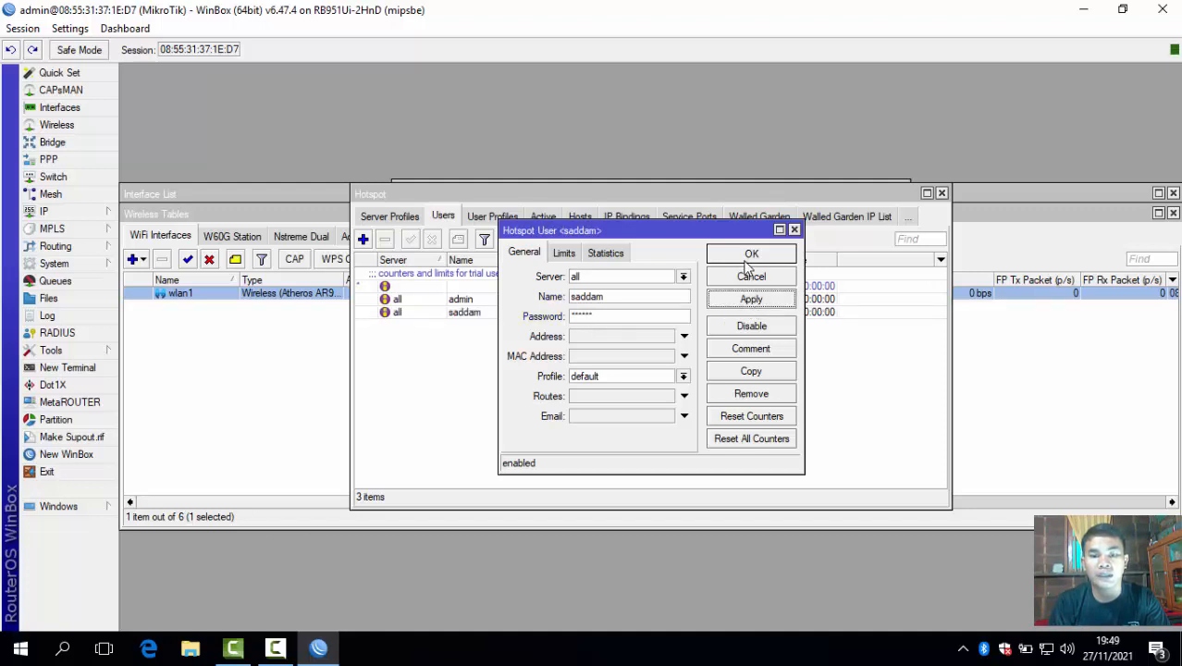
{"action": "left_click", "coordinate": [745, 261]}
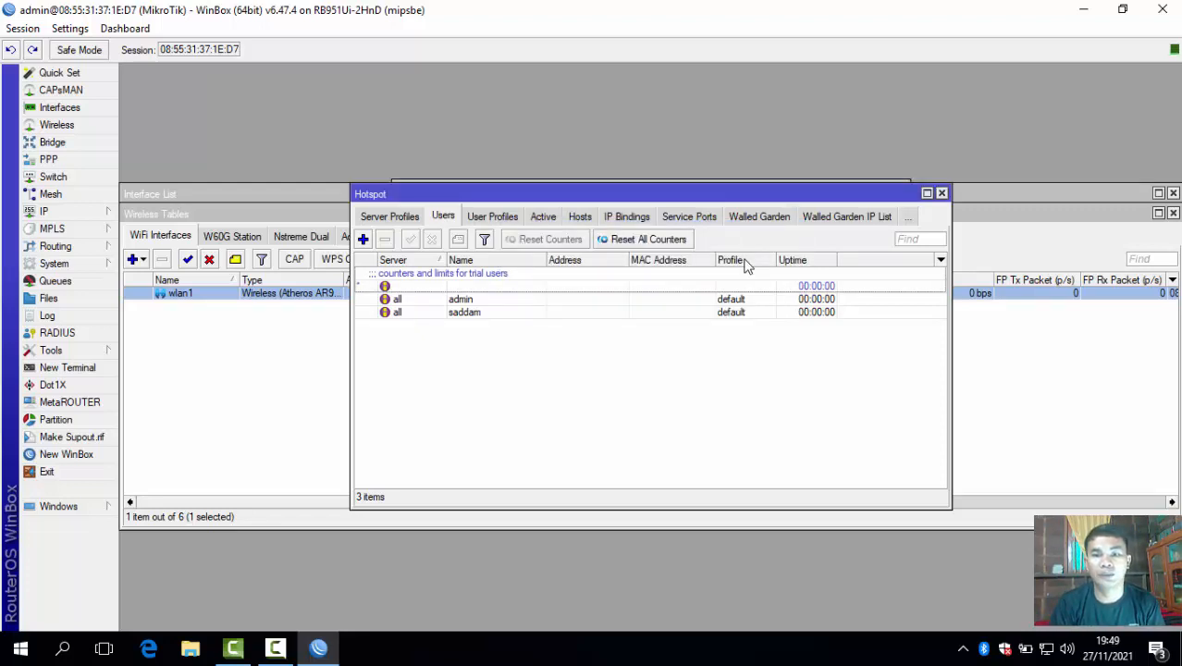
Close the hotspot, IP address, wireless, interface, DHCP, firewall, terminal and route windows, then quit WinBox.
{"action": "left_click", "coordinate": [942, 194]}
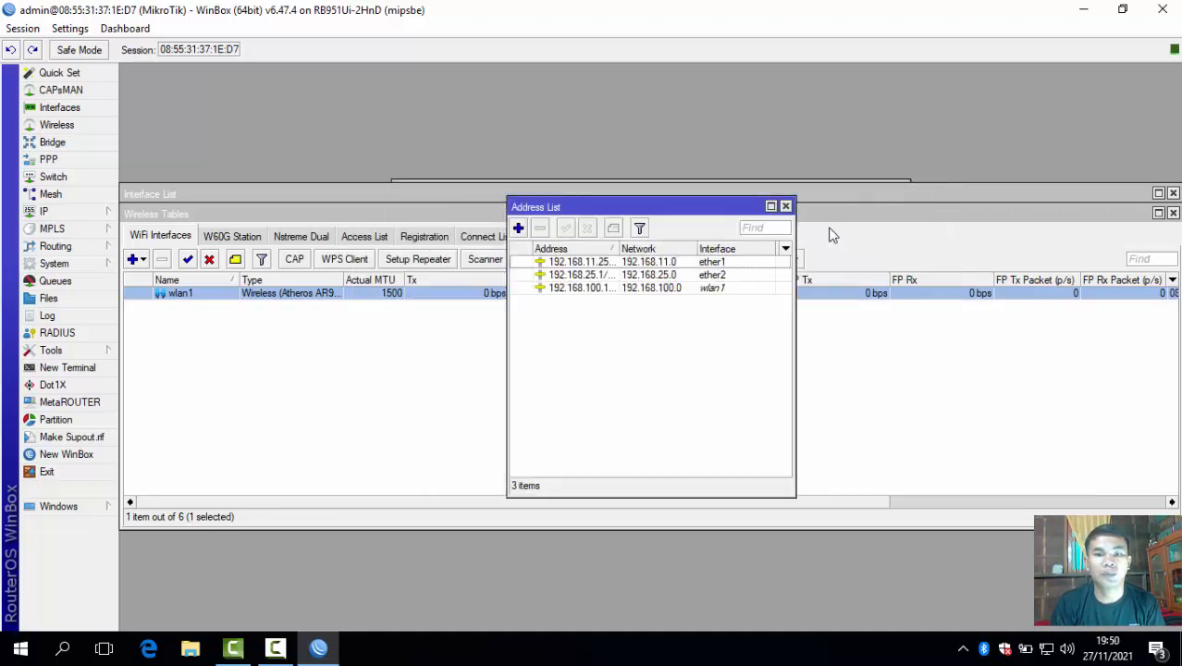
{"action": "left_click", "coordinate": [785, 206]}
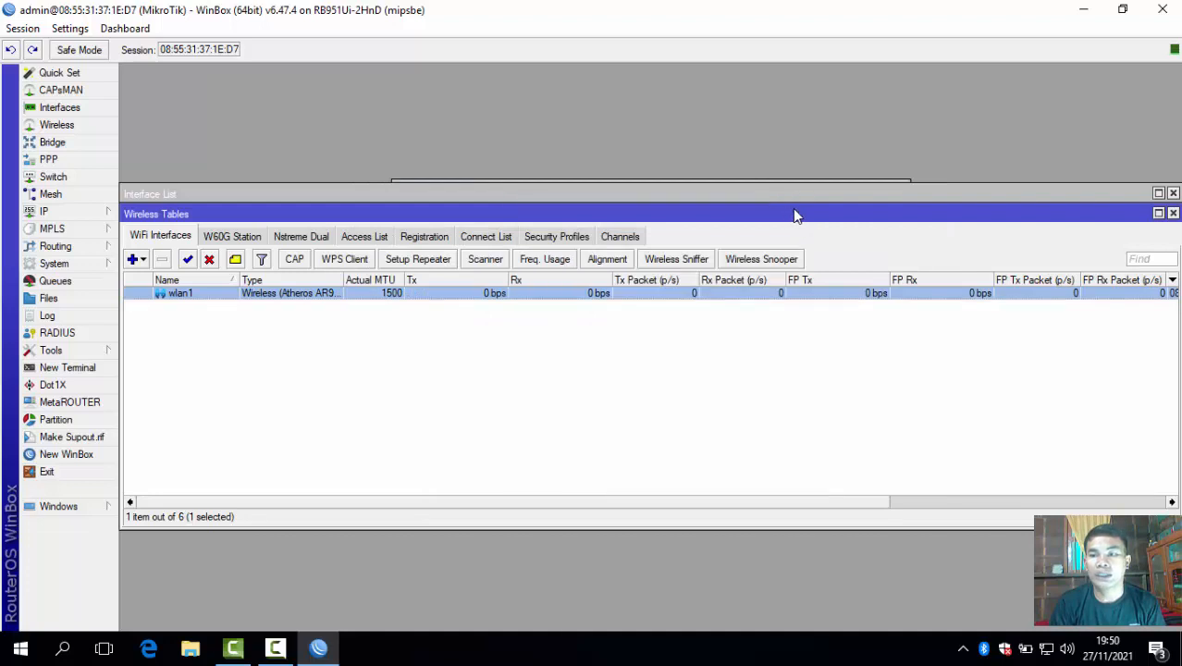
{"action": "left_click", "coordinate": [1173, 214]}
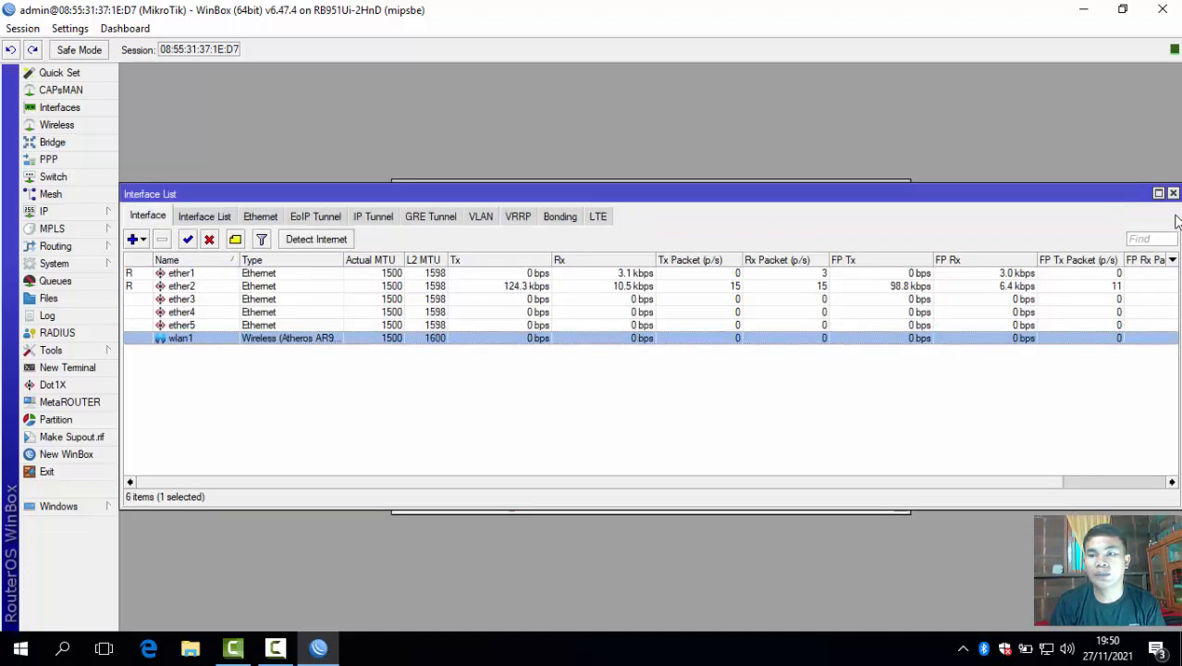
{"action": "left_click", "coordinate": [1173, 193]}
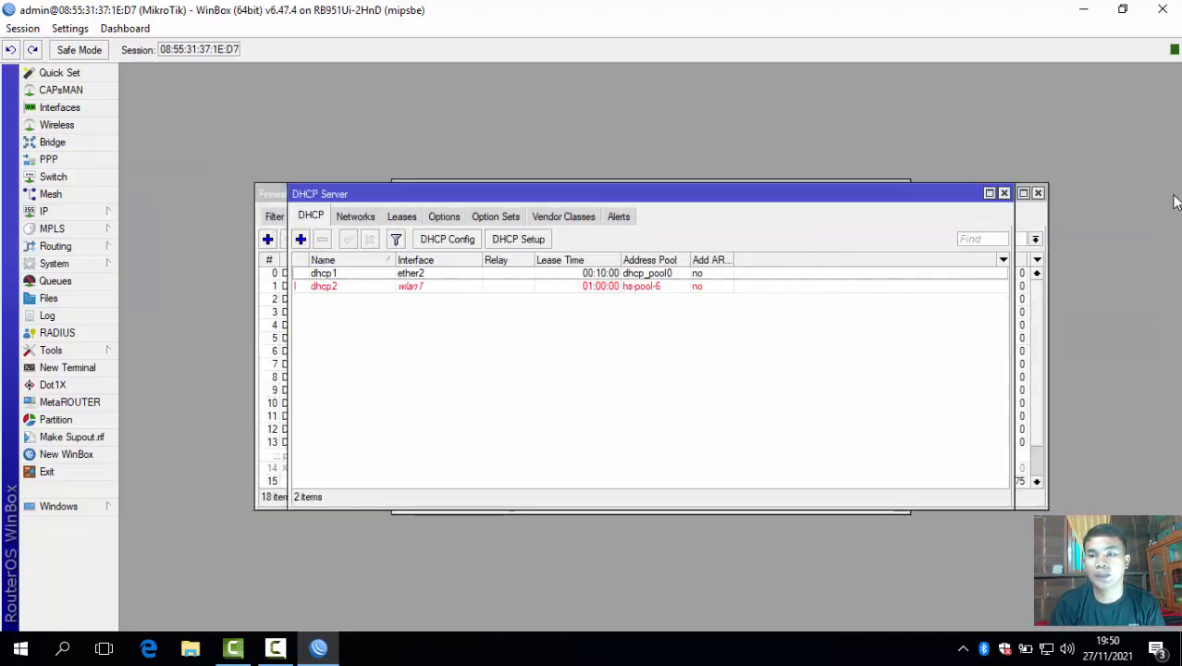
{"action": "left_click", "coordinate": [1003, 194]}
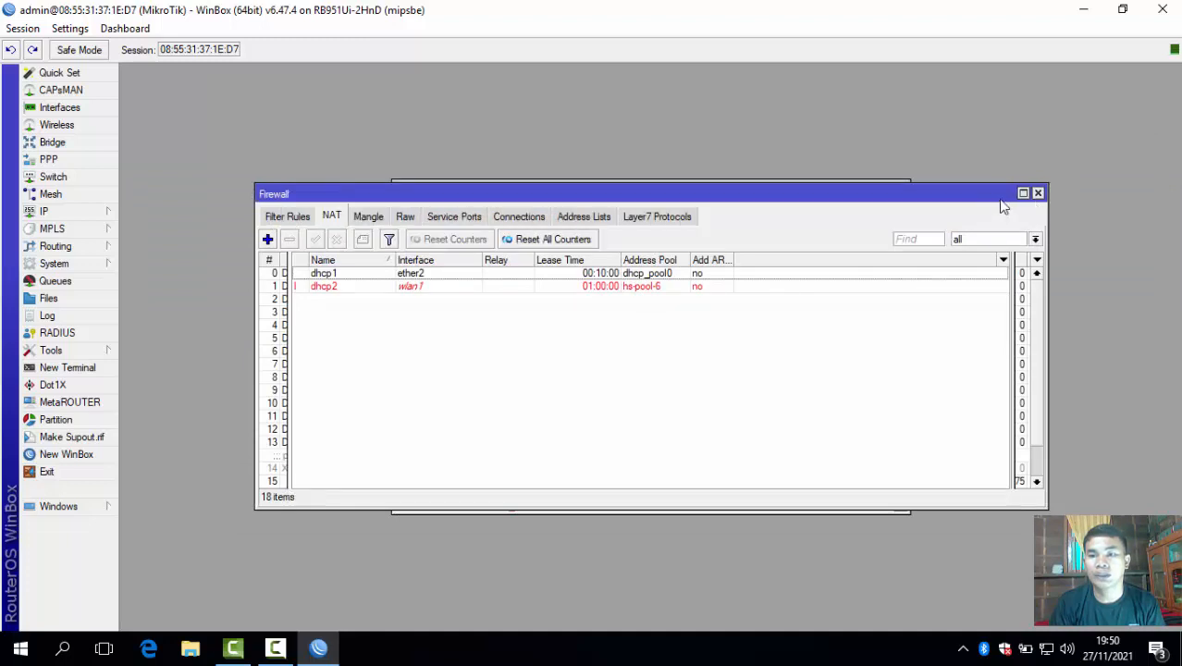
{"action": "left_click", "coordinate": [1038, 194]}
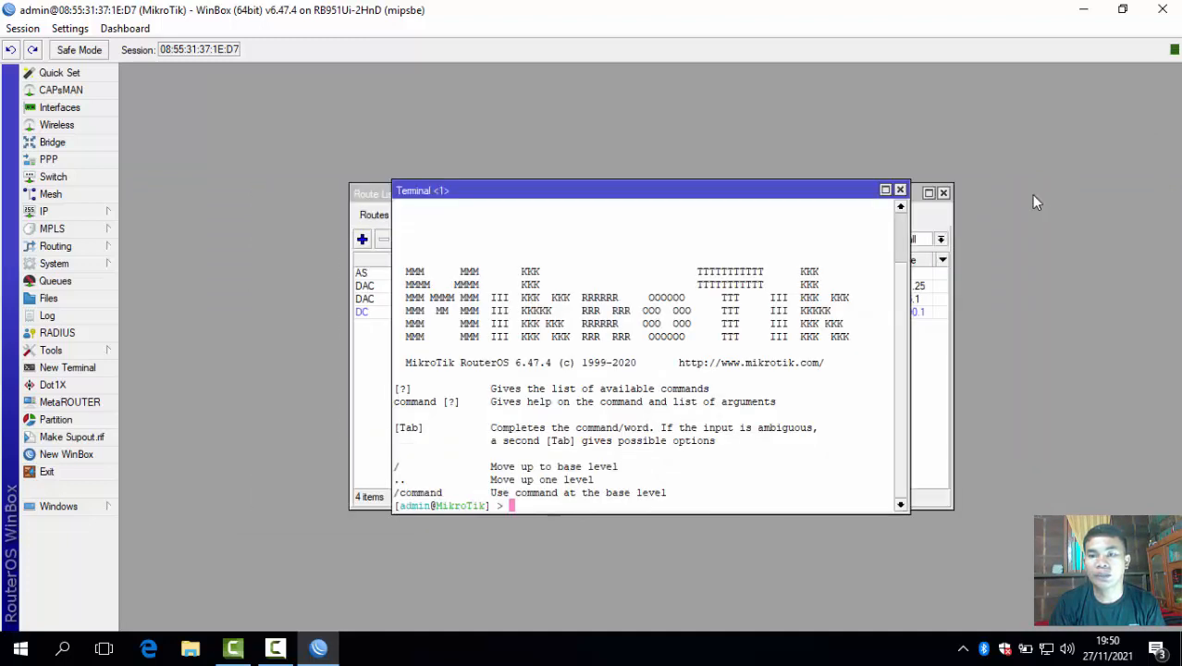
{"action": "left_click", "coordinate": [899, 191]}
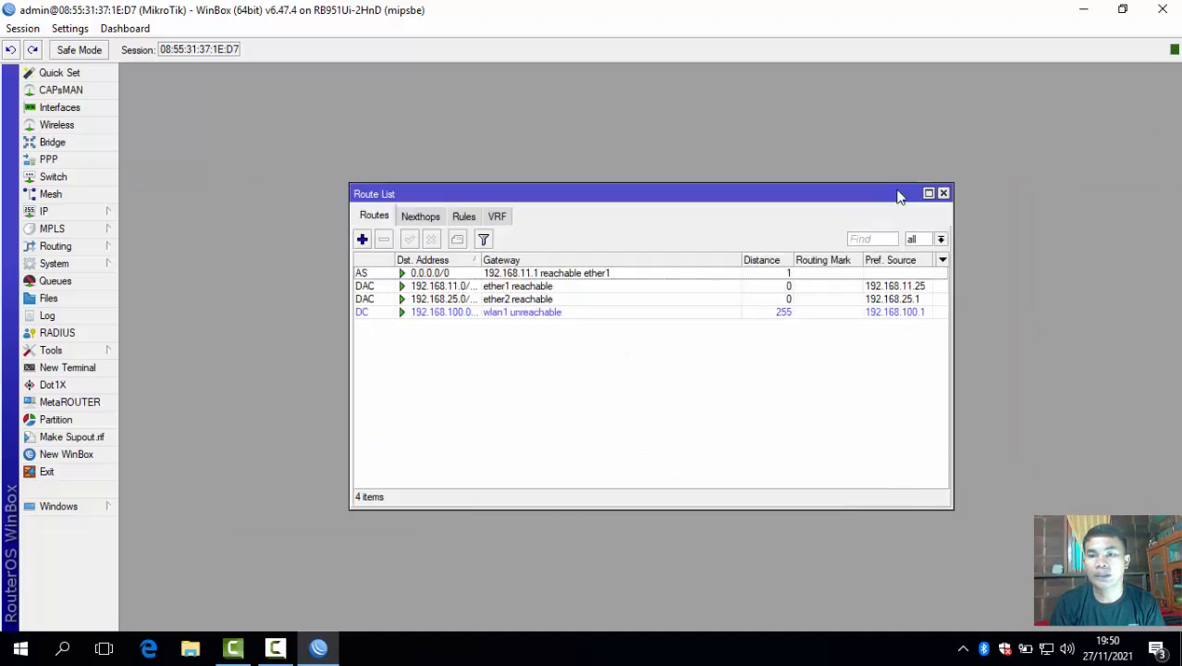
{"action": "left_click", "coordinate": [944, 194]}
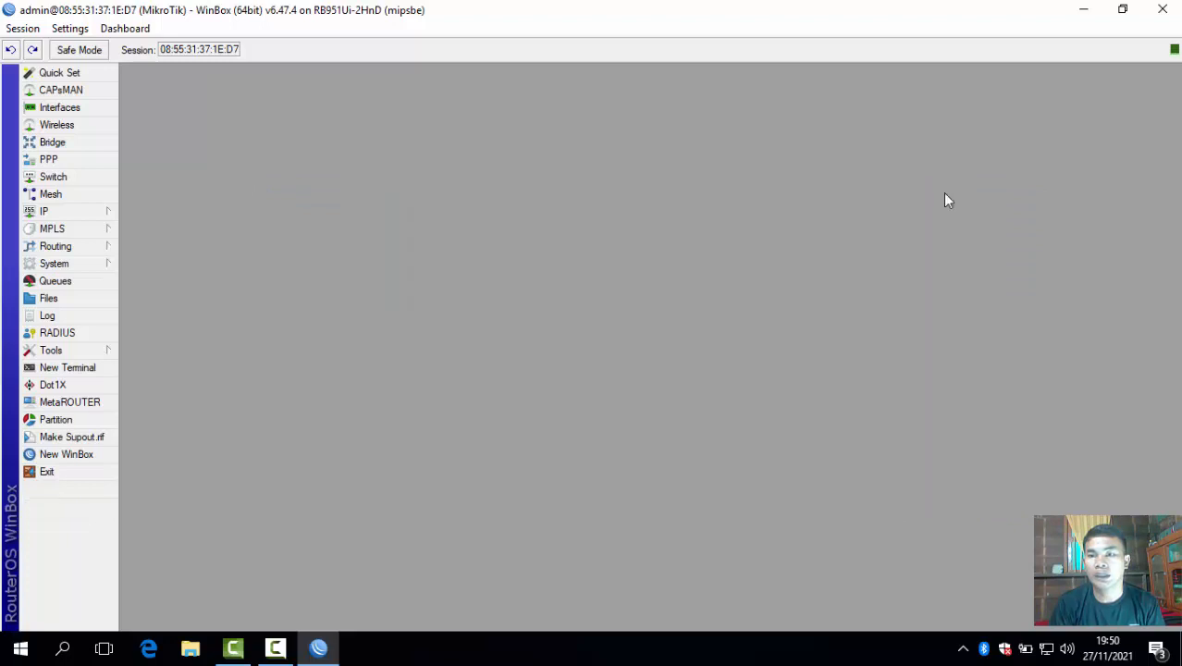
{"action": "left_click", "coordinate": [1163, 9]}
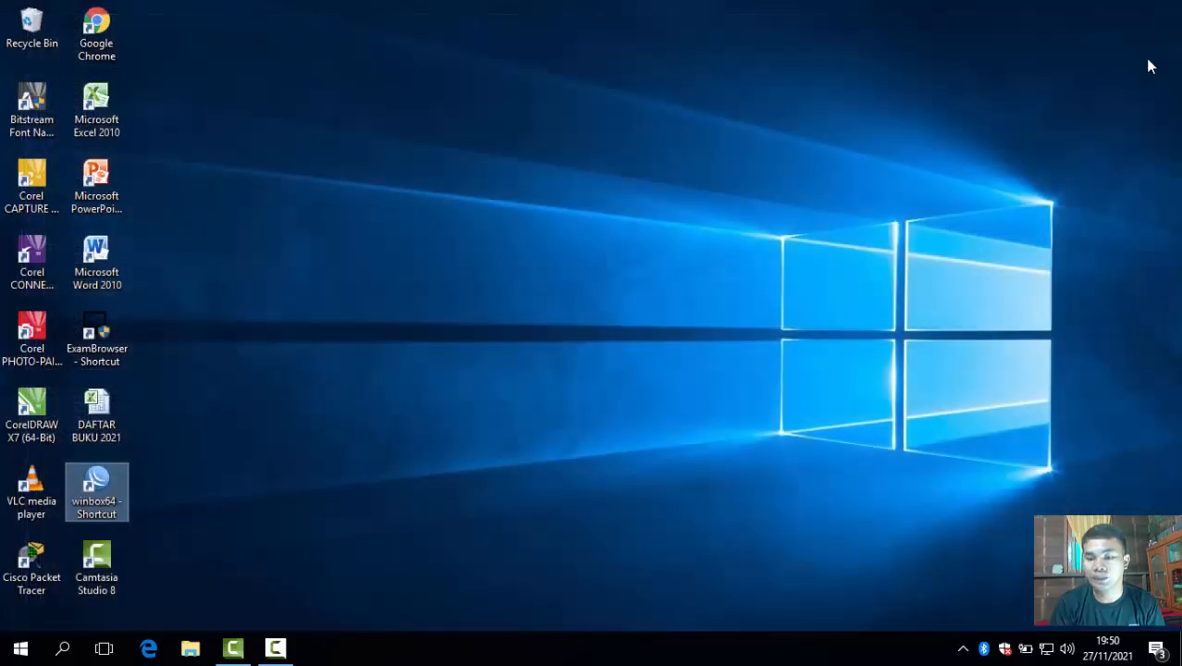
Turn Wi-Fi on, then disconnect and reconnect to the MitraTek network.
{"action": "left_click", "coordinate": [1045, 652]}
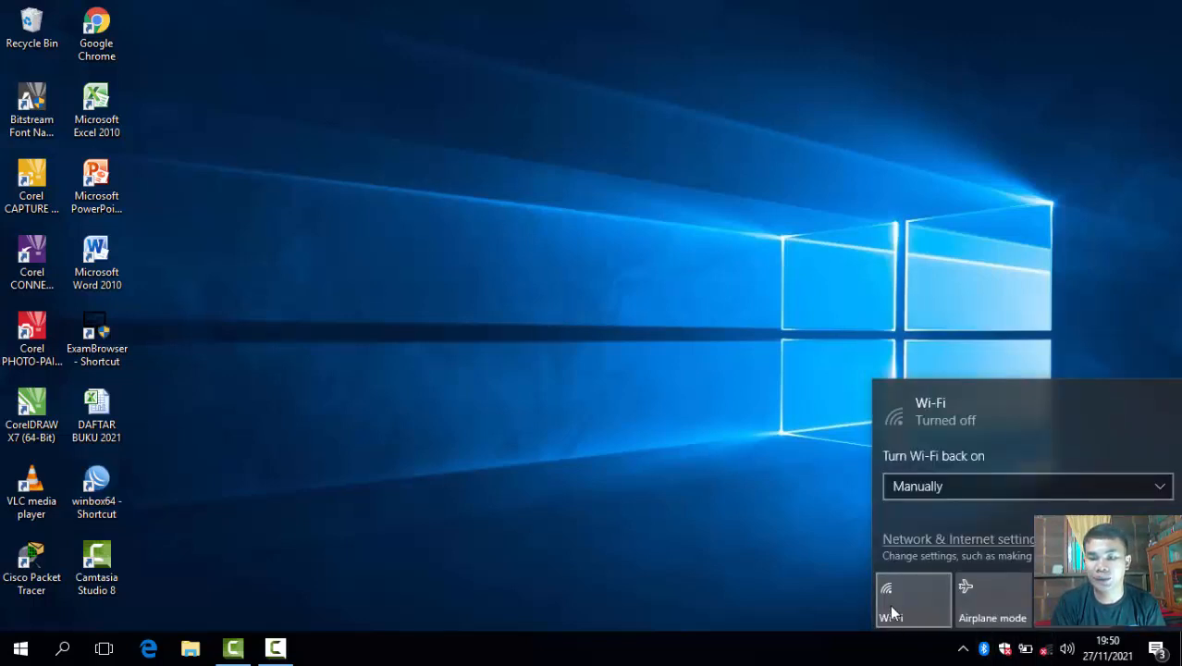
{"action": "left_click", "coordinate": [889, 604]}
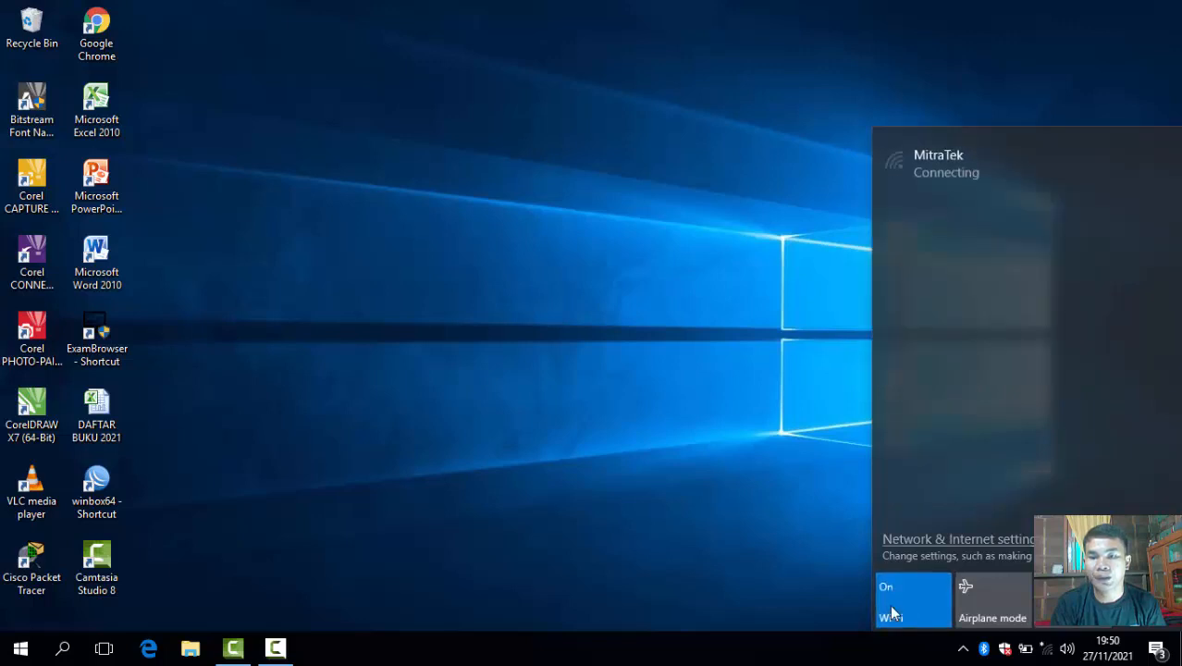
{"action": "left_click", "coordinate": [969, 173]}
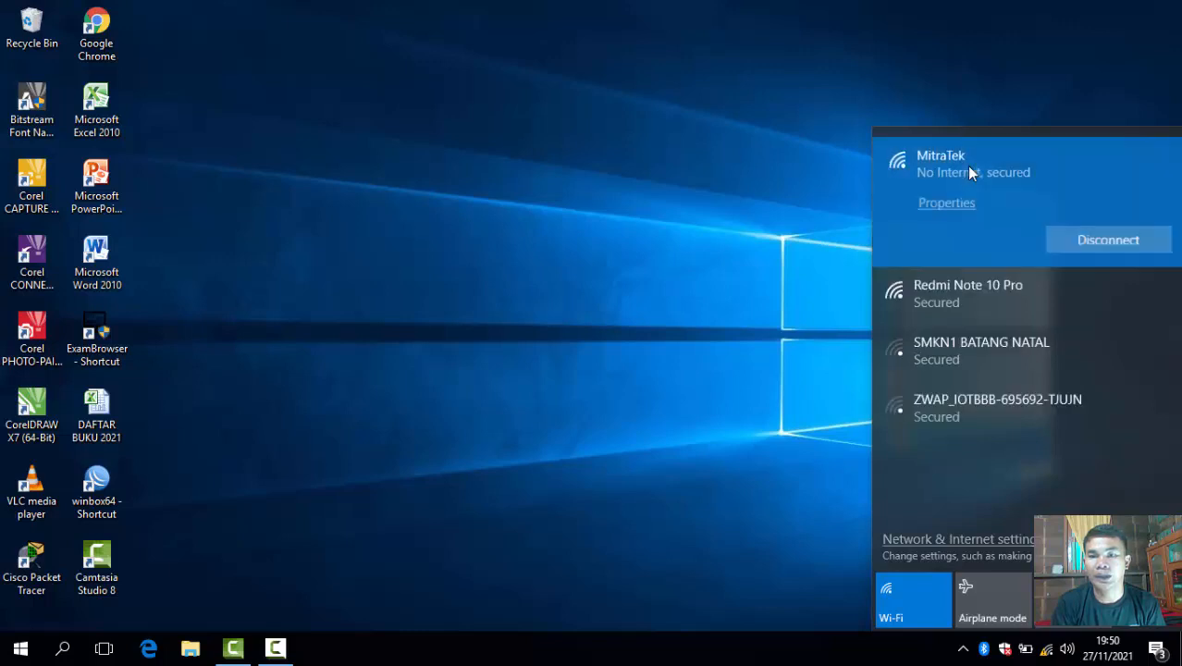
{"action": "left_click", "coordinate": [1093, 242]}
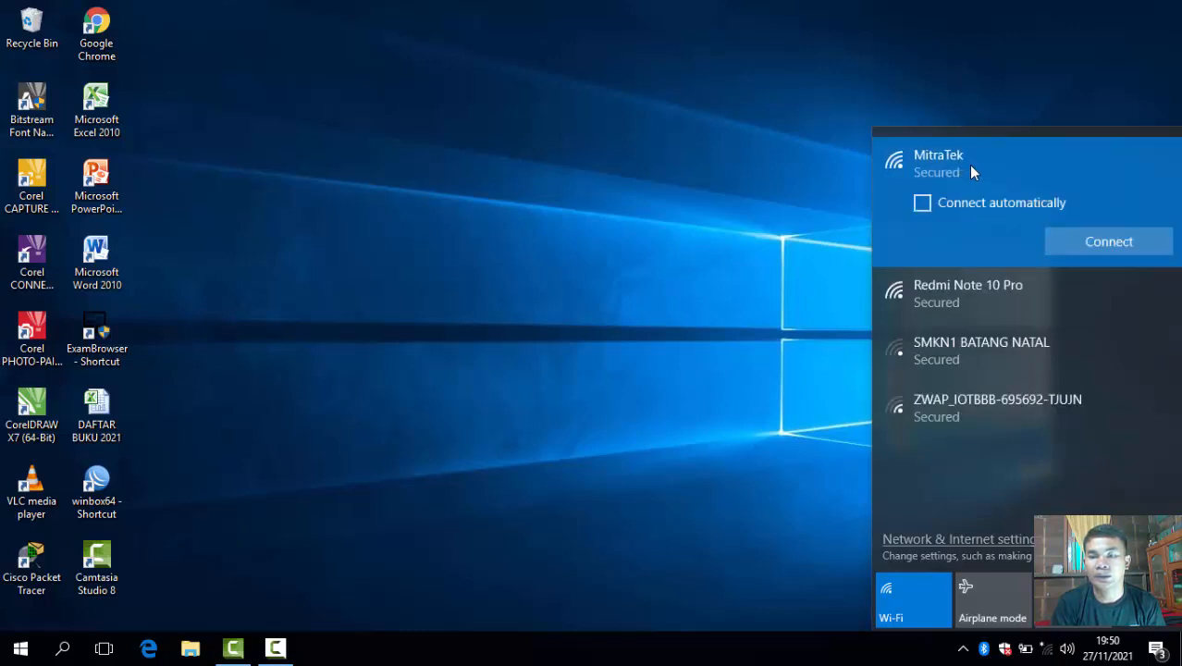
{"action": "left_click", "coordinate": [1088, 242]}
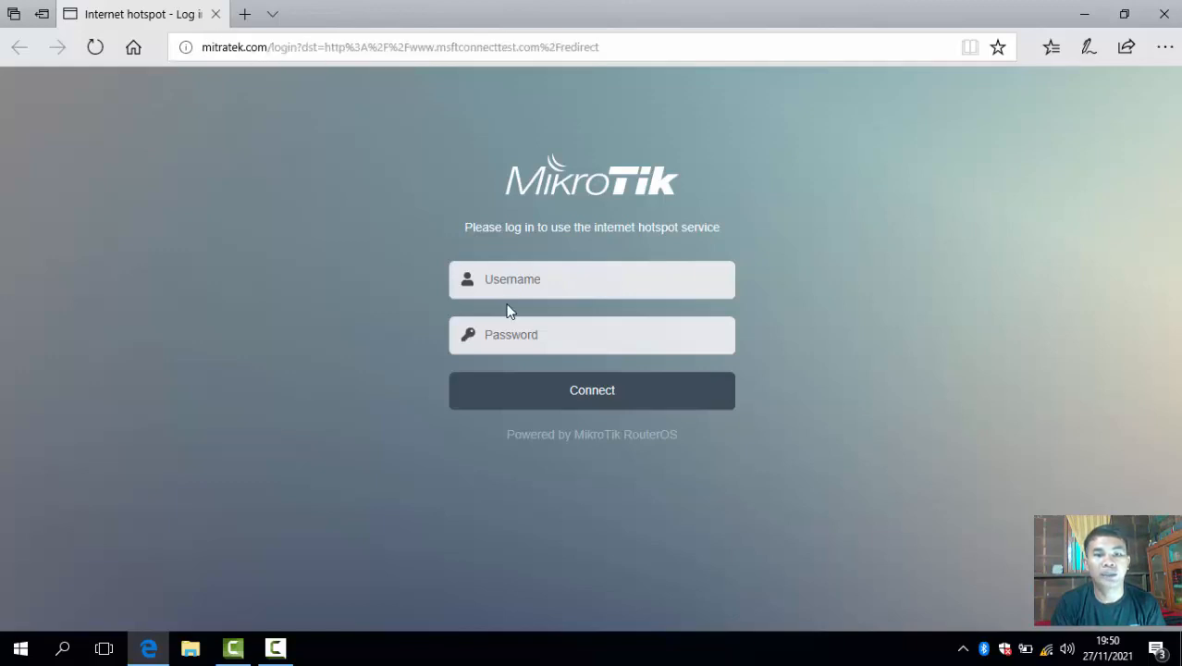
Log in to the hotspot portal with the local user's name and password, declining to save the password.
{"action": "left_click", "coordinate": [534, 289]}
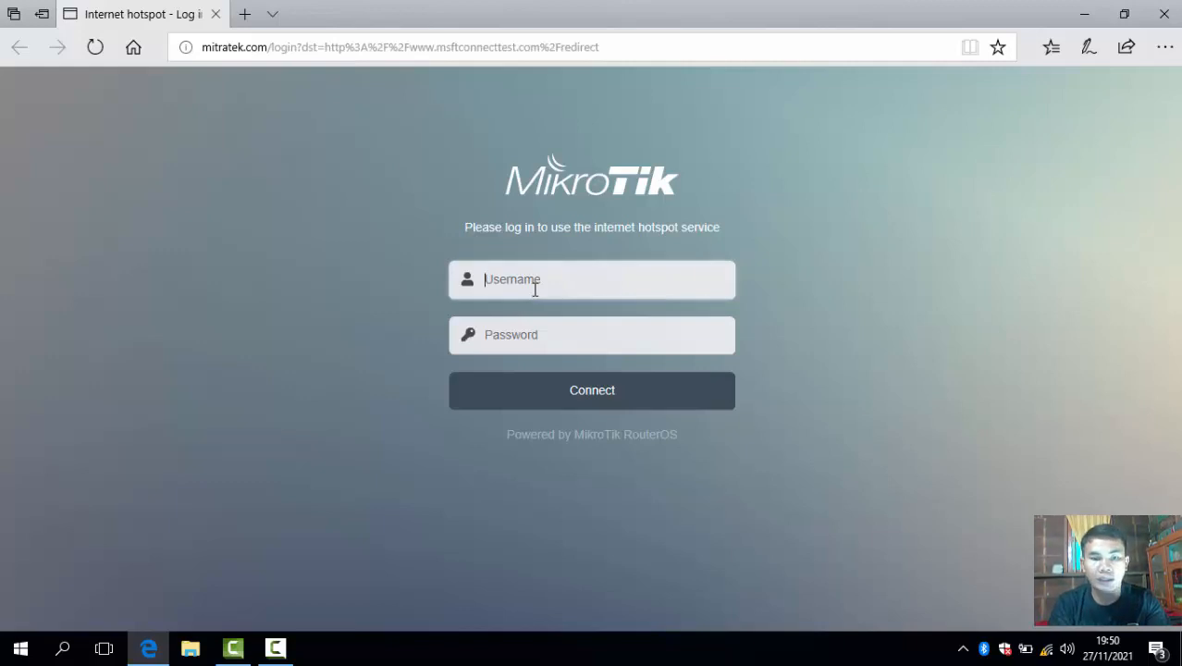
{"action": "type", "text": "saddam"}
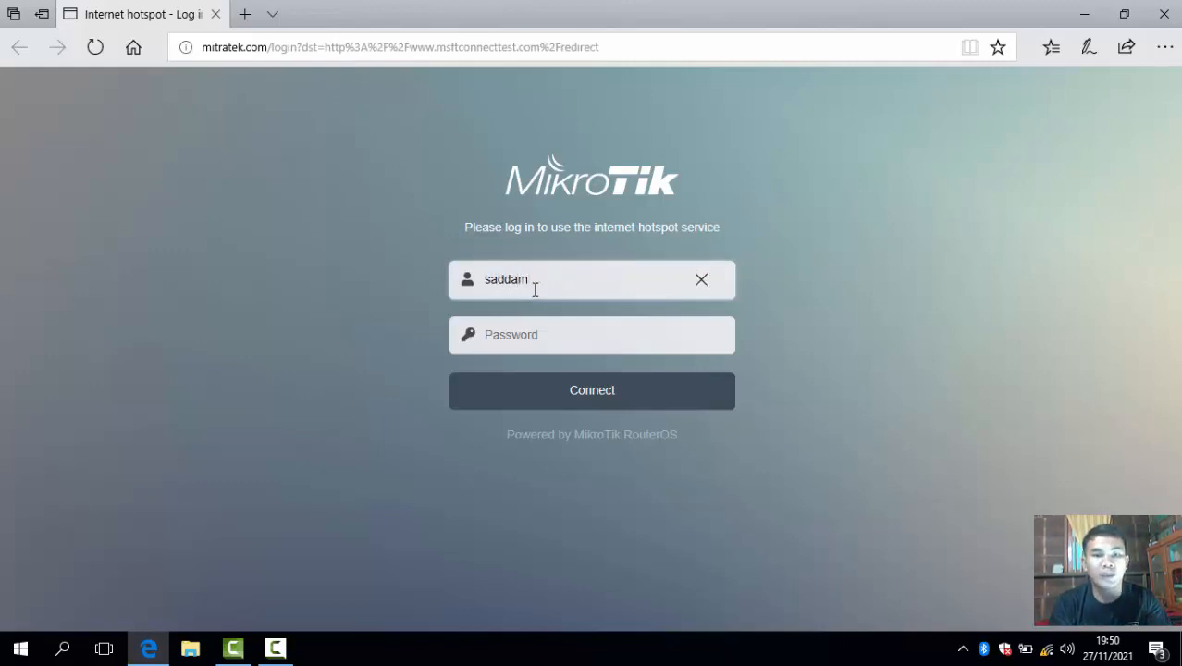
{"action": "left_click", "coordinate": [533, 327]}
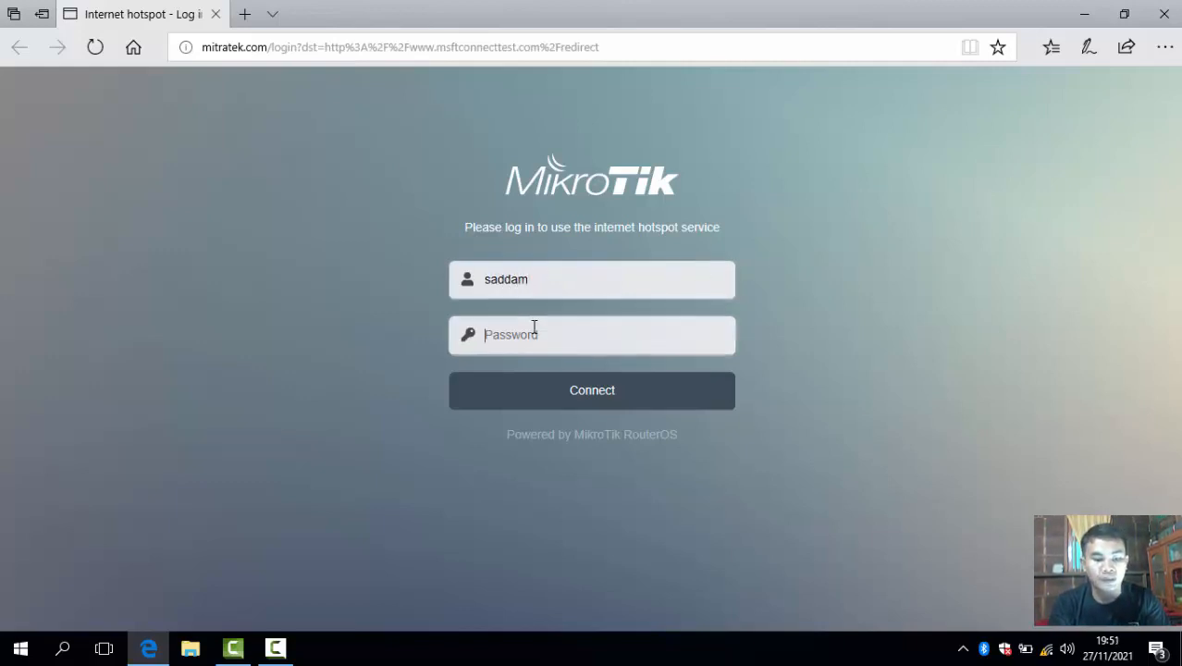
{"action": "type", "text": "123456"}
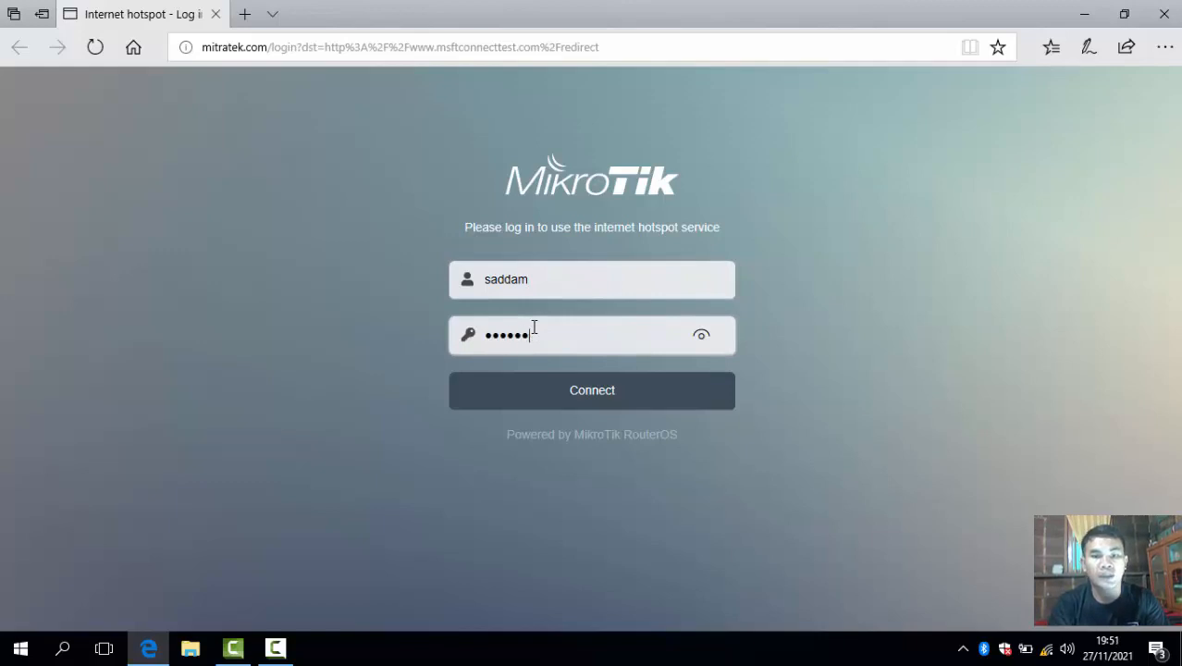
{"action": "left_click", "coordinate": [702, 339]}
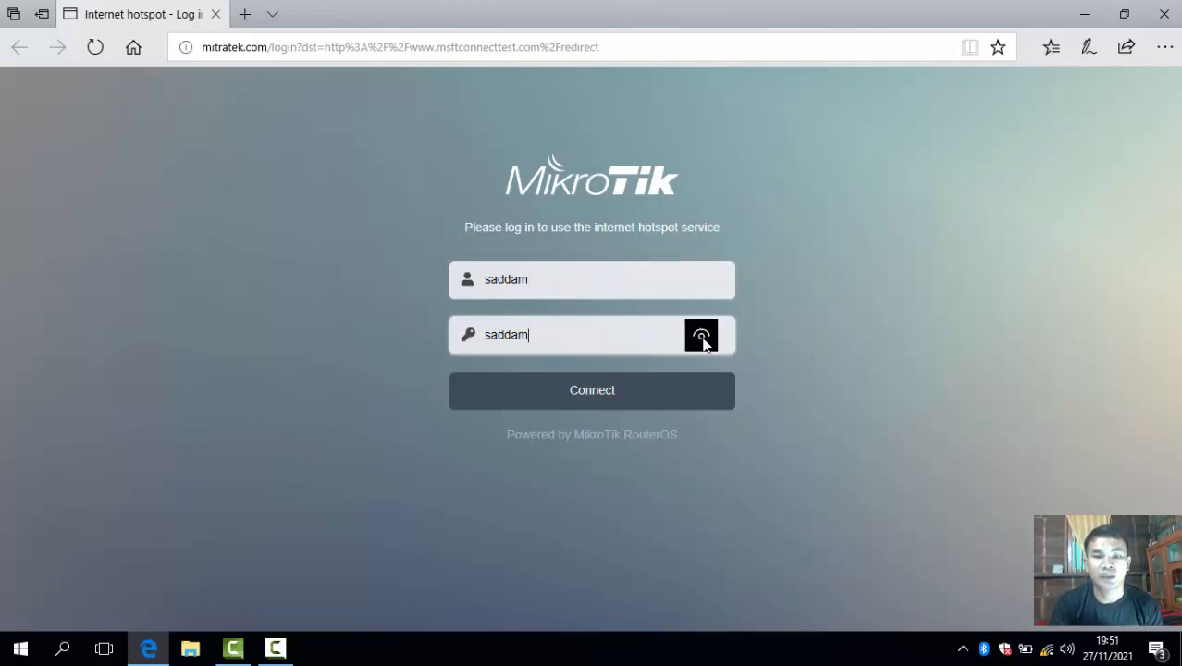
{"action": "left_click", "coordinate": [595, 396]}
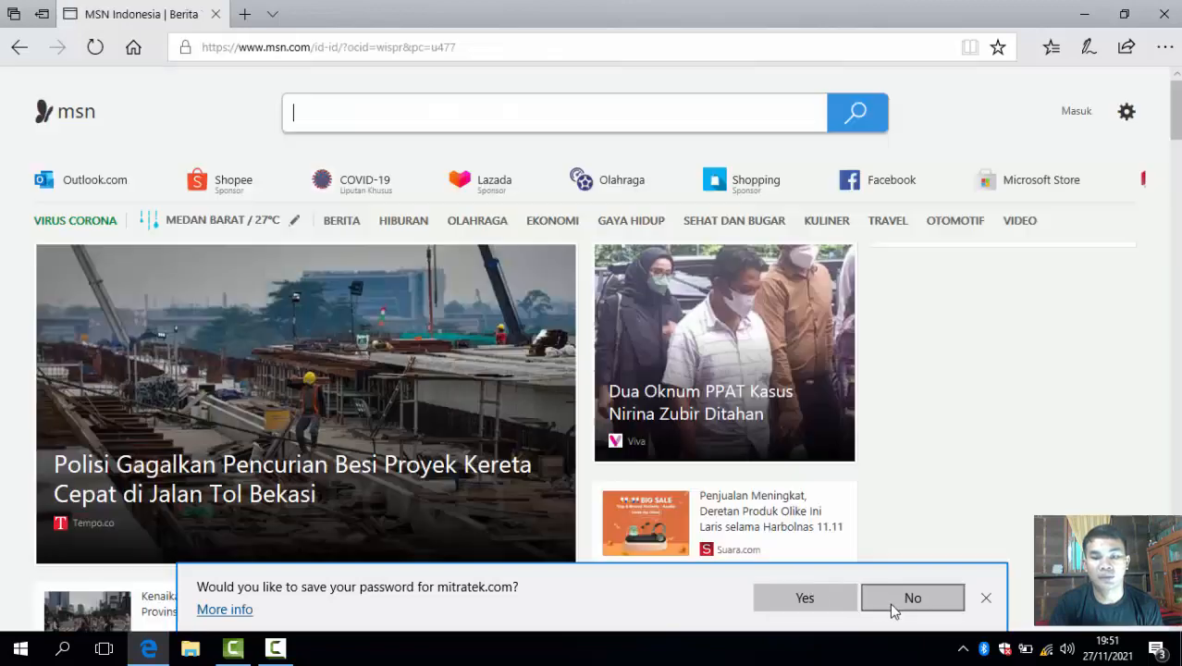
{"action": "left_click", "coordinate": [893, 600]}
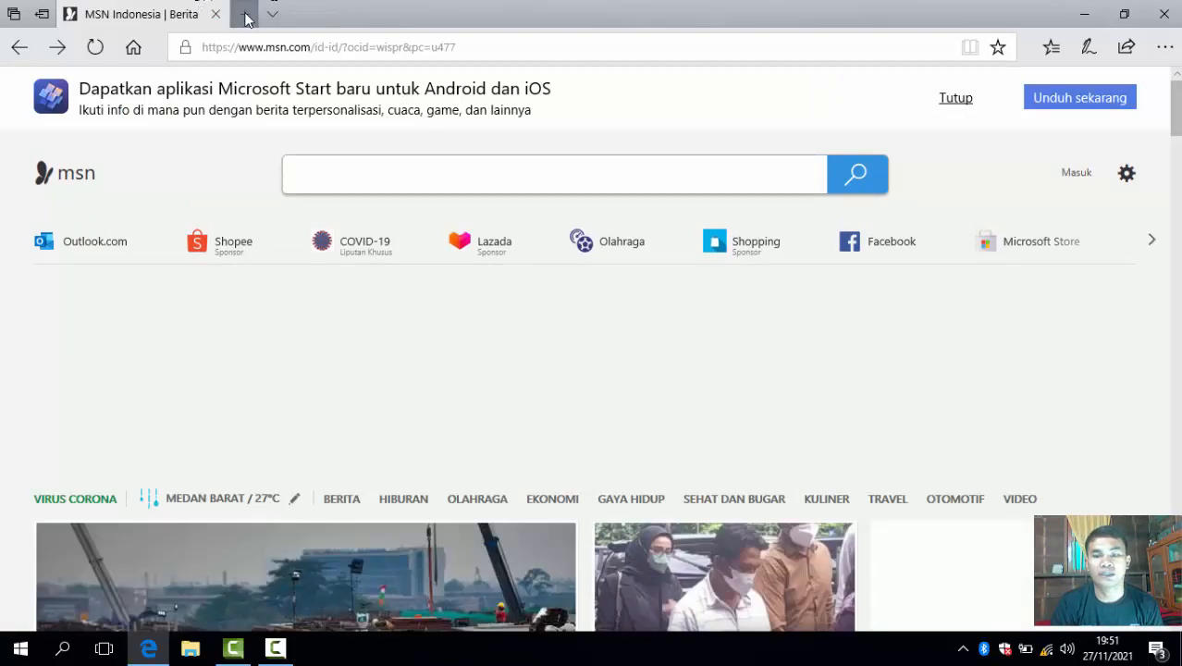
Load google.com in a new tab and search for 'batang natal'.
{"action": "key", "text": "ctrl+t"}
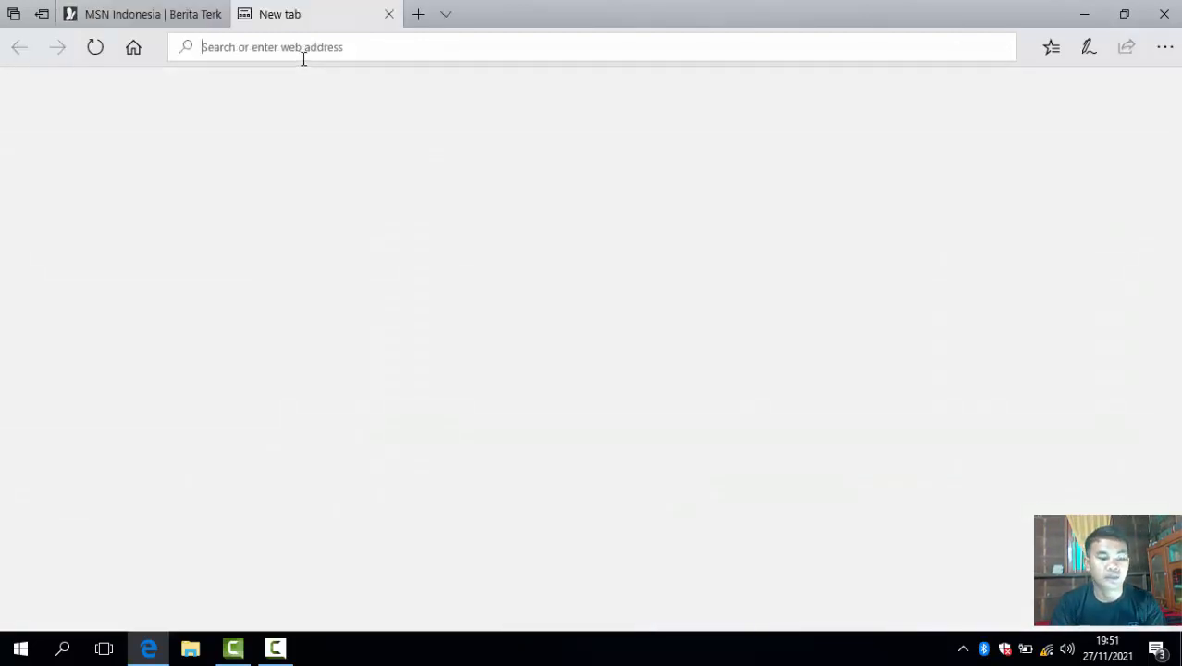
{"action": "type", "text": "google.c"}
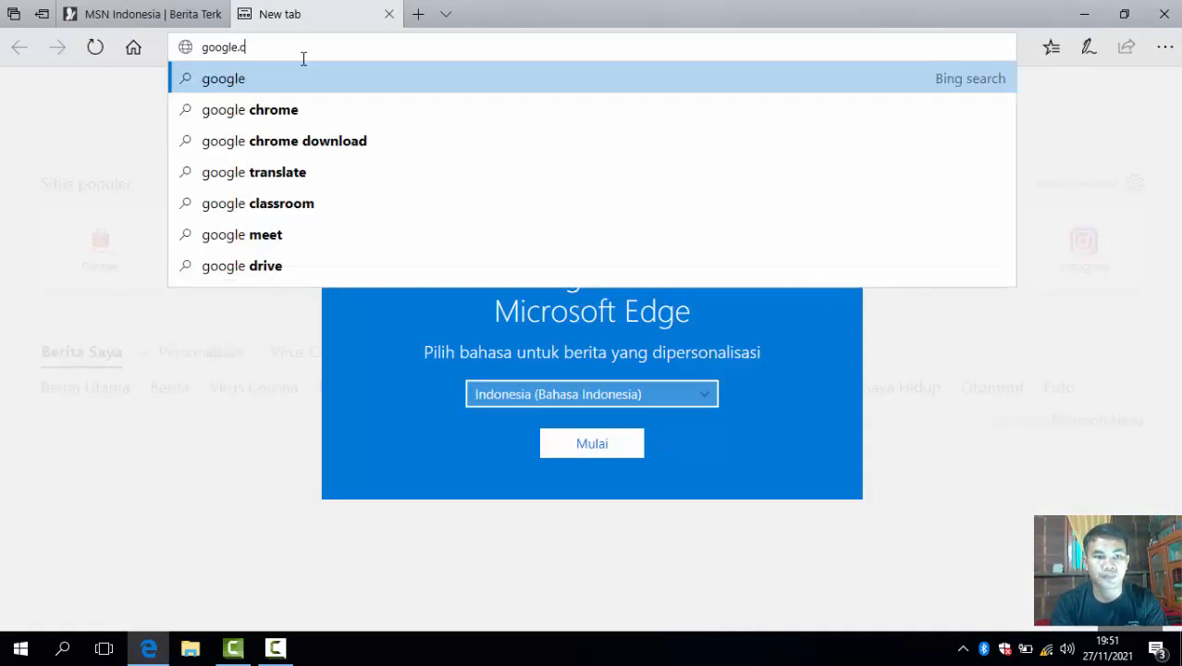
{"action": "type", "text": "om"}
{"action": "key", "text": "Return"}
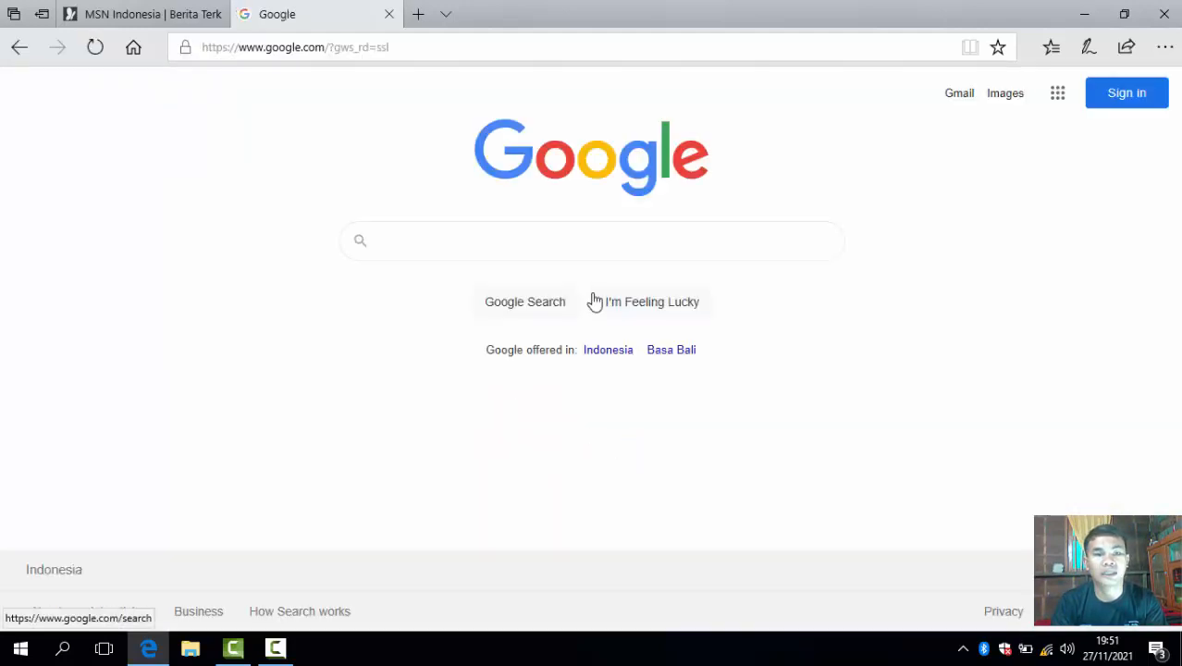
{"action": "left_click", "coordinate": [571, 250]}
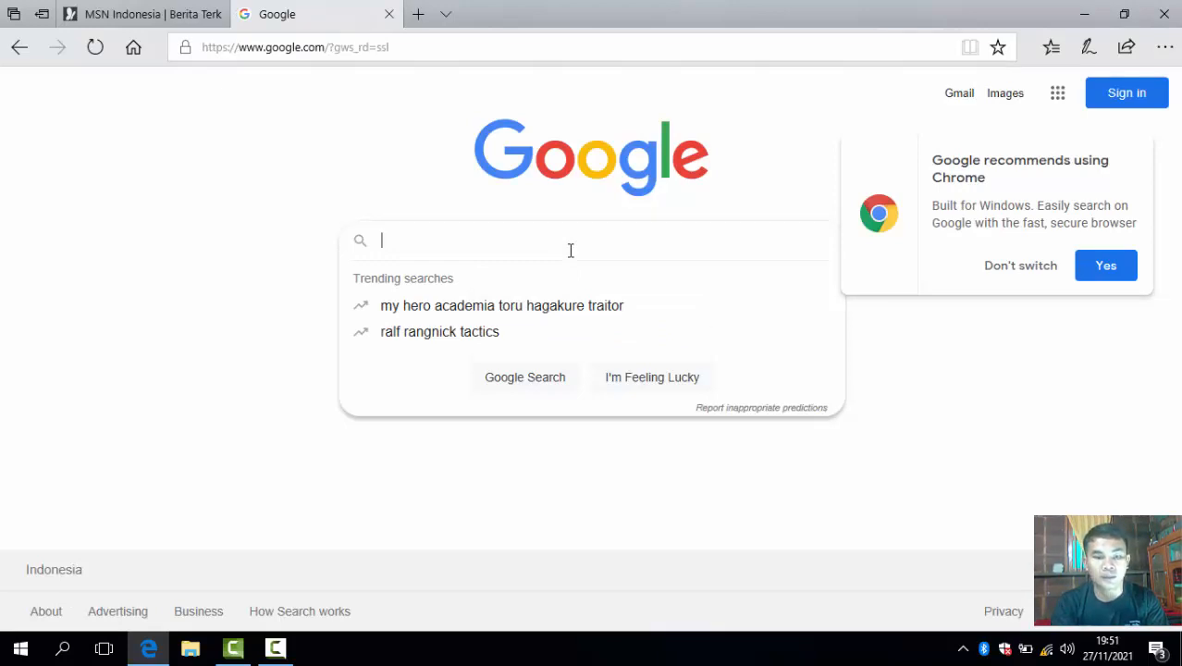
{"action": "type", "text": "batang natal"}
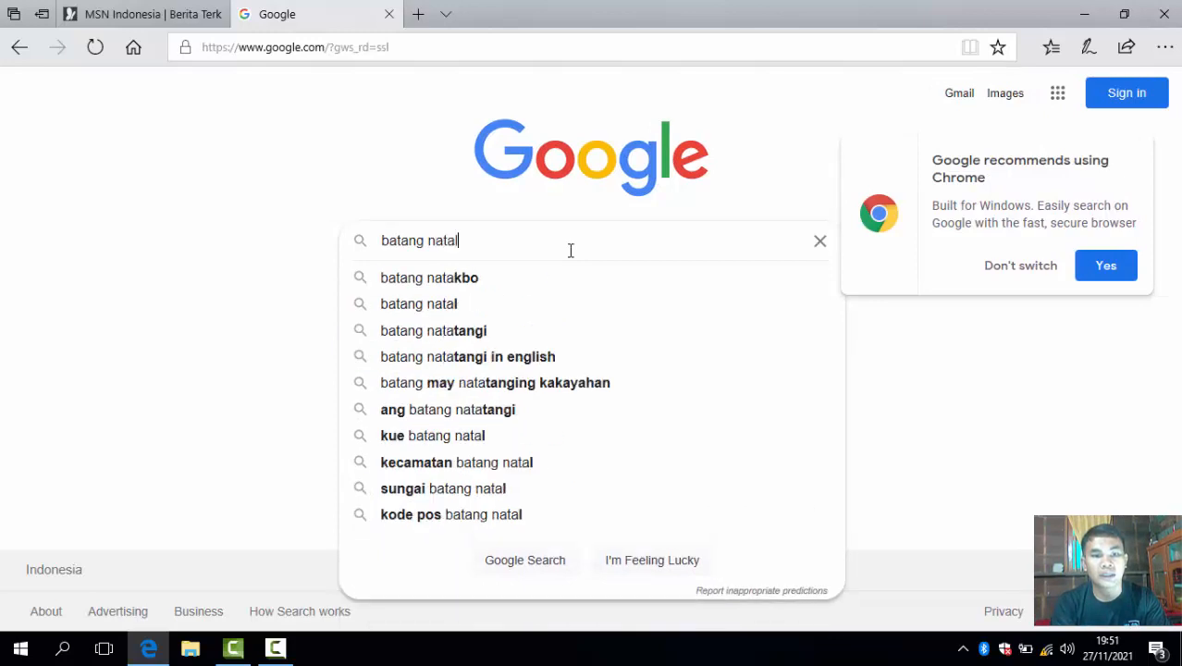
{"action": "key", "text": "Return"}
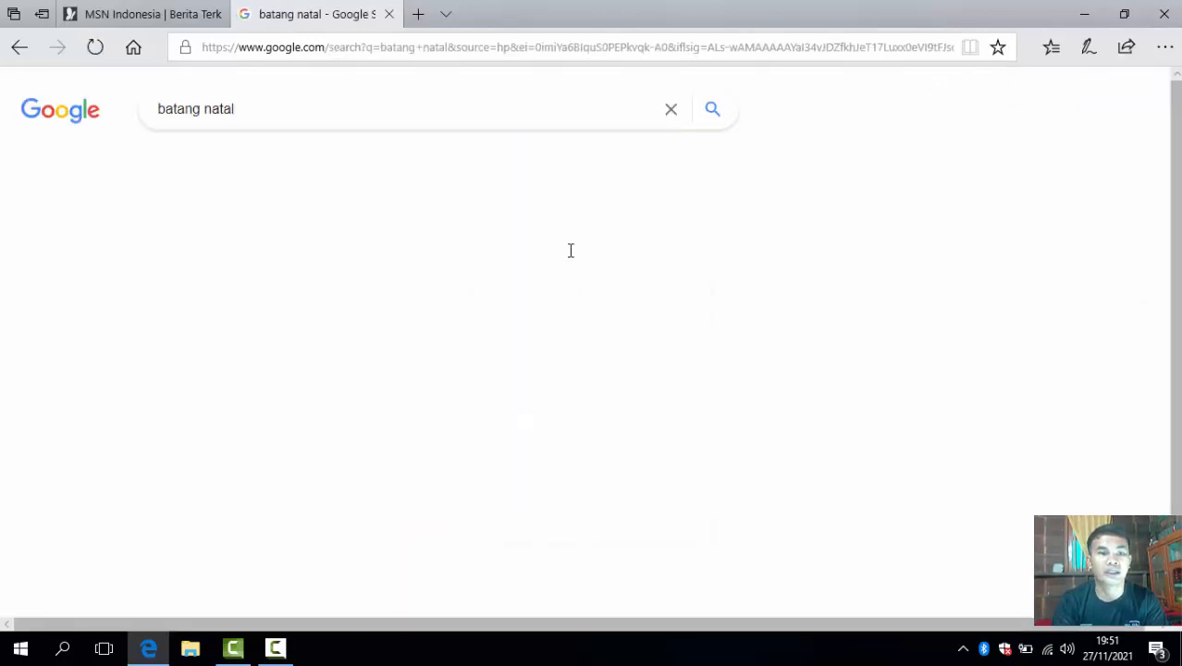